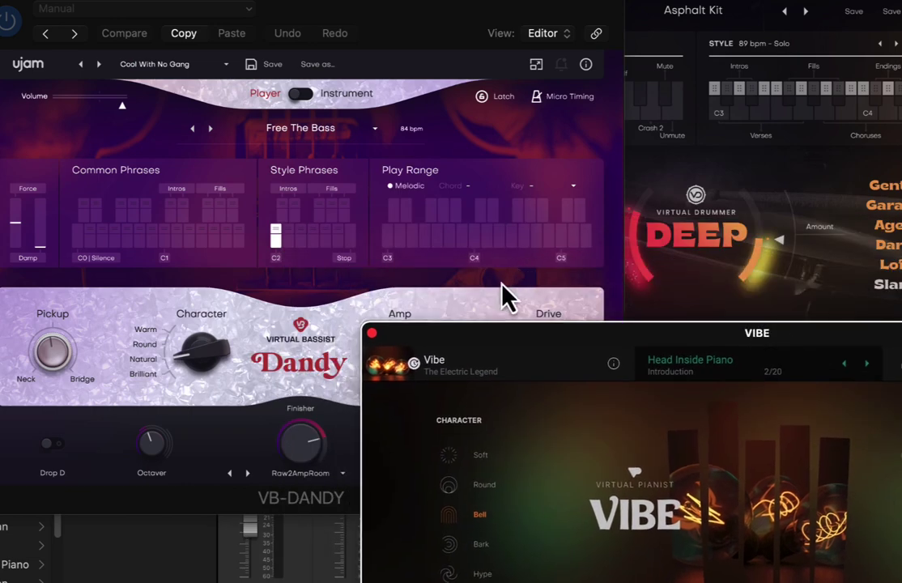
Bring the VD-DEEP, VIBE and VB-DANDY plugin windows forward one after another to look over each instrument
{"action": "left_click", "coordinate": [505, 289]}
{"action": "left_click", "coordinate": [768, 267]}
{"action": "left_click_drag", "start_coordinate": [794, 16], "coordinate": [649, 24]}
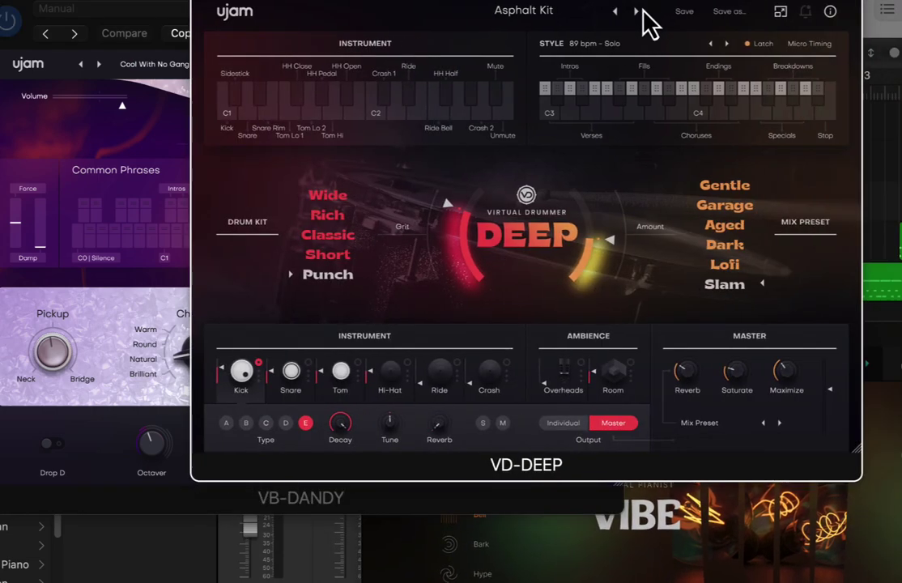
{"action": "left_click", "coordinate": [897, 365]}
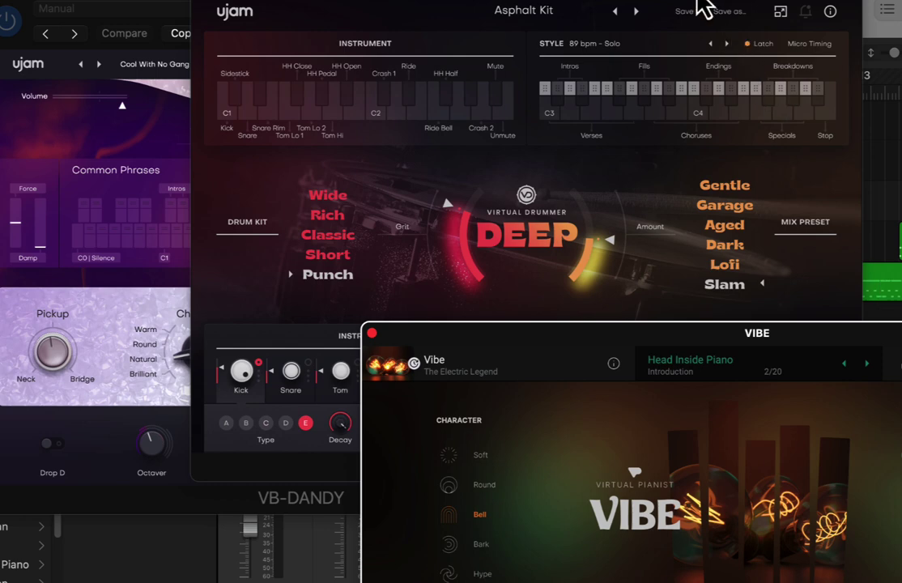
{"action": "left_click", "coordinate": [703, 9]}
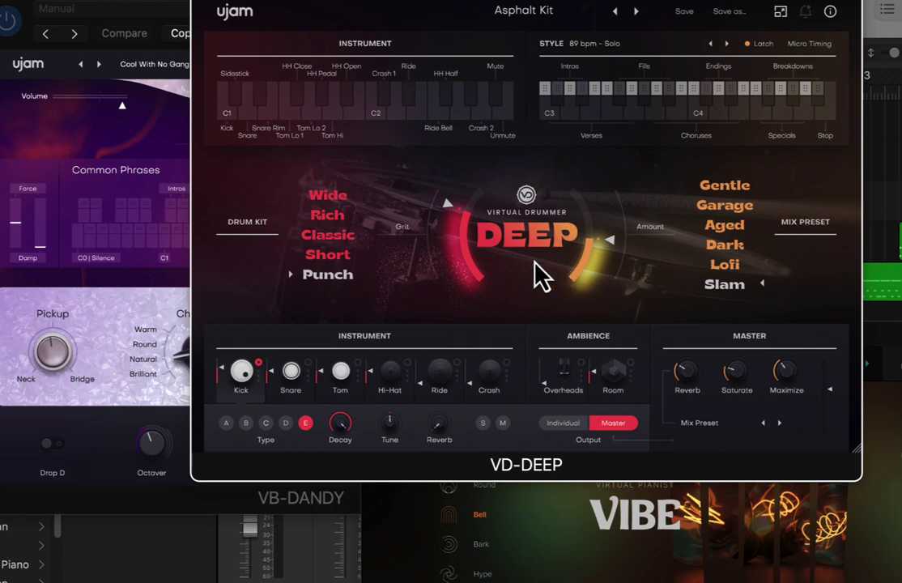
{"action": "left_click", "coordinate": [145, 324]}
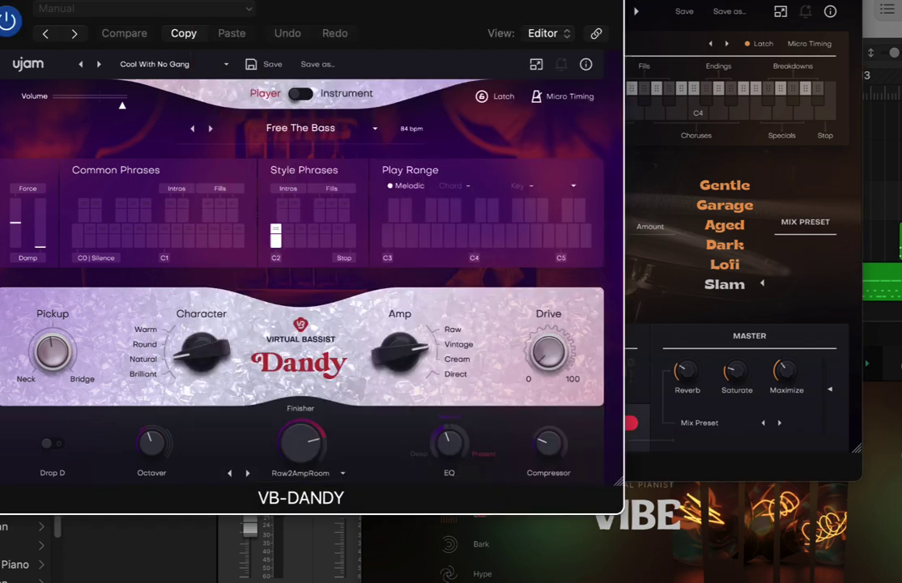
Bring the VIBE Virtual Pianist window to the front and position it so its whole interface is in view
{"action": "left_click", "coordinate": [809, 498]}
{"action": "left_click_drag", "start_coordinate": [840, 342], "coordinate": [586, 45]}
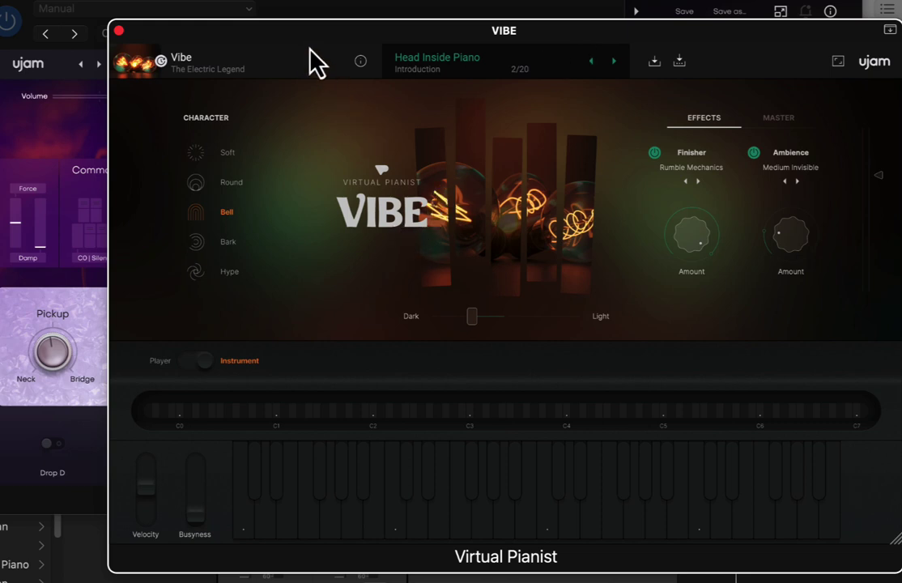
{"action": "left_click_drag", "start_coordinate": [312, 57], "coordinate": [293, 68]}
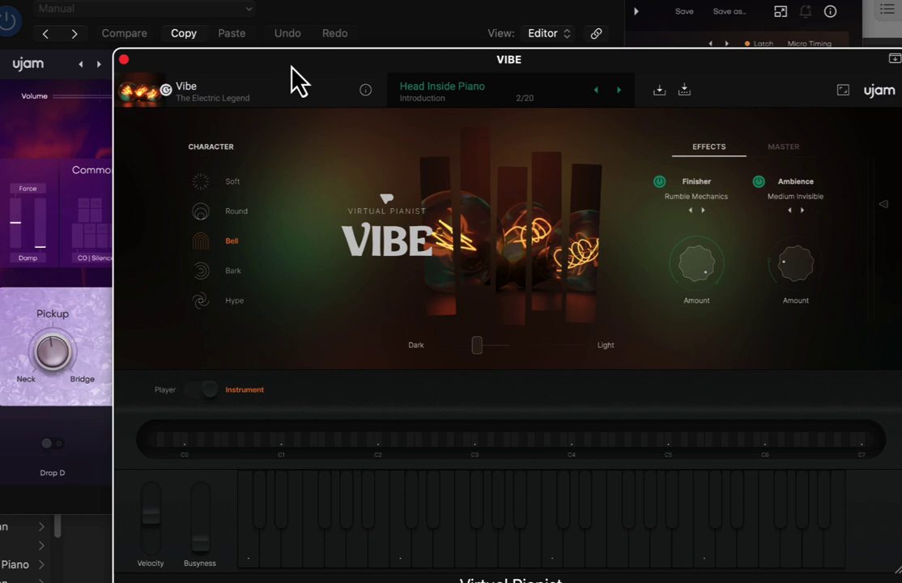
{"action": "left_click_drag", "start_coordinate": [292, 68], "coordinate": [264, 34]}
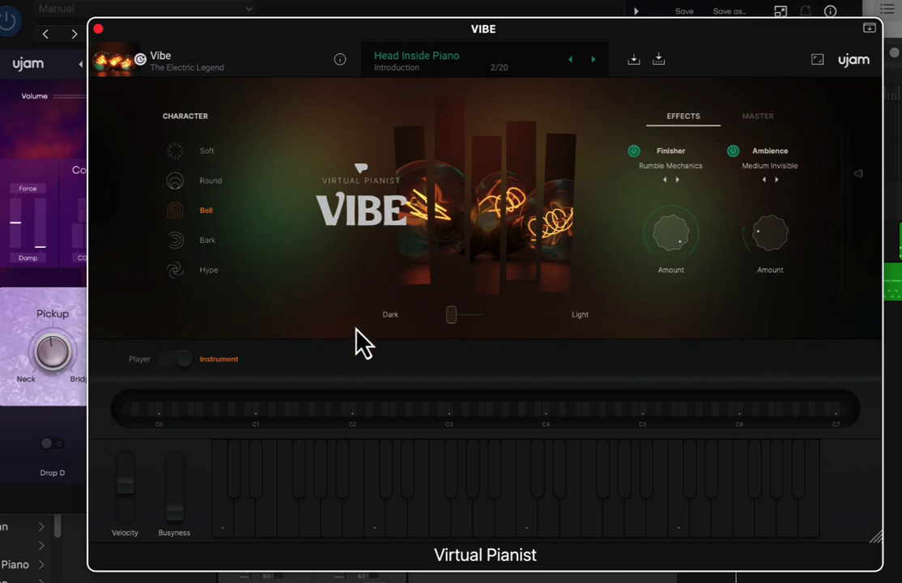
Compare Vibe's Player and Instrument modes, leave it in Instrument mode, and move its window aside to uncover VB-DANDY
{"action": "left_click", "coordinate": [172, 362]}
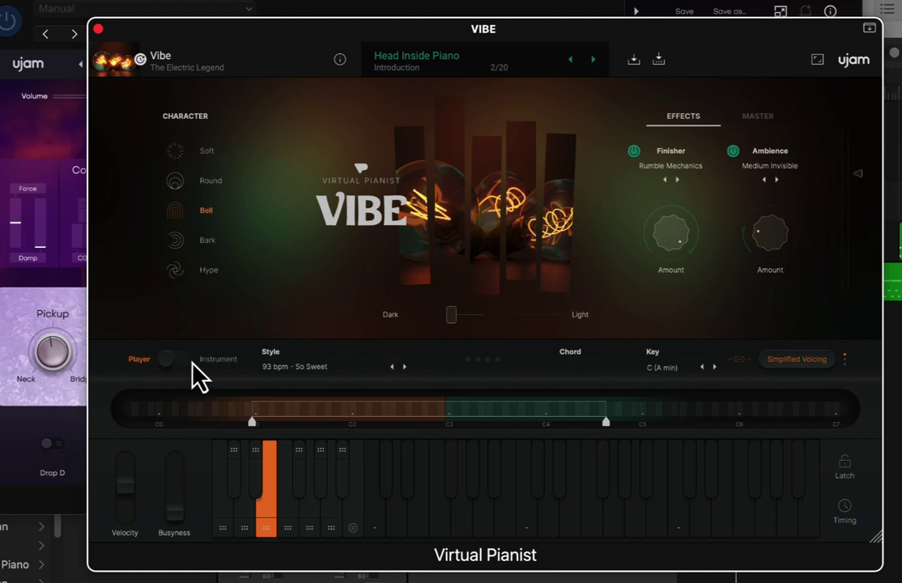
{"action": "left_click", "coordinate": [167, 361]}
{"action": "left_click", "coordinate": [167, 360]}
{"action": "left_click", "coordinate": [183, 360]}
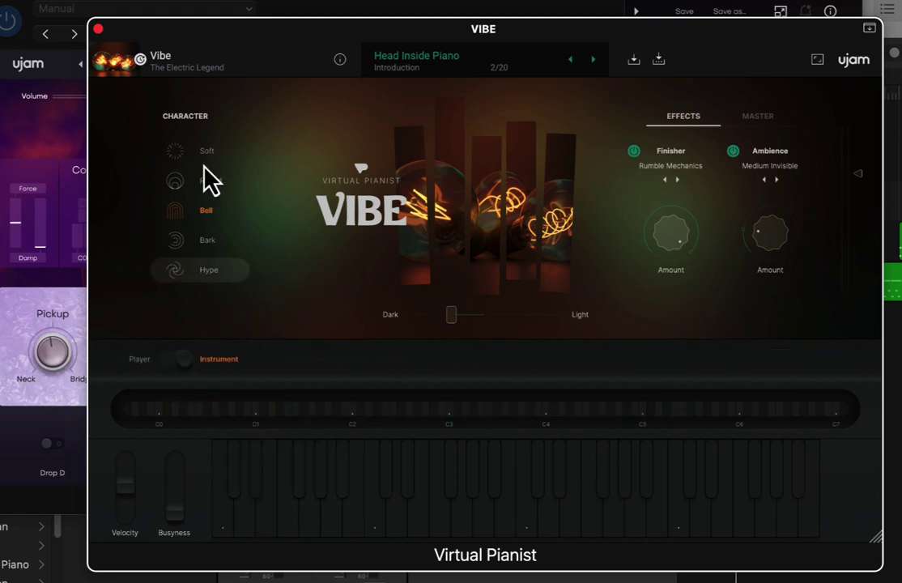
{"action": "left_click_drag", "start_coordinate": [129, 26], "coordinate": [667, 164]}
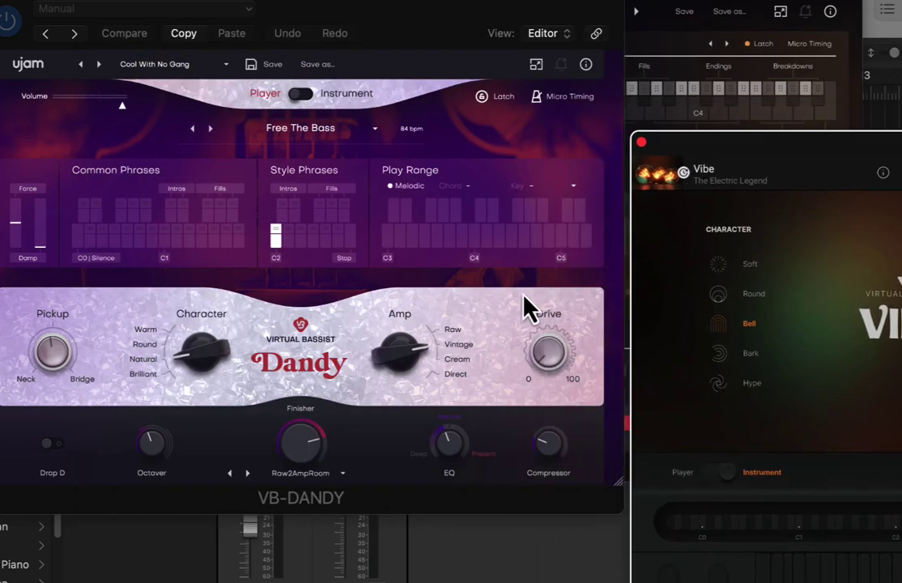
{"action": "left_click", "coordinate": [709, 11]}
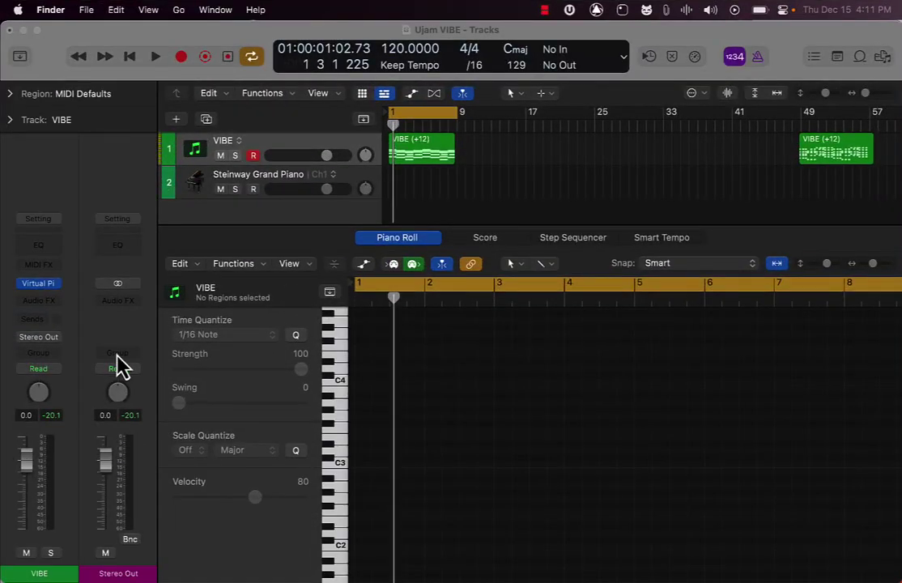
Open Virtual Pianist on the VIBE track in Player mode, with its window shrunk and moved clear of the tracks
{"action": "left_click", "coordinate": [44, 285]}
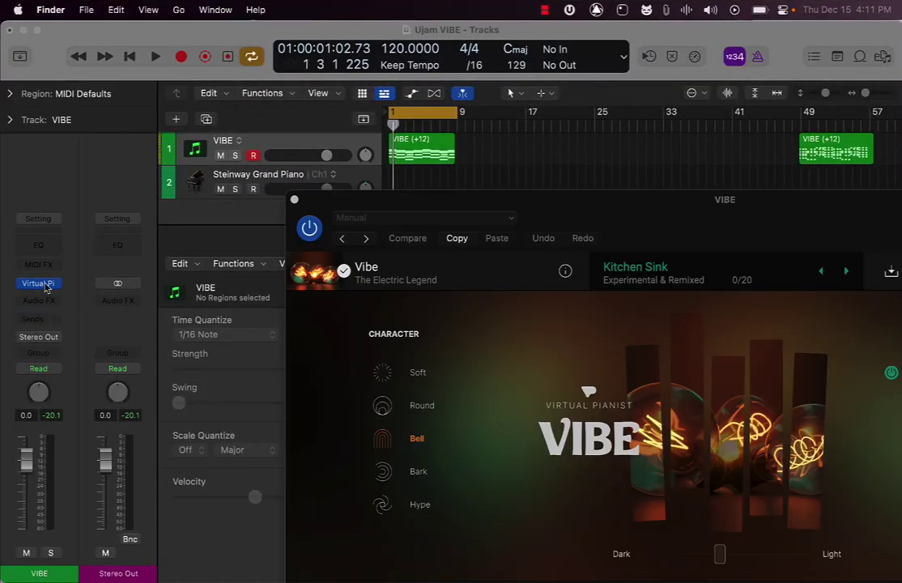
{"action": "left_click_drag", "start_coordinate": [570, 205], "coordinate": [299, 8]}
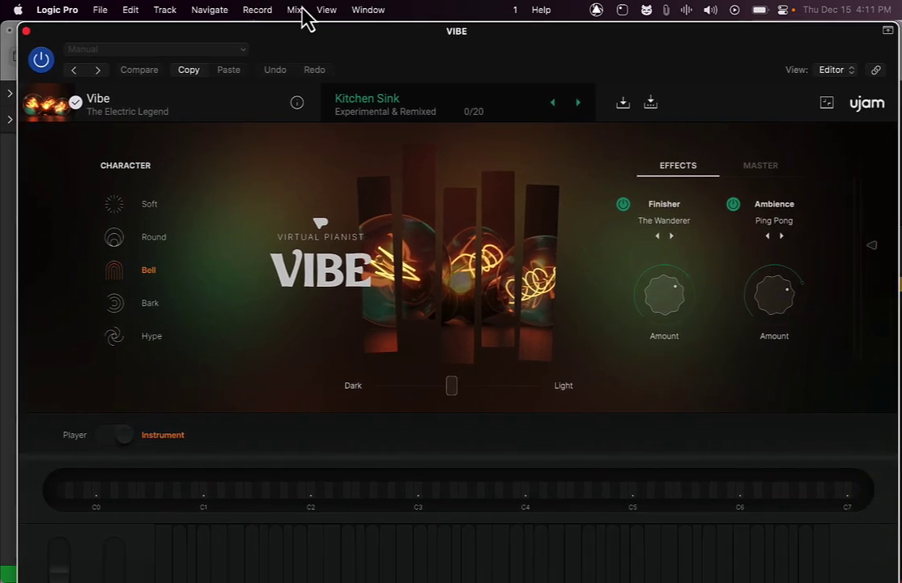
{"action": "left_click", "coordinate": [112, 438]}
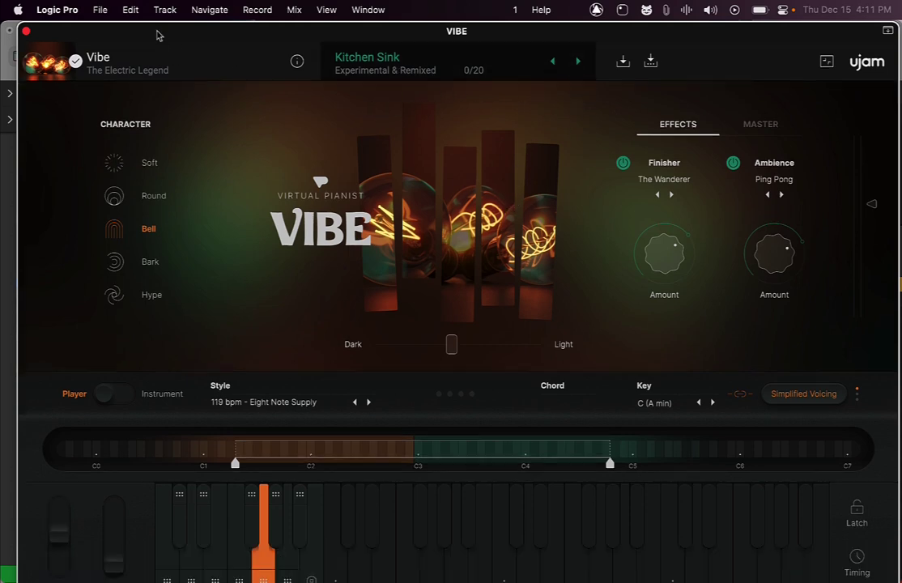
{"action": "left_click", "coordinate": [827, 61]}
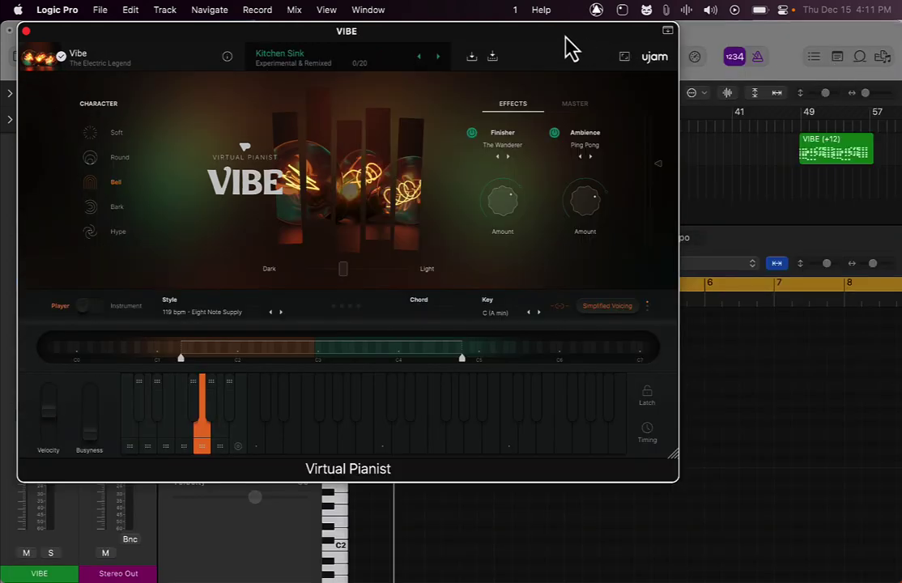
{"action": "left_click_drag", "start_coordinate": [565, 36], "coordinate": [693, 72]}
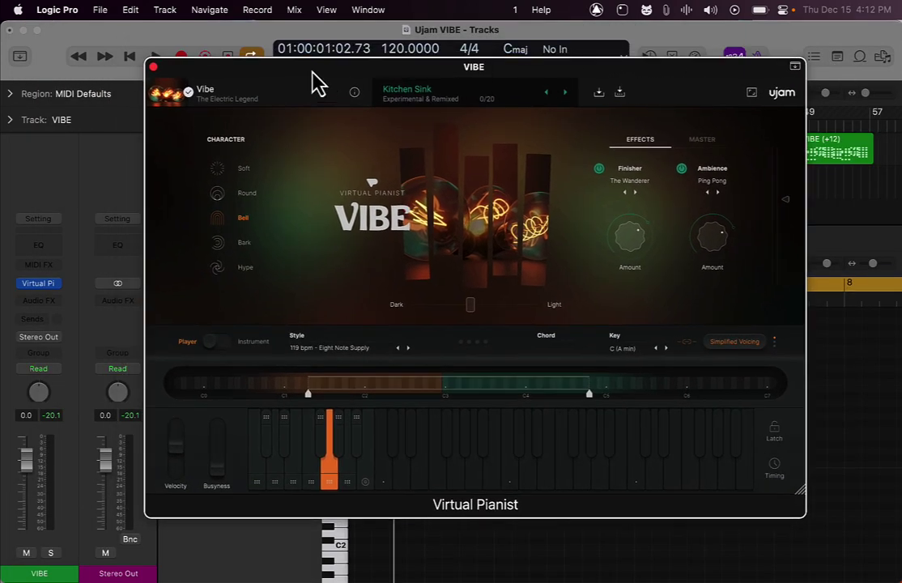
{"action": "left_click_drag", "start_coordinate": [316, 81], "coordinate": [452, 308]}
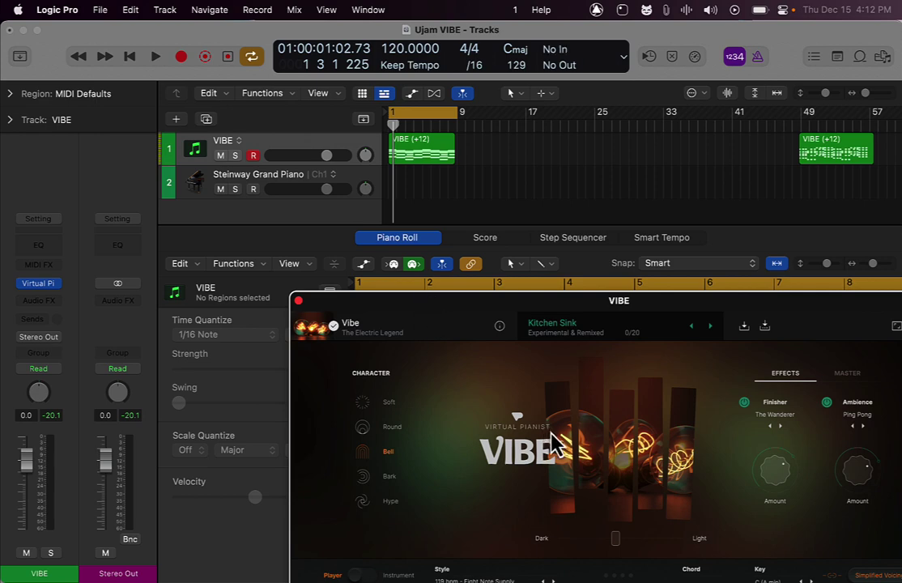
Add a software instrument track below the VIBE track, load VB-DANDY on it and close the plugin window
{"action": "left_click", "coordinate": [417, 162]}
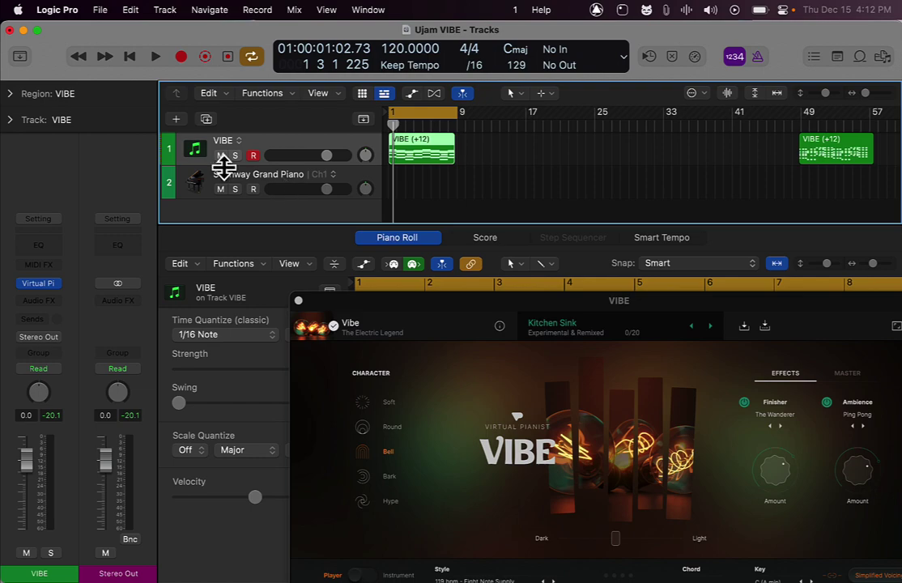
{"action": "left_click", "coordinate": [177, 121]}
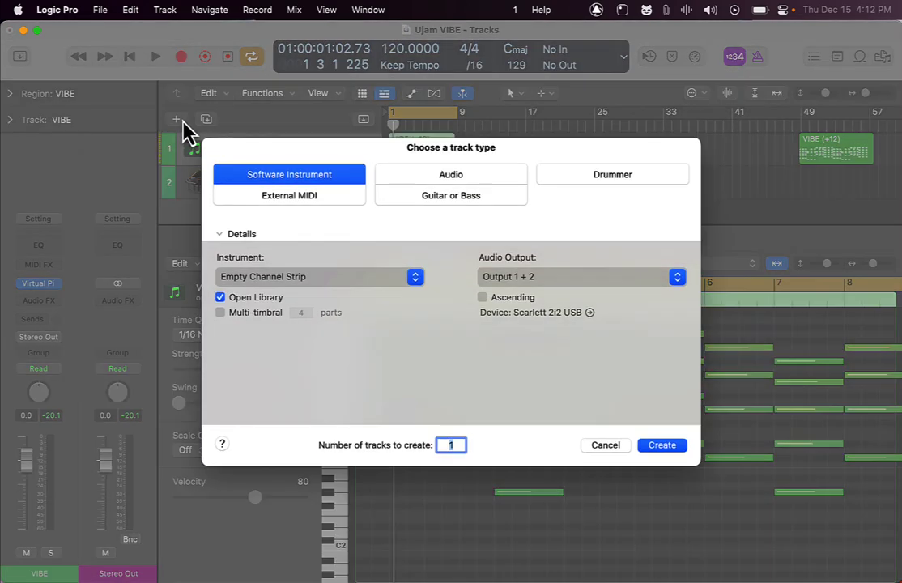
{"action": "left_click", "coordinate": [662, 448]}
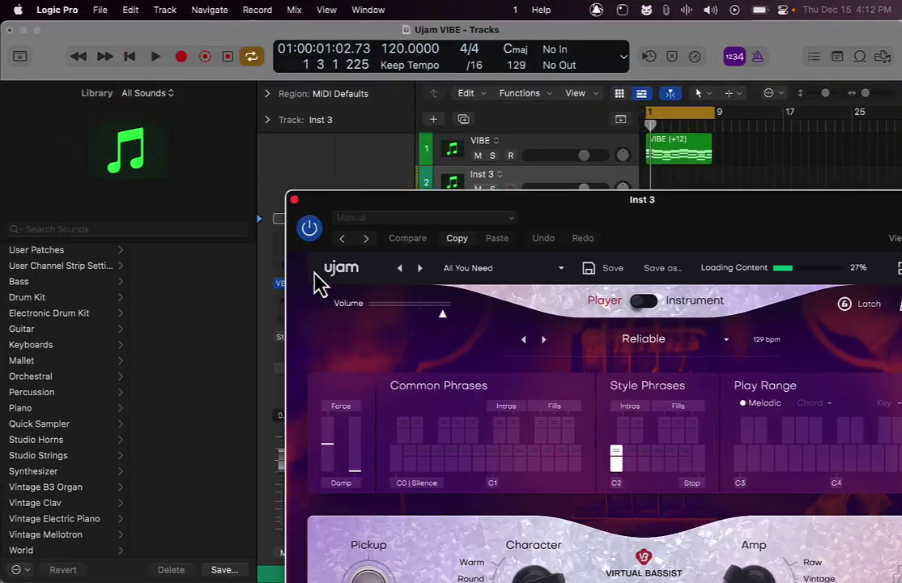
{"action": "left_click", "coordinate": [294, 199]}
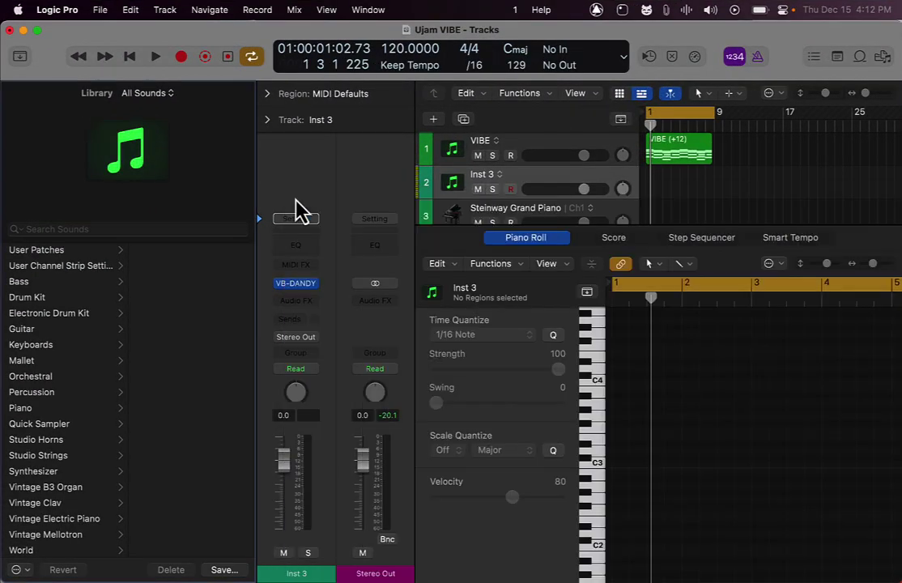
Add another software instrument track with VD-DEEP as its instrument and close the plugin window
{"action": "left_click", "coordinate": [437, 121]}
{"action": "left_click", "coordinate": [656, 447]}
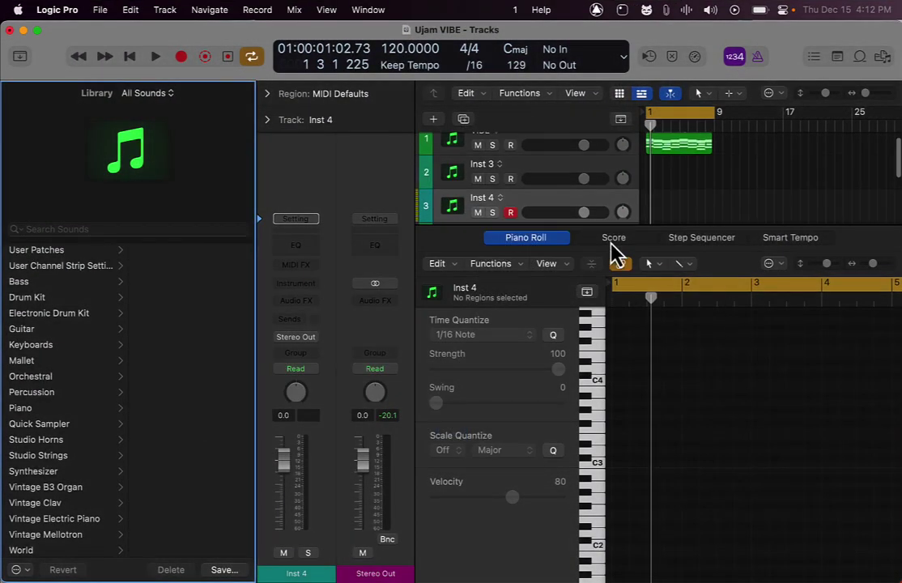
{"action": "left_click", "coordinate": [318, 283]}
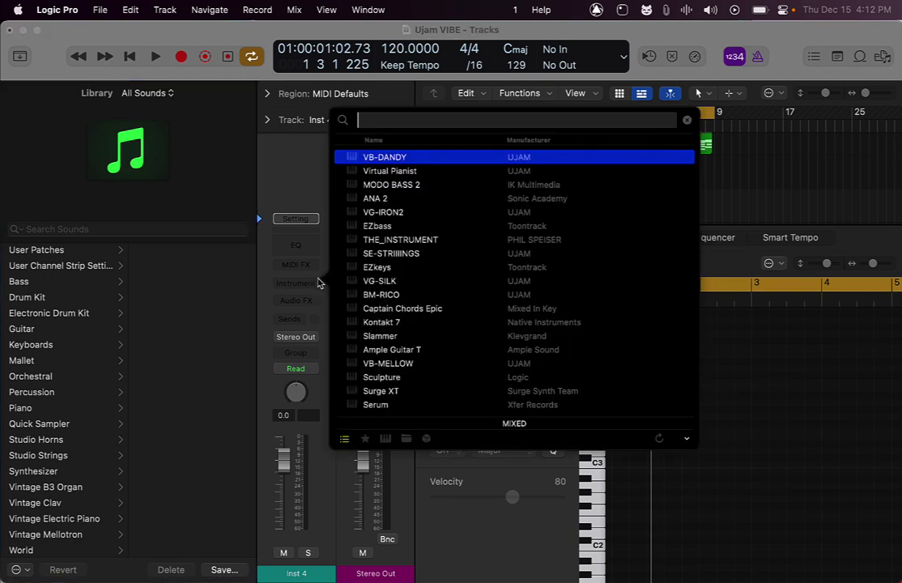
{"action": "key", "text": "Return"}
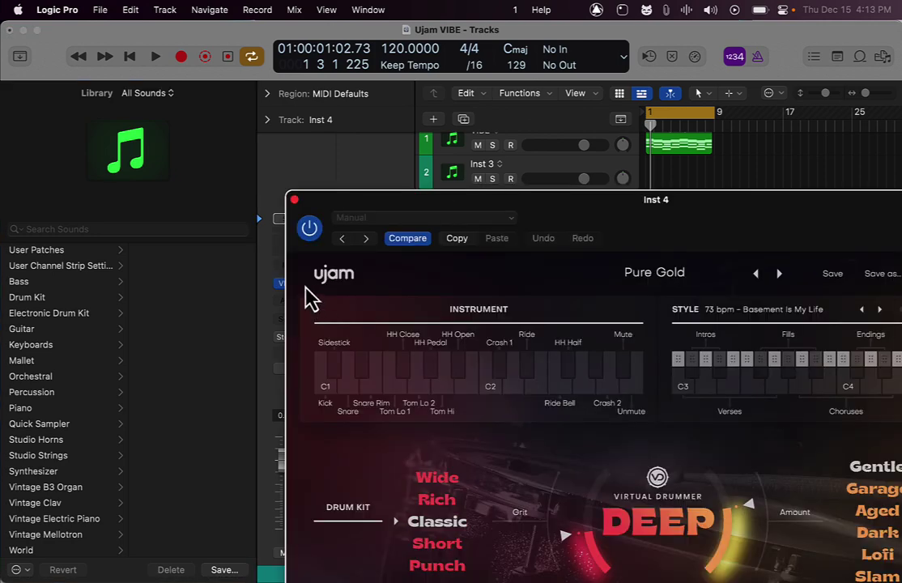
{"action": "left_click", "coordinate": [296, 200]}
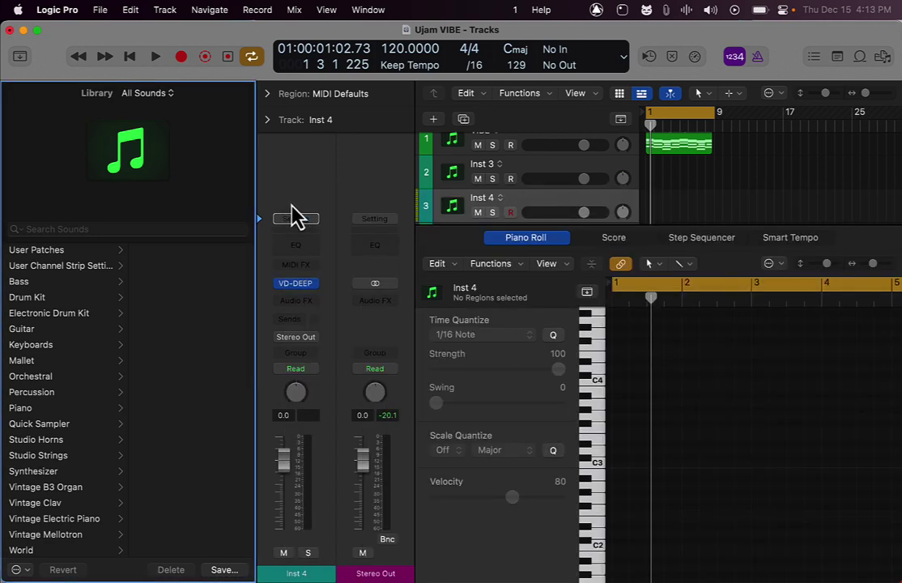
Open the VIBE region at bar 1 in the Piano Roll
{"action": "key", "text": "e"}
{"action": "left_click", "coordinate": [686, 161]}
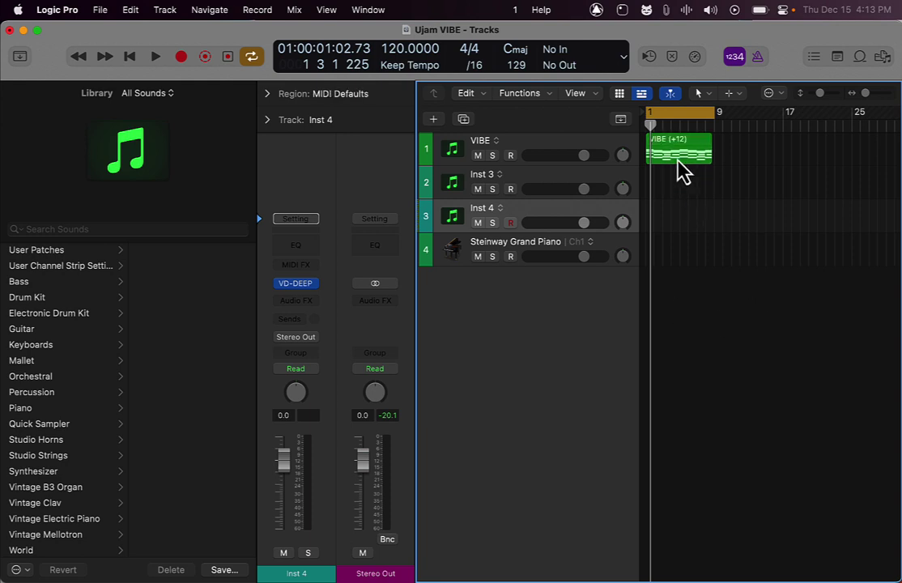
{"action": "double_click", "coordinate": [678, 156]}
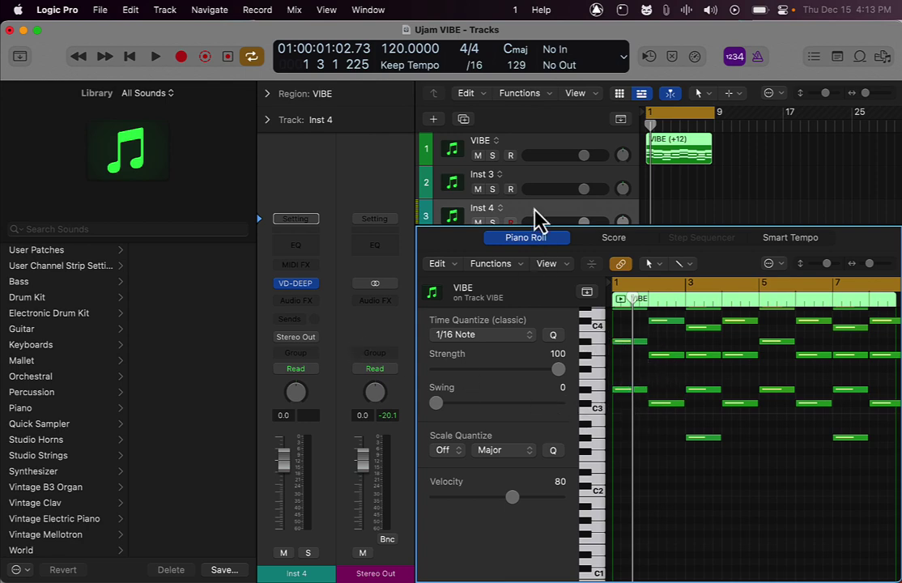
Set the VIBE track's Virtual Pianist to Instrument mode and close its window
{"action": "left_click", "coordinate": [522, 149]}
{"action": "left_click", "coordinate": [298, 285]}
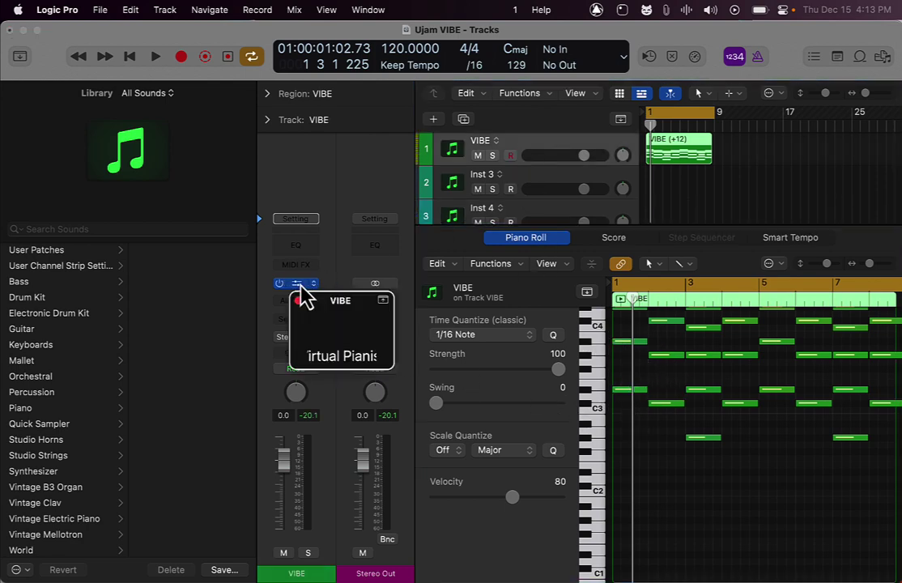
{"action": "left_click_drag", "start_coordinate": [435, 311], "coordinate": [316, 51]}
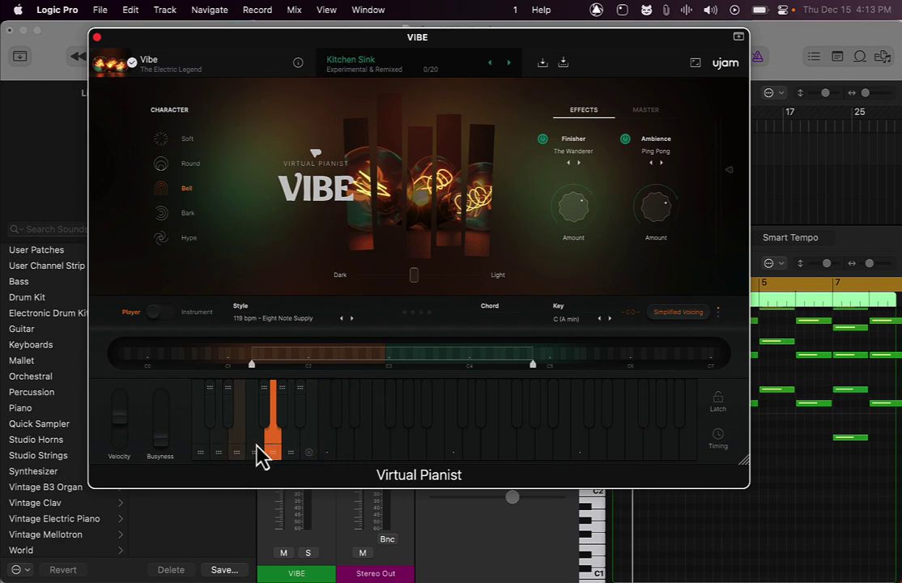
{"action": "left_click", "coordinate": [96, 37]}
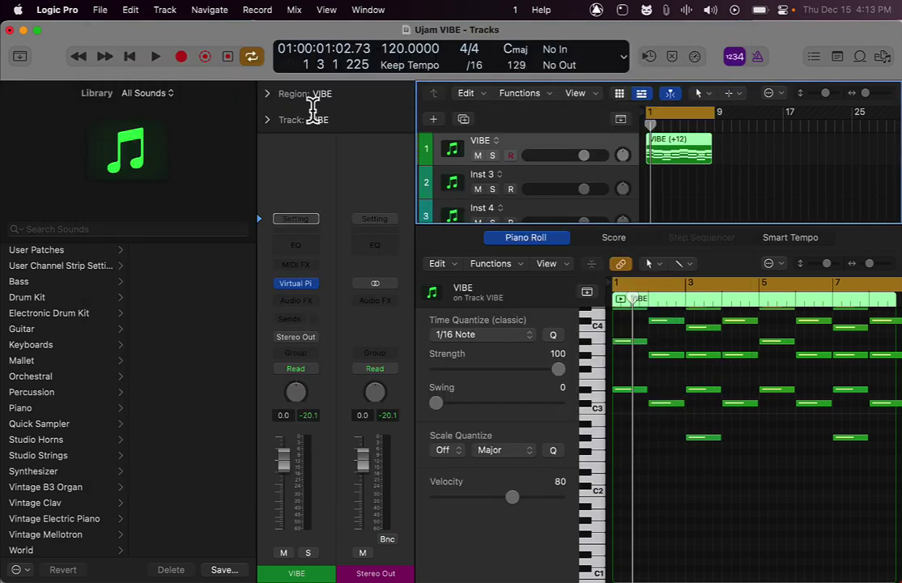
{"action": "left_click", "coordinate": [298, 284]}
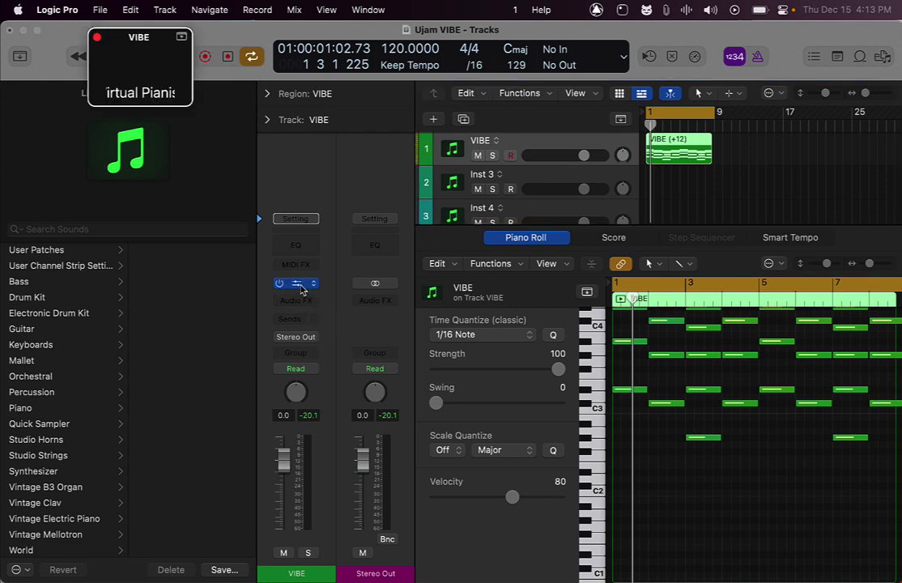
{"action": "left_click", "coordinate": [171, 315]}
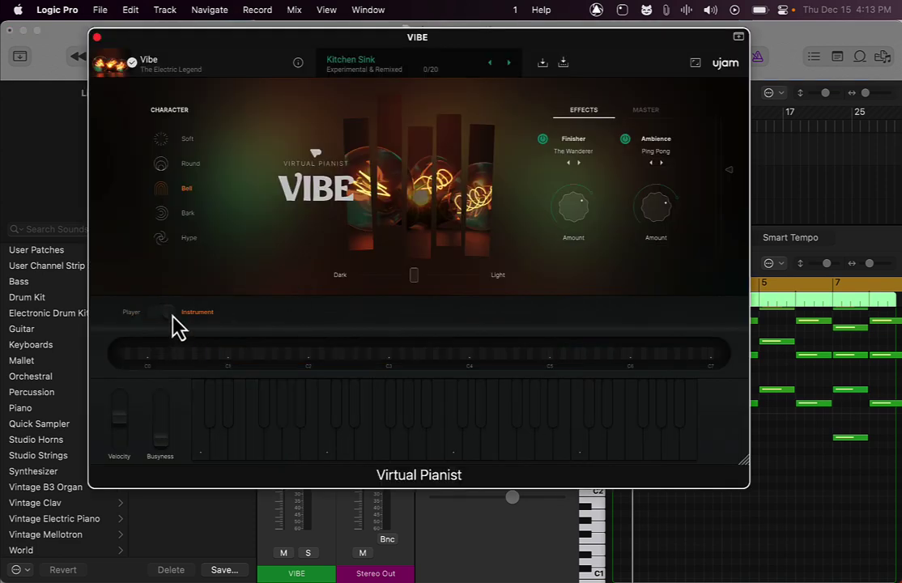
{"action": "left_click", "coordinate": [97, 37]}
Copy the VIBE region at bar 1 onto the Inst 3 track at the same position
{"action": "left_click", "coordinate": [680, 182]}
{"action": "left_click", "coordinate": [679, 162]}
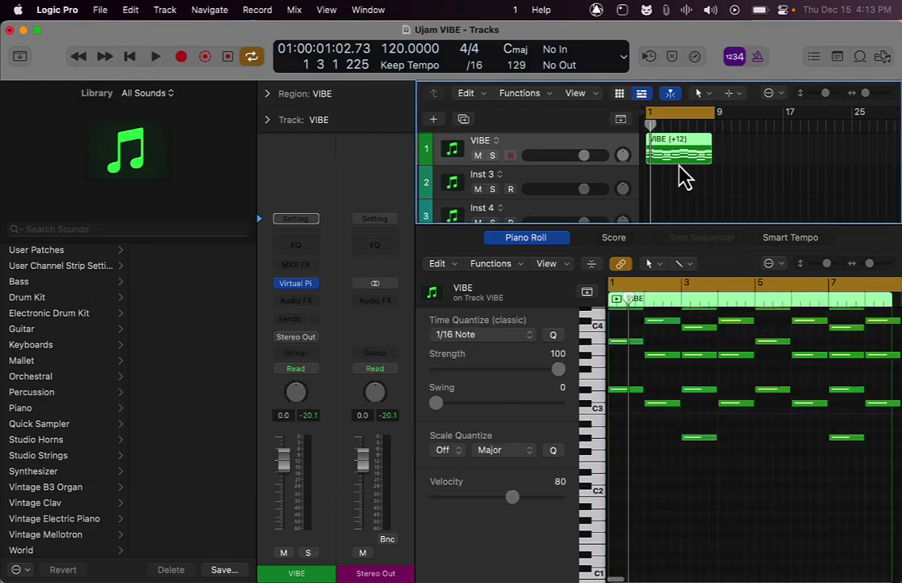
{"action": "left_click_drag", "start_coordinate": [680, 172], "coordinate": [690, 198]}
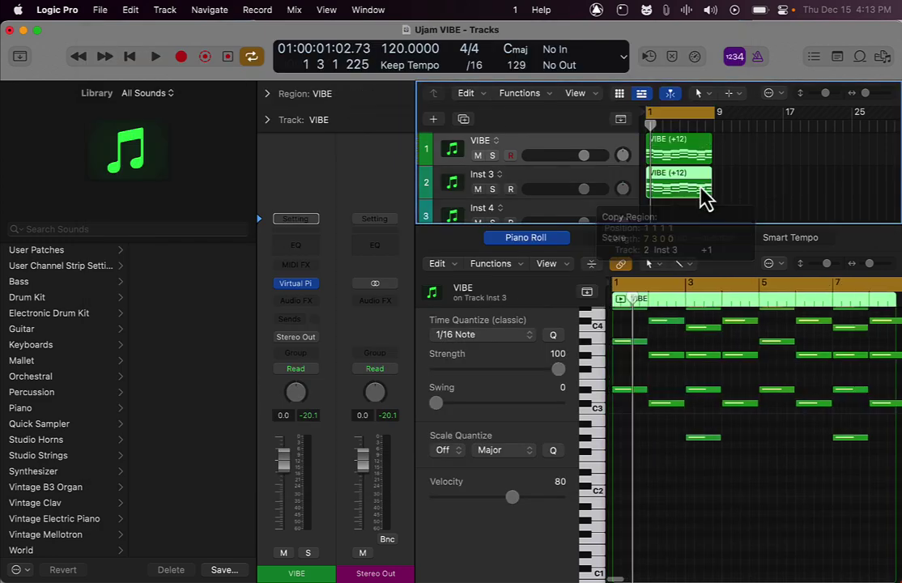
{"action": "left_click", "coordinate": [678, 249]}
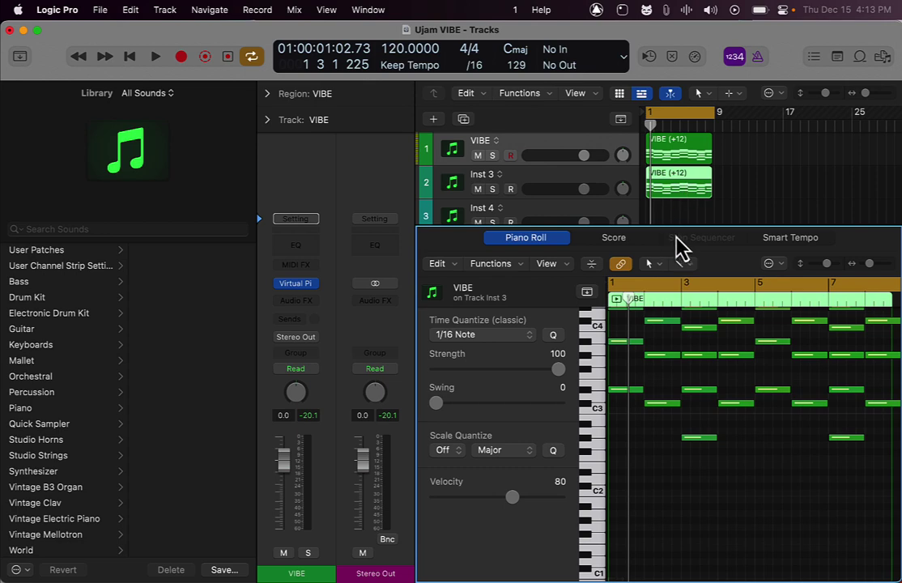
Delete the upper chord notes from the VIBE region on the Inst 3 track, keeping only the lowest bass line
{"action": "left_click_drag", "start_coordinate": [684, 276], "coordinate": [684, 236]}
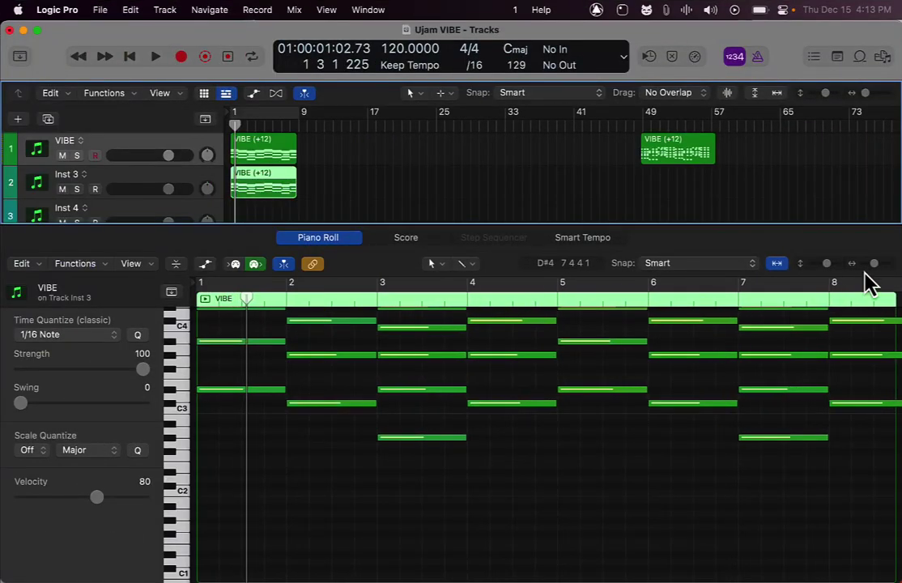
{"action": "left_click_drag", "start_coordinate": [875, 263], "coordinate": [871, 264]}
{"action": "scroll", "coordinate": [725, 398], "scroll_direction": "up", "scroll_amount": 3}
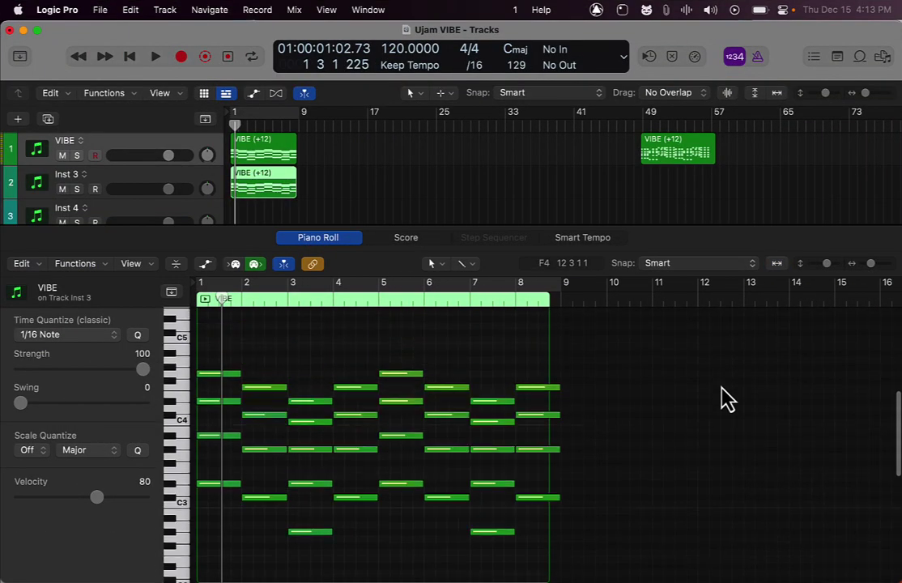
{"action": "left_click_drag", "start_coordinate": [609, 340], "coordinate": [553, 551]}
{"action": "key", "text": "Delete"}
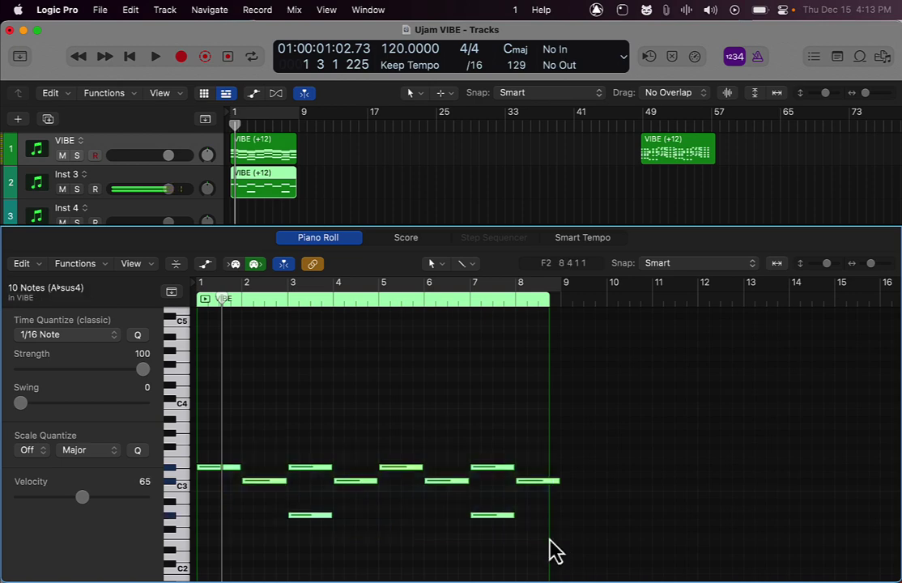
Delete the higher of the two stacked notes in bars 3 and 7 of the Inst 3 region
{"action": "left_click", "coordinate": [312, 498]}
{"action": "left_click", "coordinate": [310, 467]}
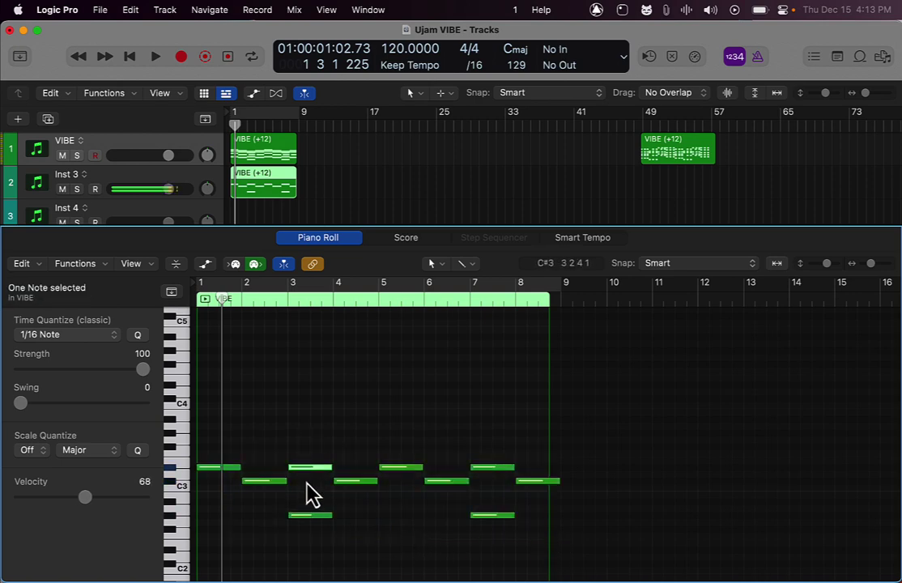
{"action": "key", "text": "Delete"}
{"action": "left_click", "coordinate": [492, 468]}
{"action": "key", "text": "Delete"}
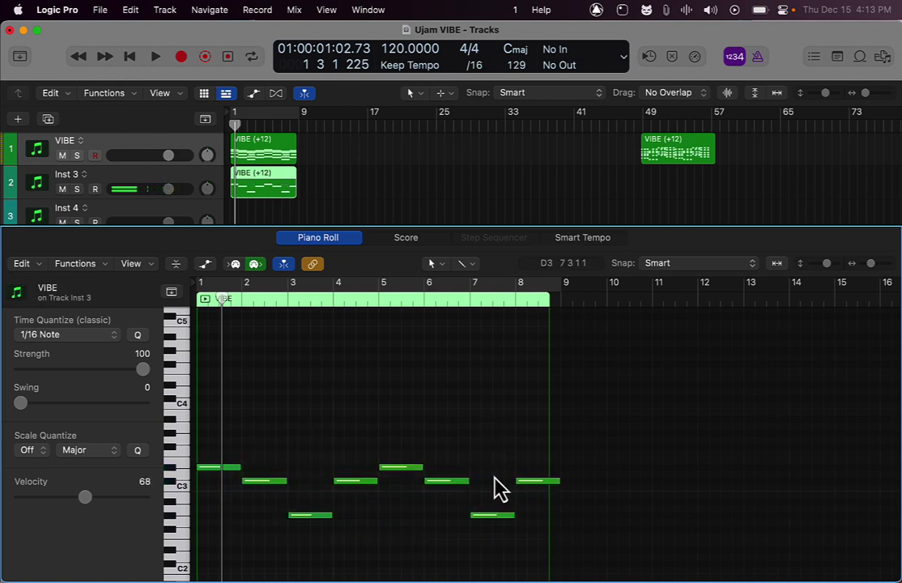
Transpose all remaining notes in the Inst 3 region up one octave and deselect them
{"action": "left_click_drag", "start_coordinate": [205, 413], "coordinate": [596, 556]}
{"action": "key", "text": "shift+alt+Up"}
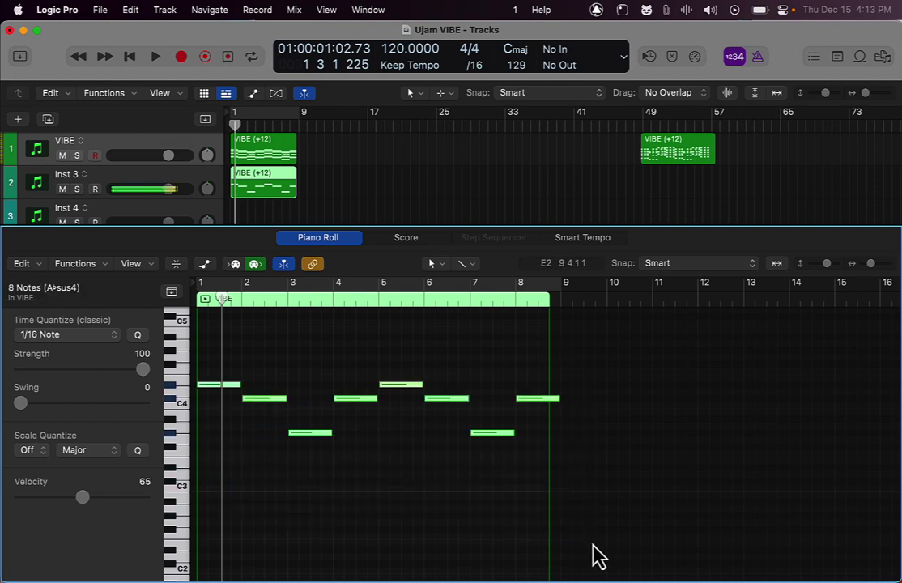
{"action": "left_click", "coordinate": [429, 527]}
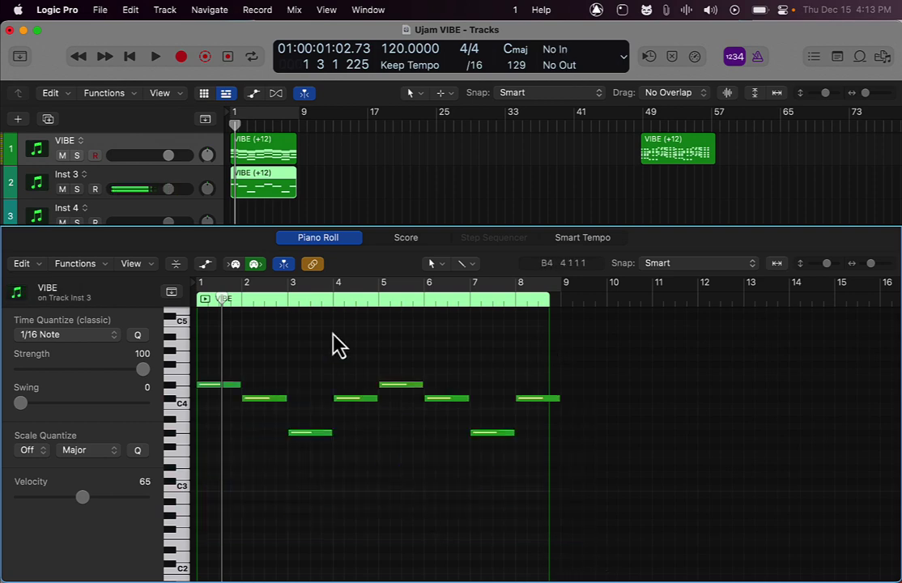
Close the Piano Roll and play the arrangement from the start with the bars 1 to 9 cycle turned on
{"action": "key", "text": "p"}
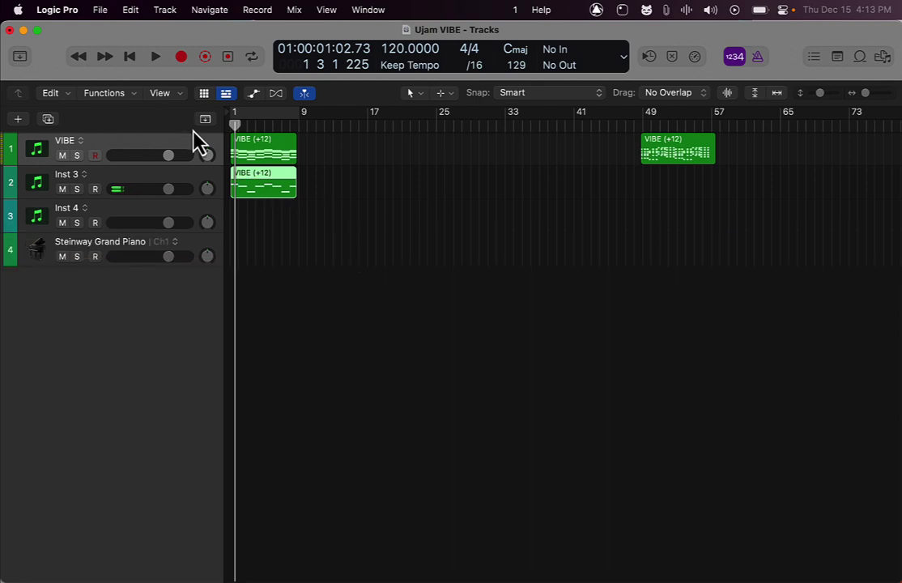
{"action": "key", "text": "Return"}
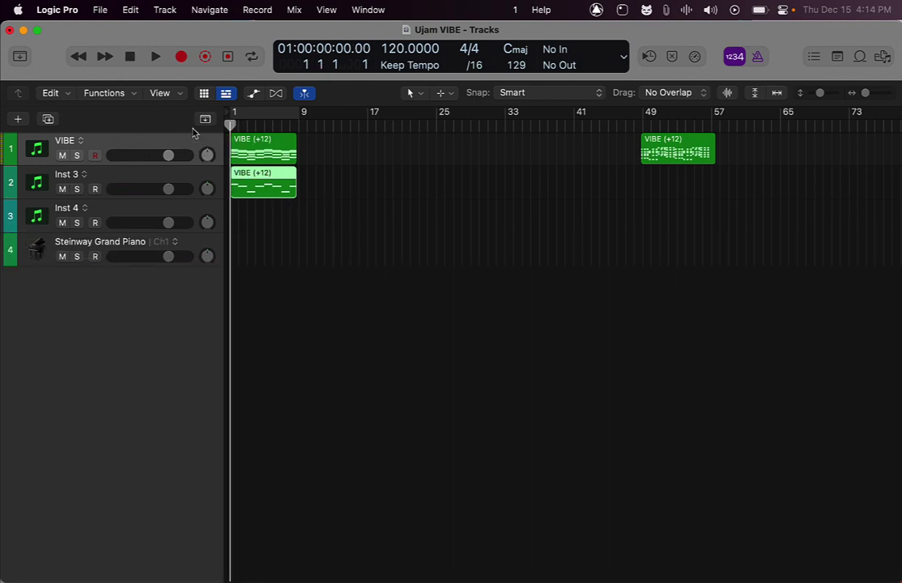
{"action": "key", "text": "space"}
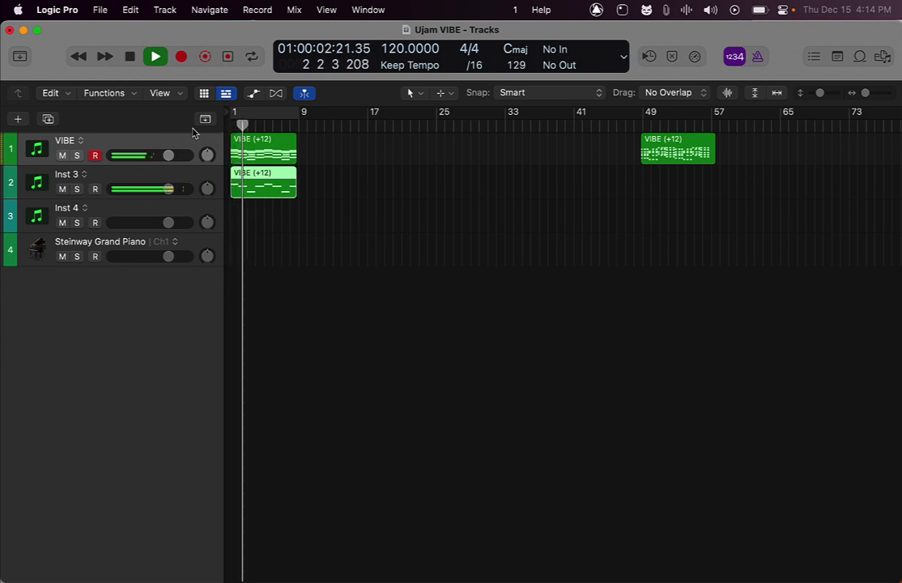
{"action": "left_click", "coordinate": [273, 113]}
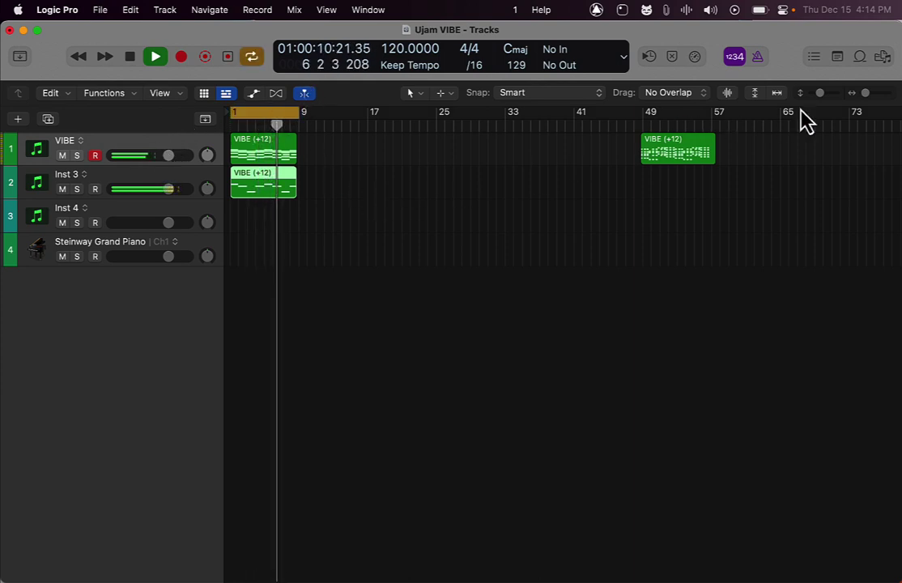
{"action": "left_click_drag", "start_coordinate": [865, 94], "coordinate": [869, 93]}
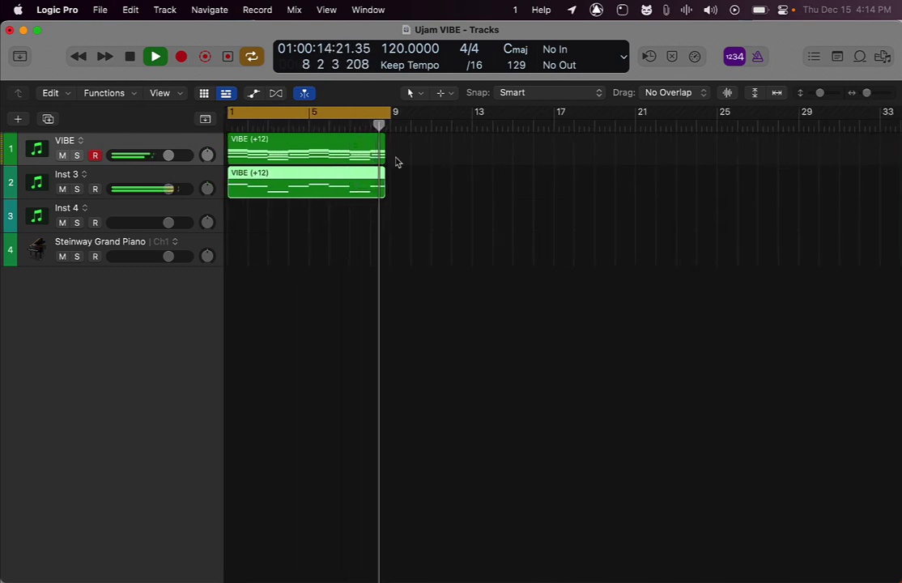
{"action": "key", "text": "space"}
Extend the VIBE and Inst 3 regions together so that both end at bar 9
{"action": "key", "text": "super+a"}
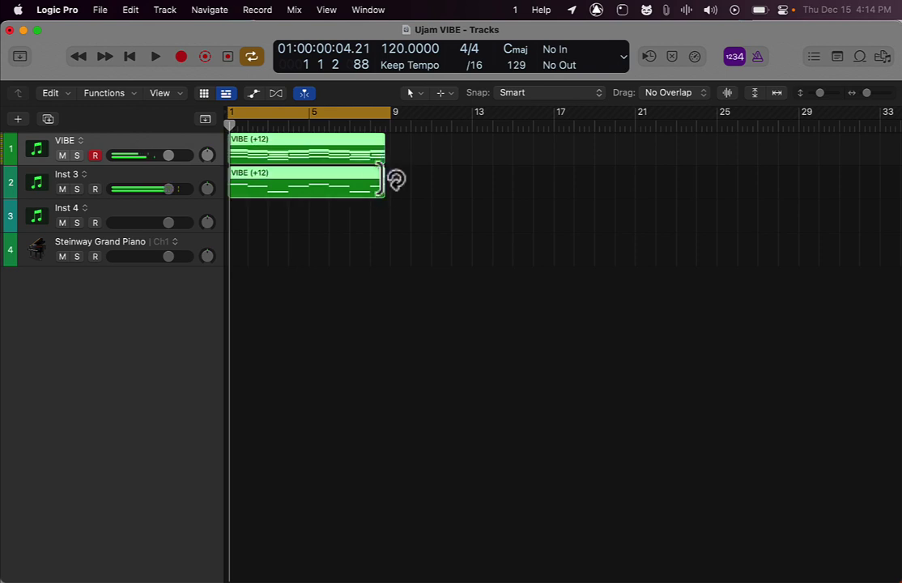
{"action": "left_click_drag", "start_coordinate": [392, 155], "coordinate": [397, 157]}
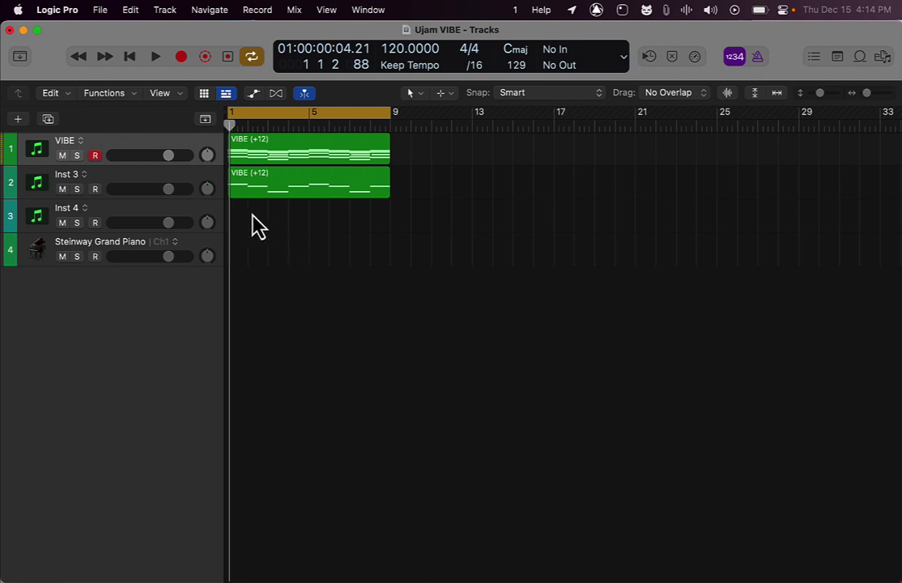
Select the lowest notes of the VIBE track's region in the Piano Roll and activate the Mute tool
{"action": "key", "text": "i"}
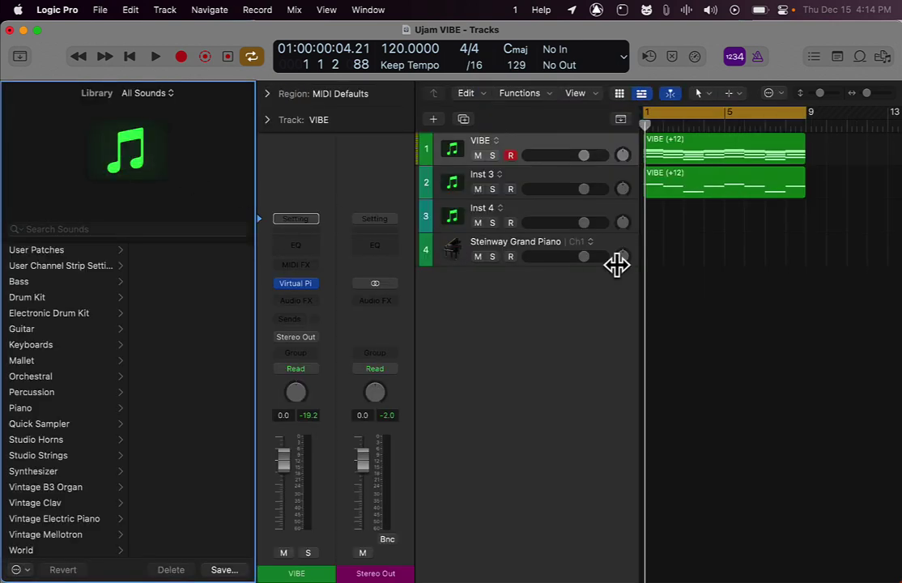
{"action": "double_click", "coordinate": [681, 158]}
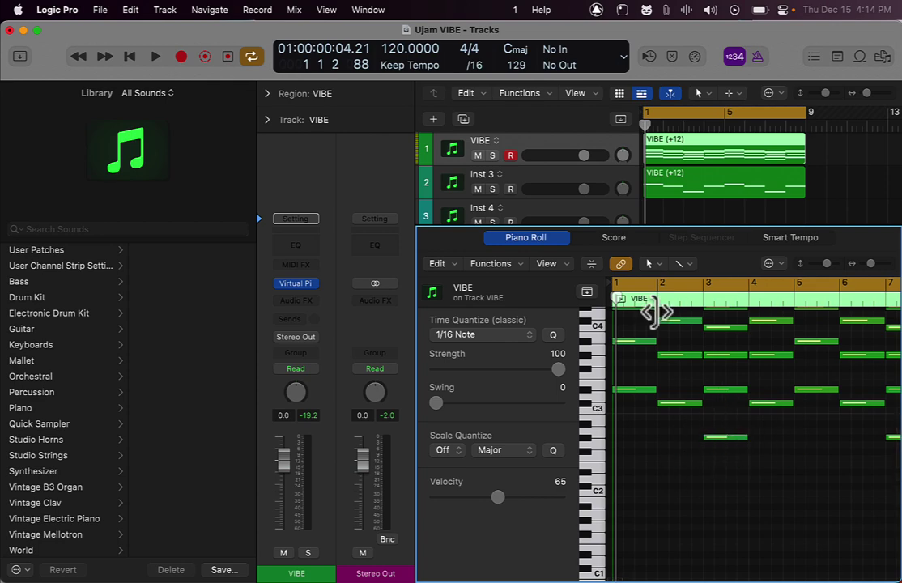
{"action": "key", "text": "y"}
{"action": "key", "text": "i"}
{"action": "scroll", "coordinate": [407, 475], "scroll_direction": "up", "scroll_amount": 3}
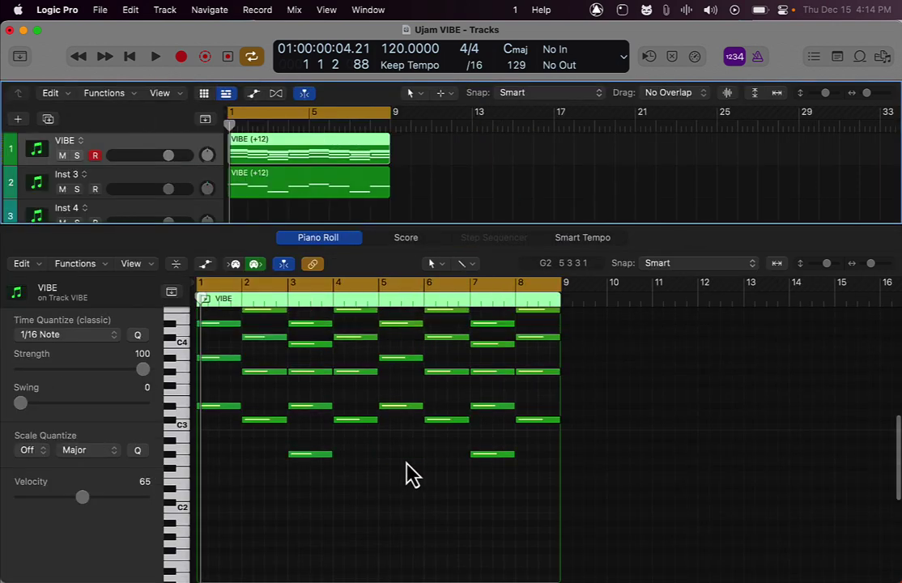
{"action": "left_click_drag", "start_coordinate": [592, 459], "coordinate": [282, 512]}
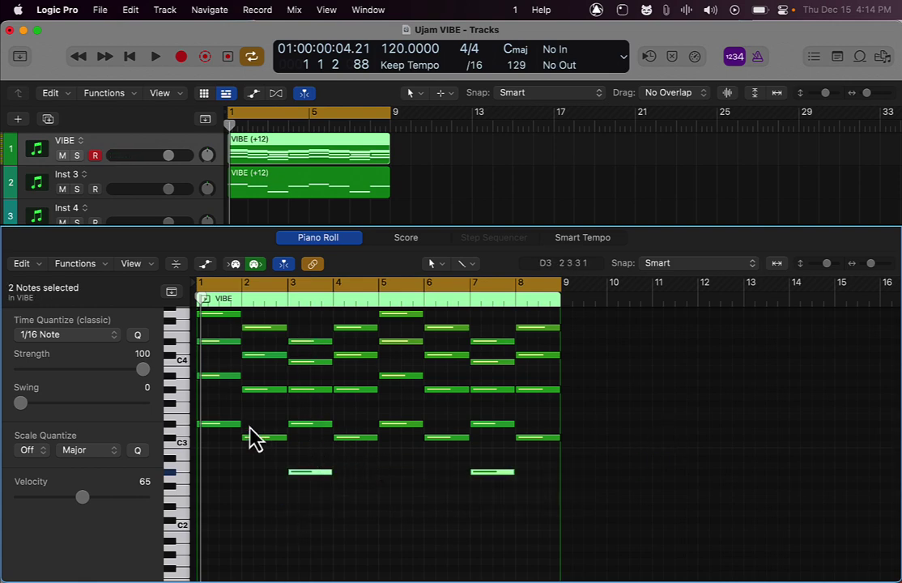
{"action": "left_click_drag", "start_coordinate": [222, 417], "coordinate": [257, 460]}
{"action": "key", "text": "t"}
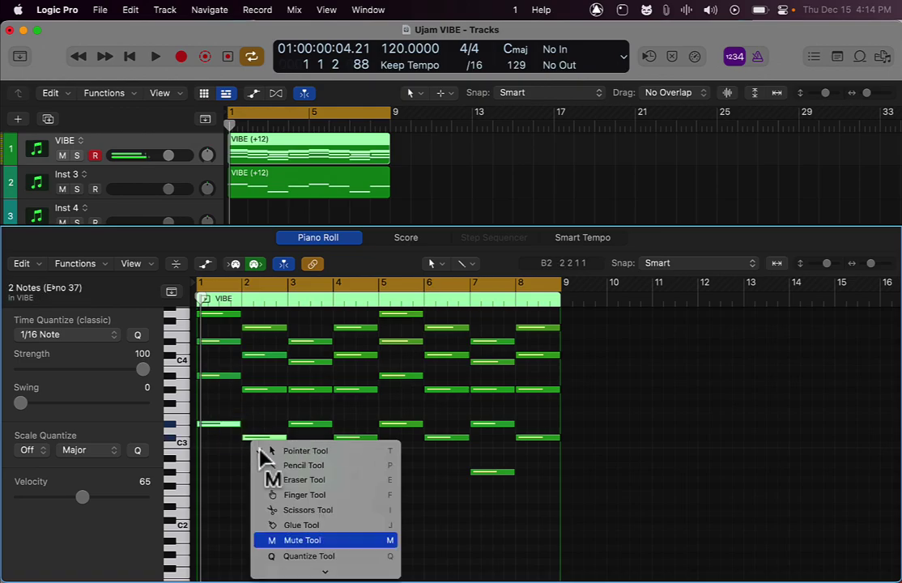
{"action": "key", "text": "m"}
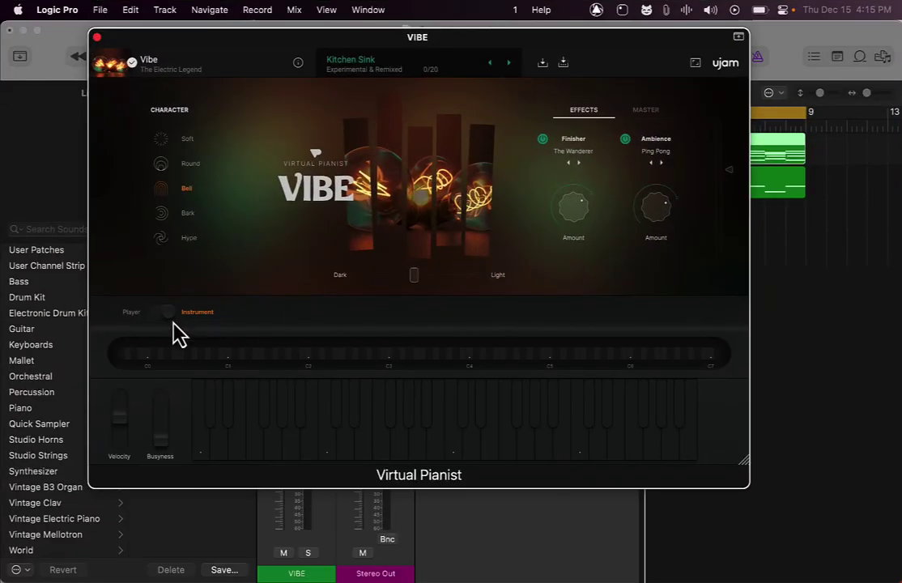
Switch the VIBE track's Virtual Pianist to Player mode and play the song with the phrase on its lowest key
{"action": "left_click", "coordinate": [154, 315]}
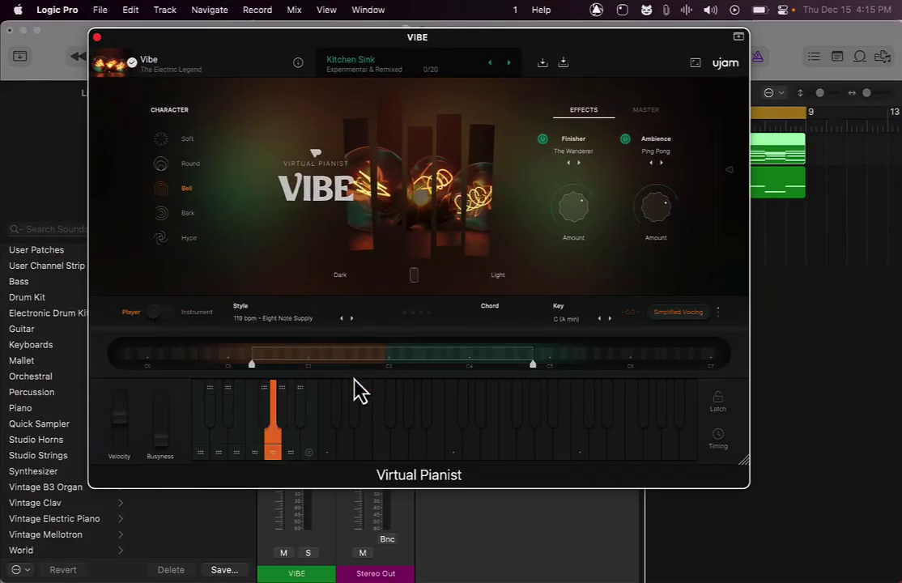
{"action": "left_click", "coordinate": [200, 445]}
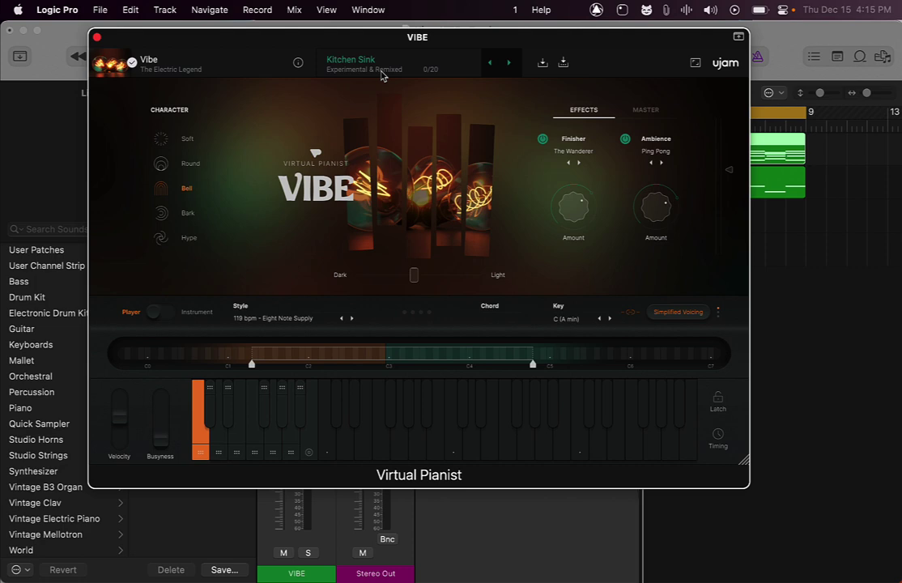
{"action": "key", "text": "space"}
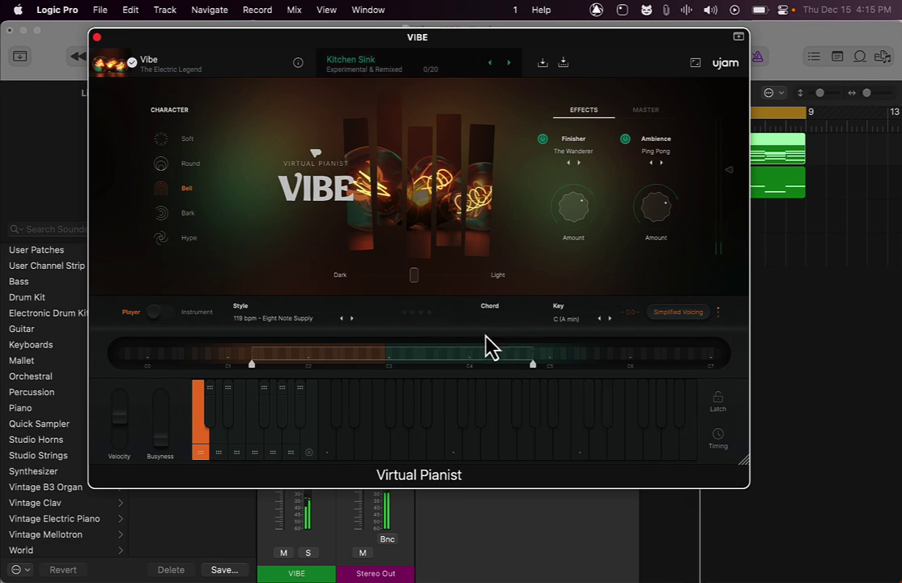
Load the Pick A Key preset in Virtual Pianist, audition it with the song and close the plugin window
{"action": "left_click", "coordinate": [509, 64]}
{"action": "key", "text": "space"}
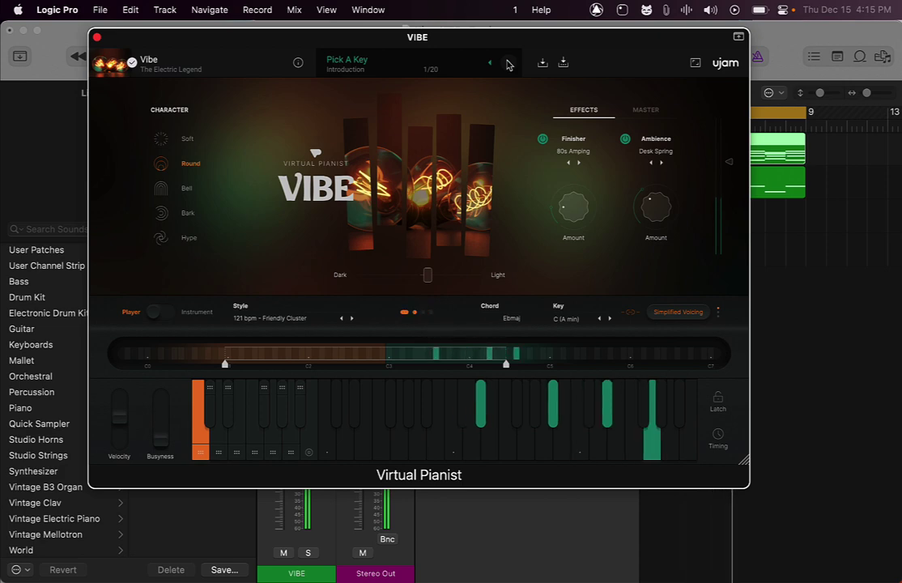
{"action": "key", "text": "space"}
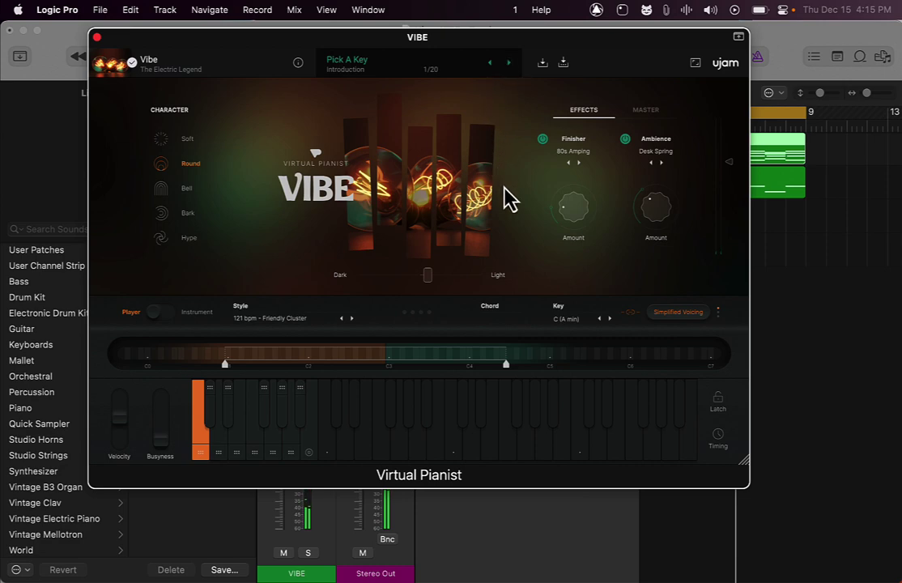
{"action": "left_click_drag", "start_coordinate": [125, 35], "coordinate": [290, 76]}
{"action": "left_click", "coordinate": [226, 73]}
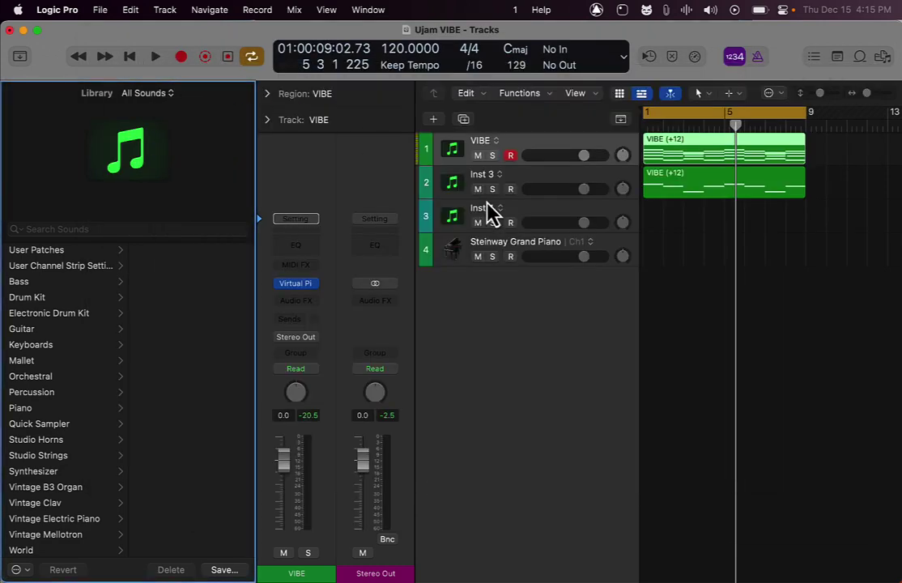
Set VD-DEEP's Player Sync to Song Position in the Micro Timing settings on the Inst 4 track
{"action": "left_click", "coordinate": [527, 224]}
{"action": "left_click", "coordinate": [293, 287]}
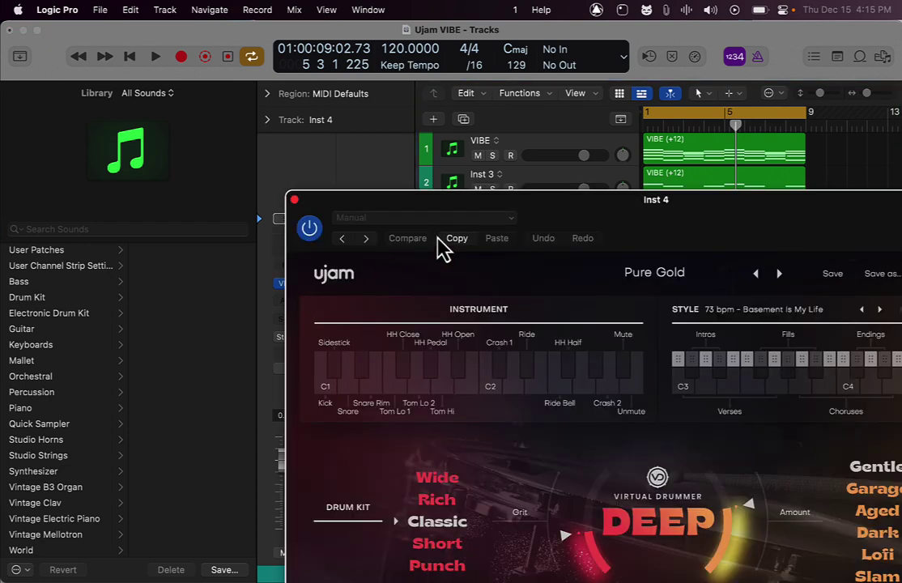
{"action": "left_click_drag", "start_coordinate": [533, 203], "coordinate": [310, 27]}
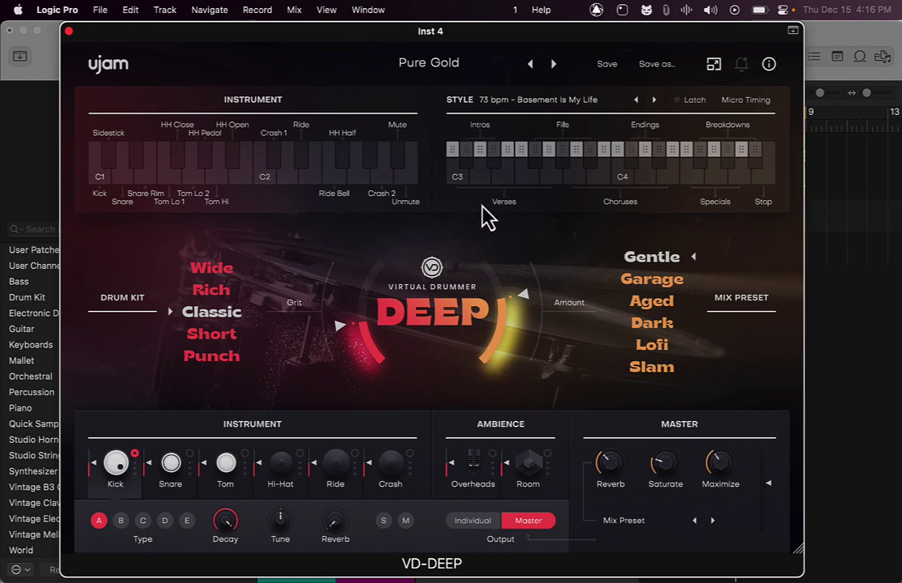
{"action": "left_click", "coordinate": [746, 100]}
{"action": "left_click", "coordinate": [241, 154]}
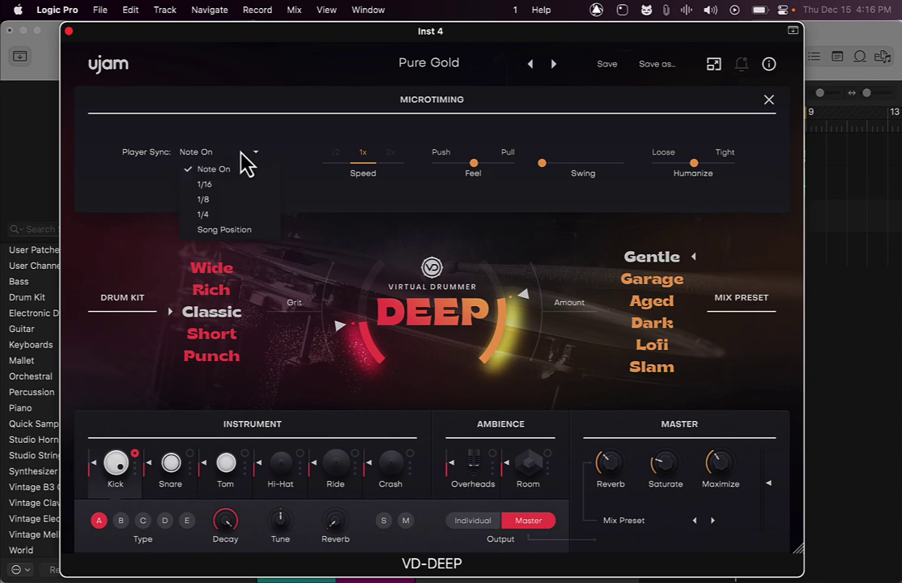
{"action": "left_click", "coordinate": [227, 230]}
{"action": "left_click", "coordinate": [768, 99]}
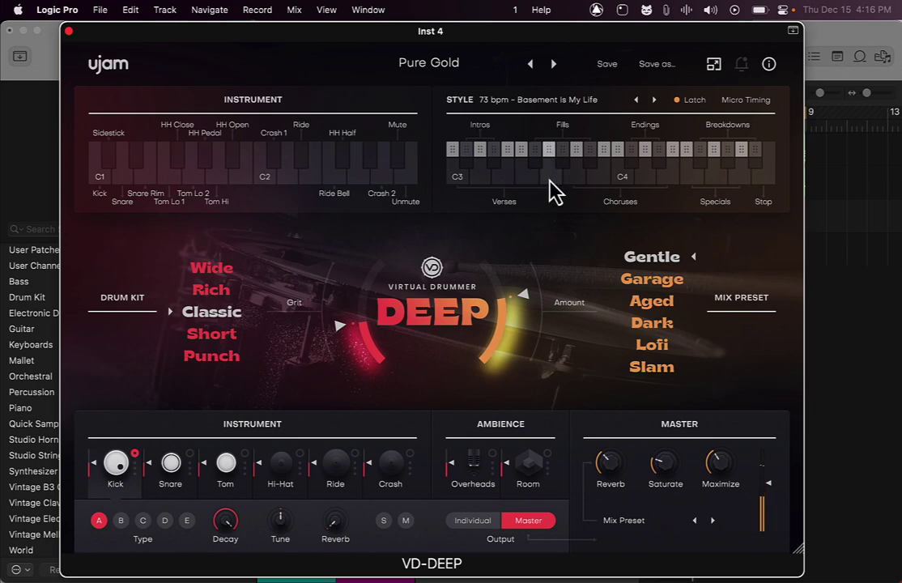
Audition VD-DEEP's verse phrases from C3 to G3 with Latch on, and move its window below the upper tracks
{"action": "left_click", "coordinate": [457, 176]}
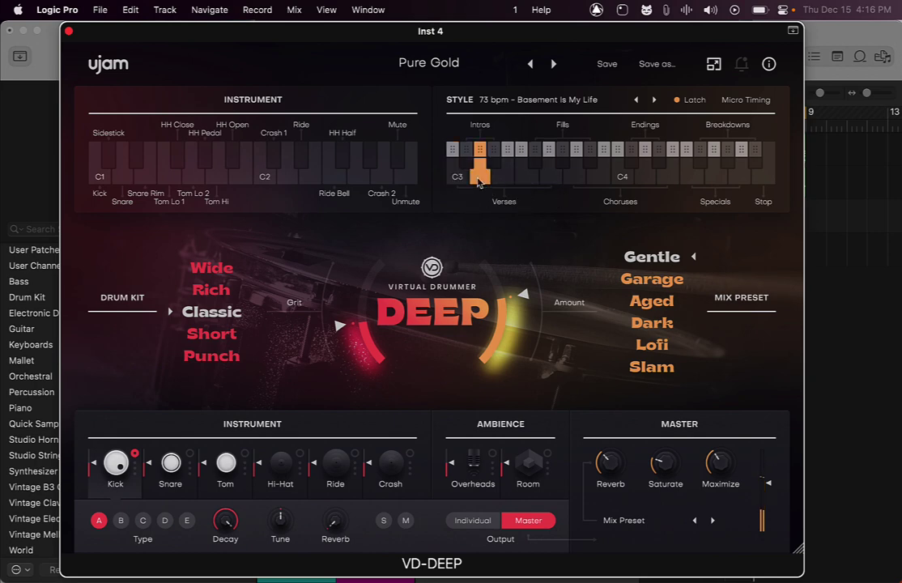
{"action": "left_click", "coordinate": [501, 180]}
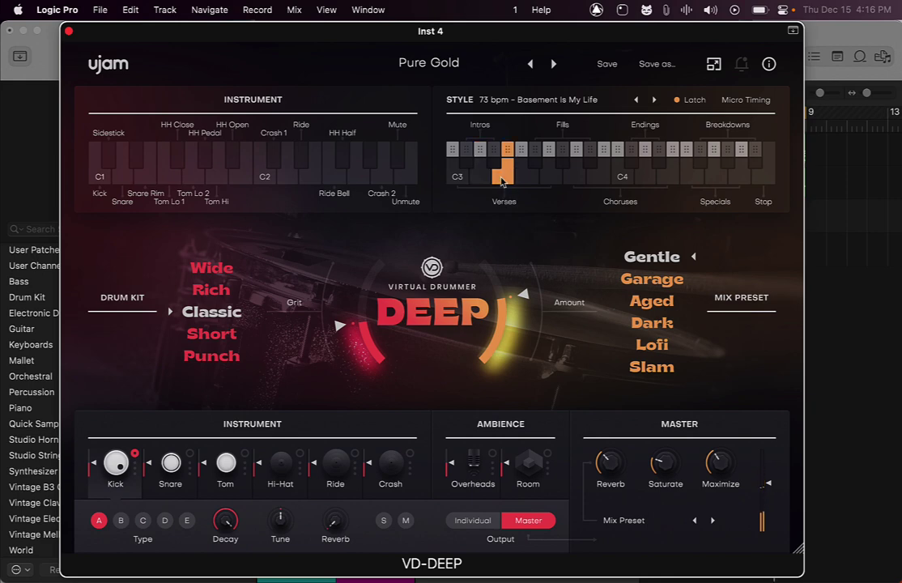
{"action": "left_click", "coordinate": [524, 181]}
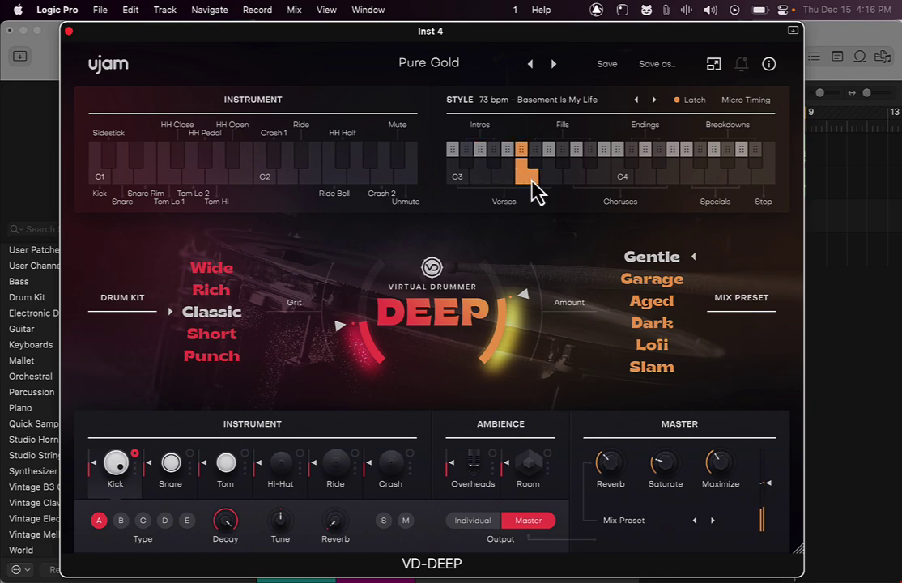
{"action": "left_click", "coordinate": [548, 178]}
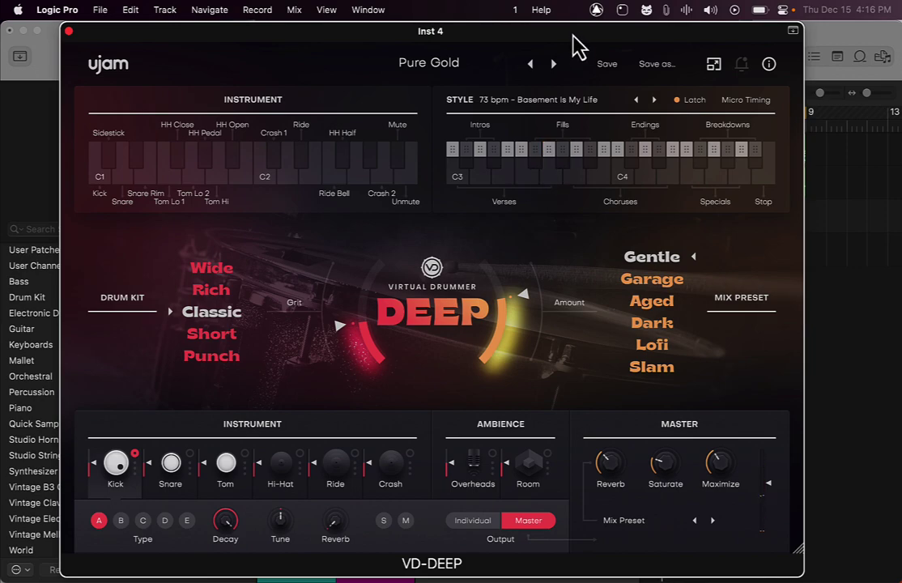
{"action": "left_click_drag", "start_coordinate": [574, 37], "coordinate": [548, 271]}
{"action": "left_click", "coordinate": [528, 367]}
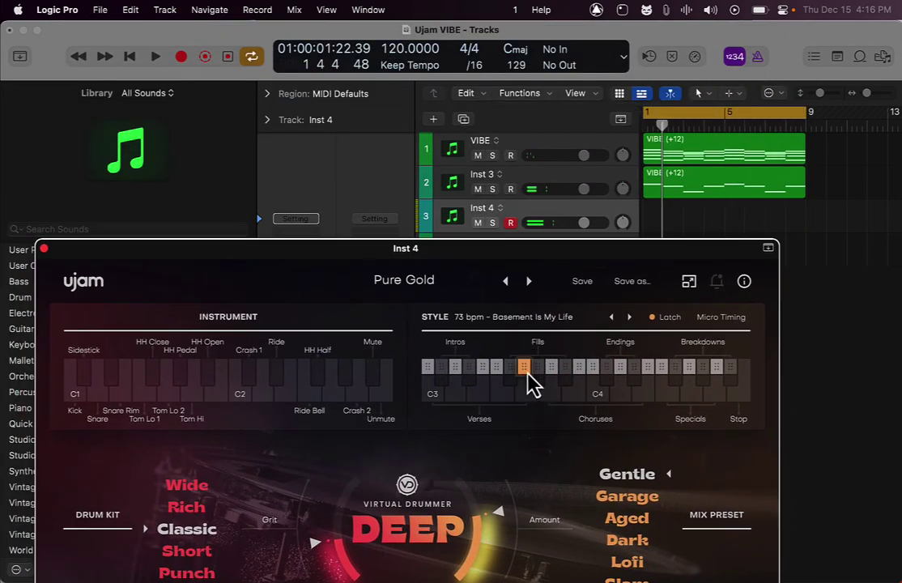
Place VD-DEEP's G3 verse phrase at bar 1 and its A#3 fill at bar 8 on the Inst 4 track
{"action": "left_click_drag", "start_coordinate": [550, 379], "coordinate": [657, 225]}
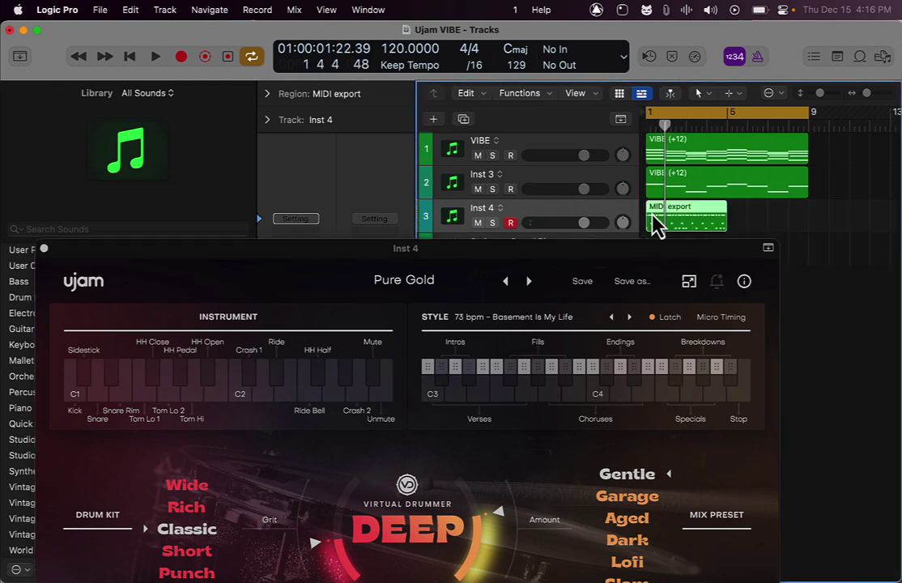
{"action": "left_click", "coordinate": [567, 369]}
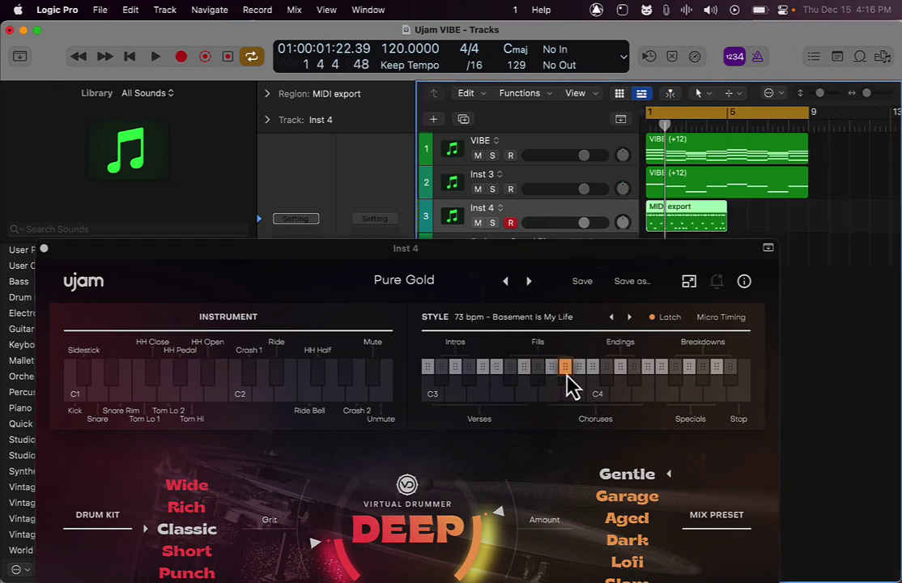
{"action": "left_click_drag", "start_coordinate": [571, 387], "coordinate": [794, 233]}
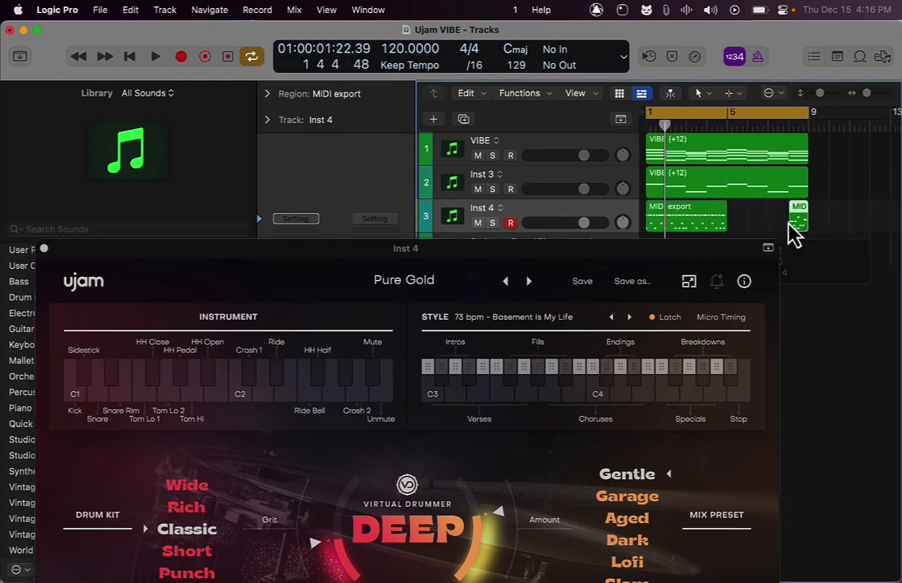
Loop the verse drum region on Inst 4 up to the fill and close the VD-DEEP window
{"action": "left_click", "coordinate": [701, 223]}
{"action": "key", "text": "l"}
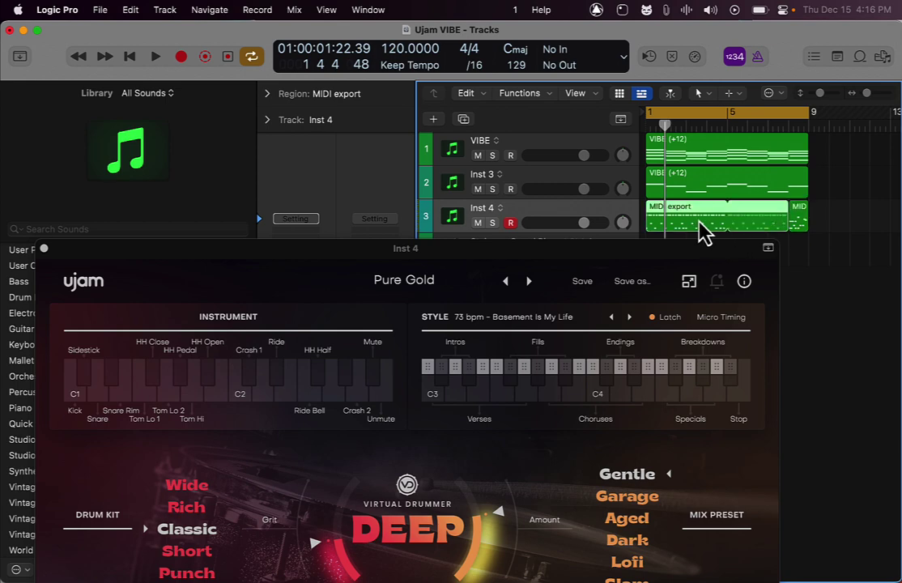
{"action": "left_click_drag", "start_coordinate": [338, 248], "coordinate": [344, 81]}
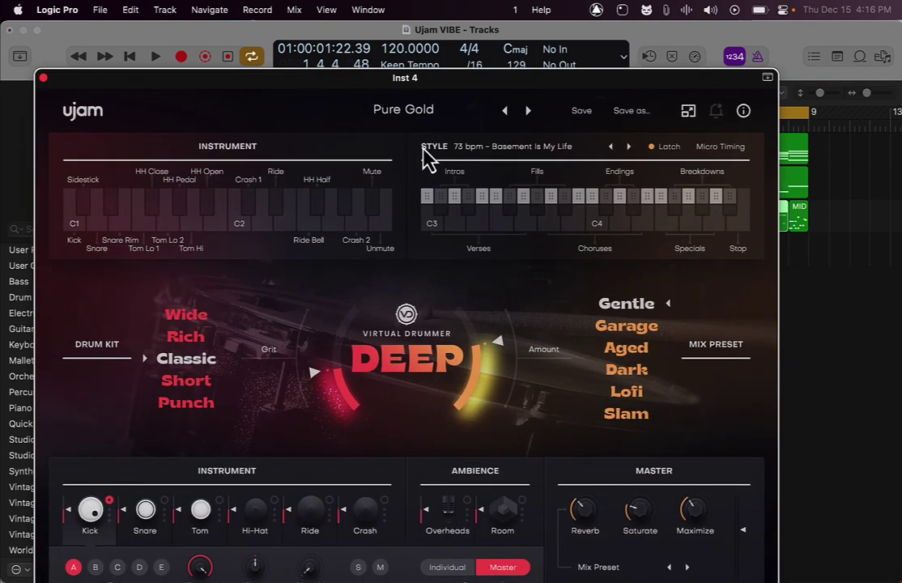
{"action": "left_click", "coordinate": [43, 78]}
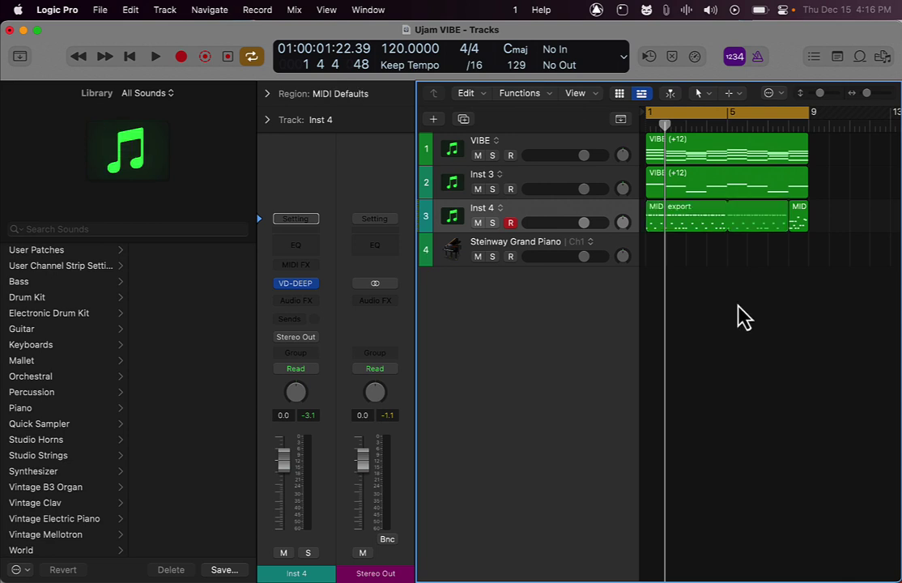
Open Virtual Pianist on the VIBE track, play the song and set the character to Bell
{"action": "left_click", "coordinate": [540, 155]}
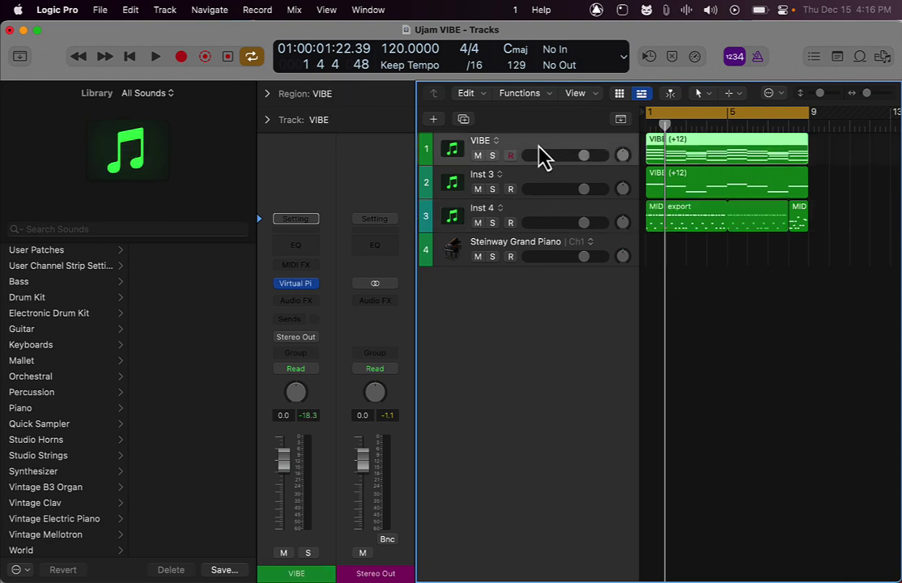
{"action": "left_click", "coordinate": [300, 284]}
{"action": "left_click", "coordinate": [303, 284]}
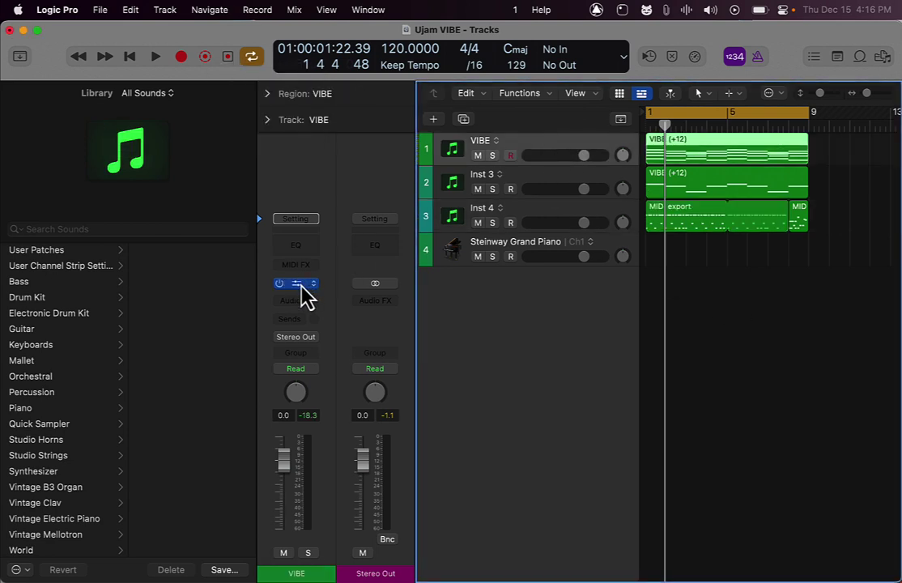
{"action": "left_click", "coordinate": [301, 286]}
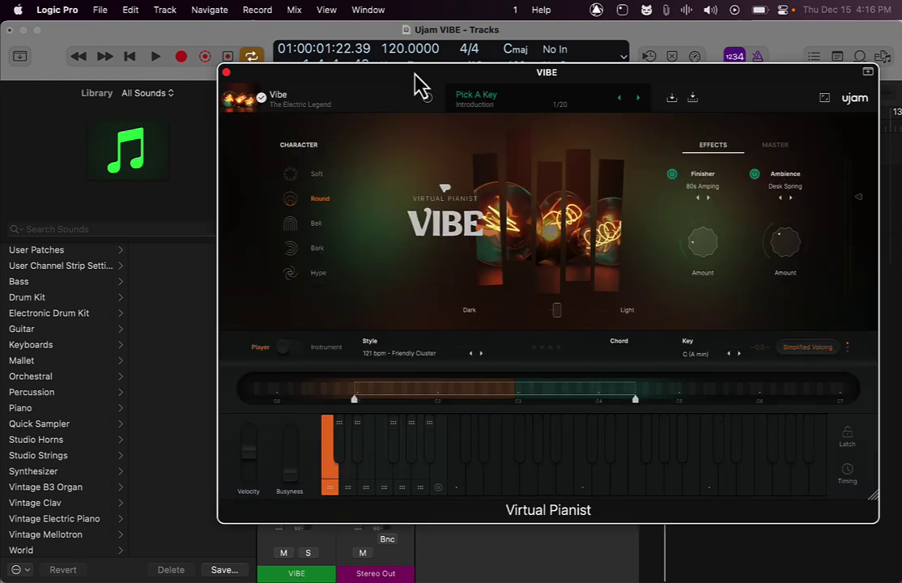
{"action": "left_click_drag", "start_coordinate": [392, 51], "coordinate": [392, 71]}
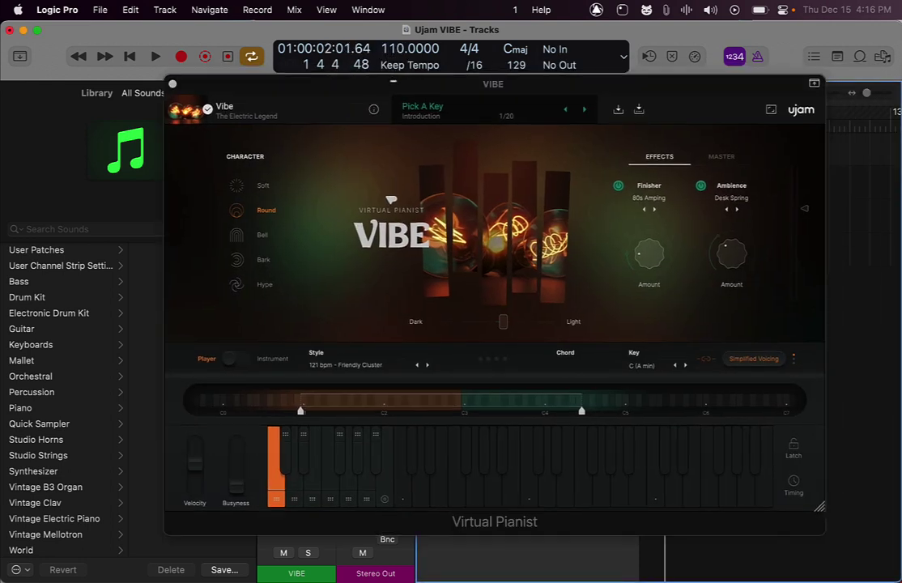
{"action": "key", "text": "space"}
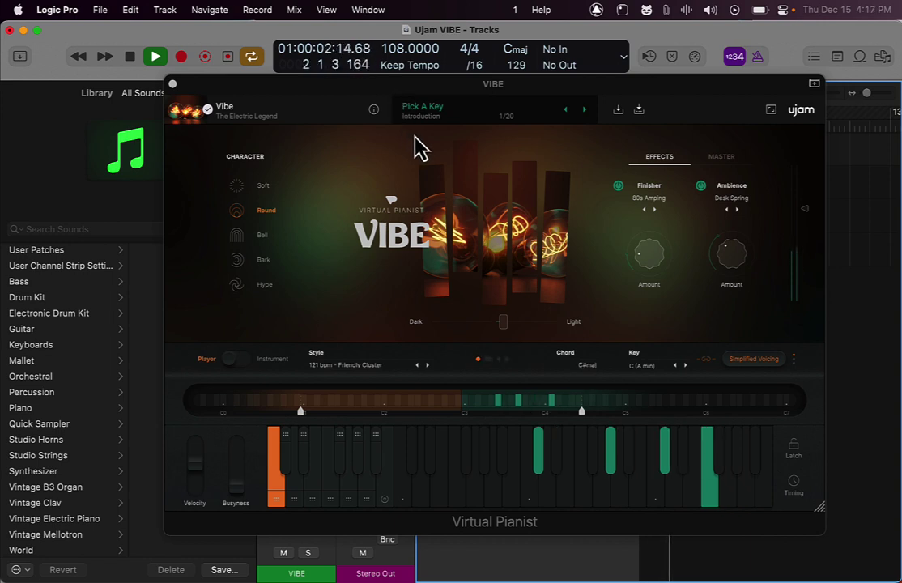
{"action": "left_click", "coordinate": [265, 237]}
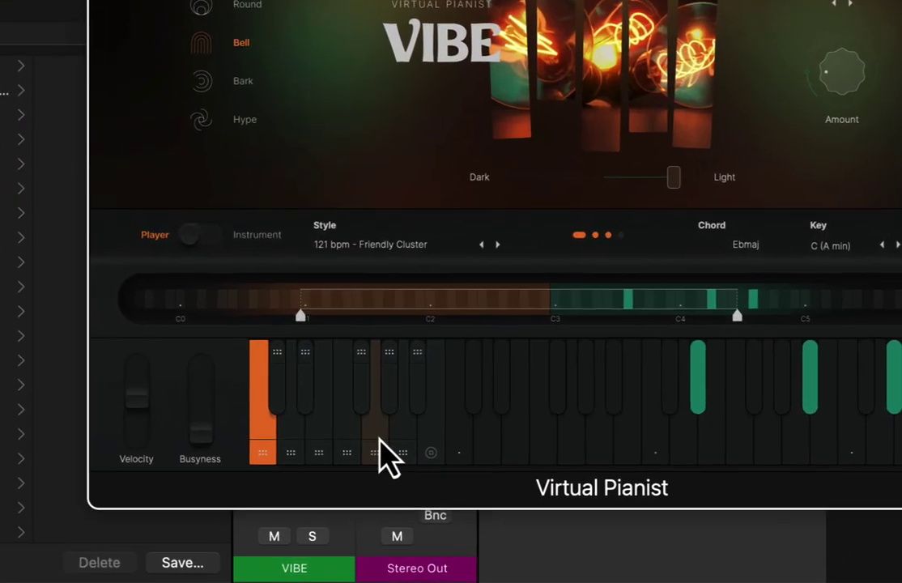
Try Virtual Pianist's higher-intensity phrases and fills with the song, keep Phrase - Intensity 4 selected, and stop playback
{"action": "left_click", "coordinate": [351, 491]}
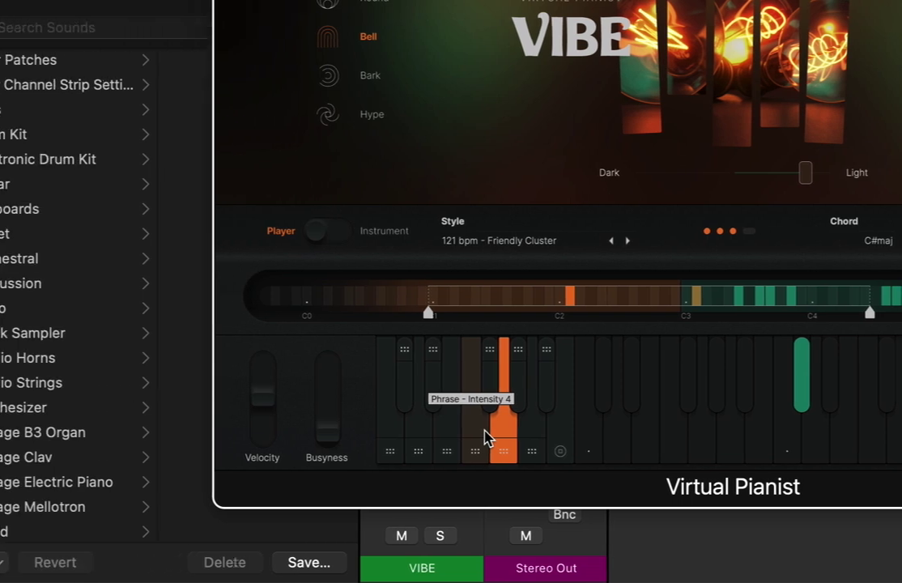
{"action": "left_click", "coordinate": [486, 438]}
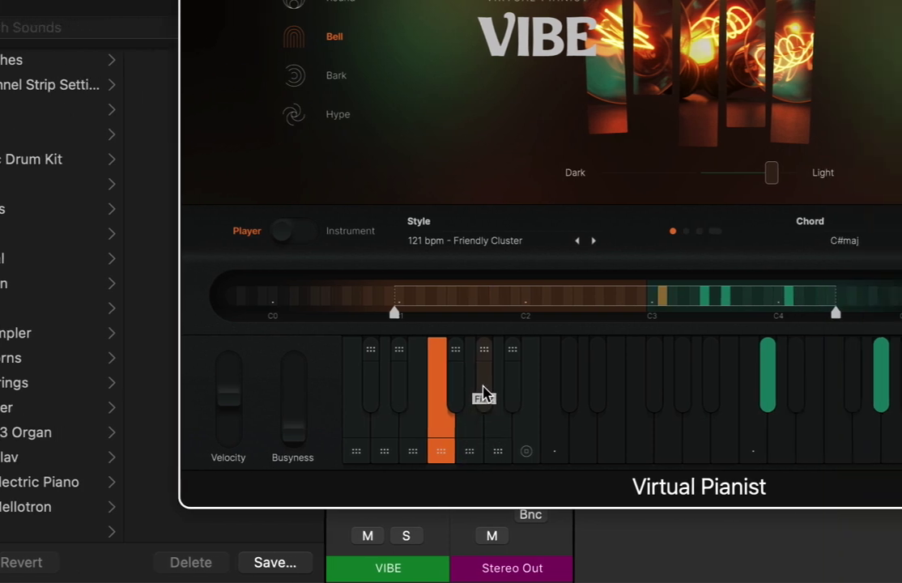
{"action": "left_click", "coordinate": [562, 395]}
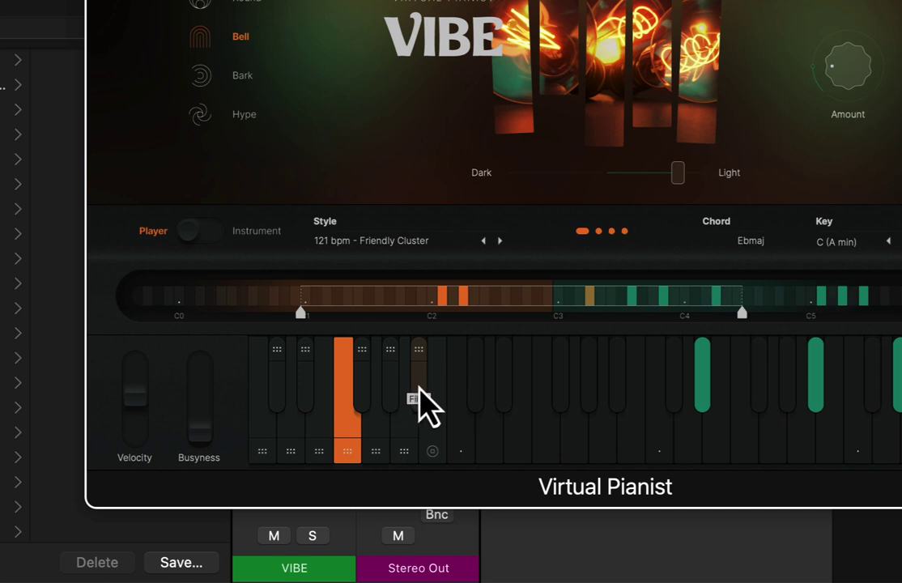
{"action": "left_click", "coordinate": [420, 395]}
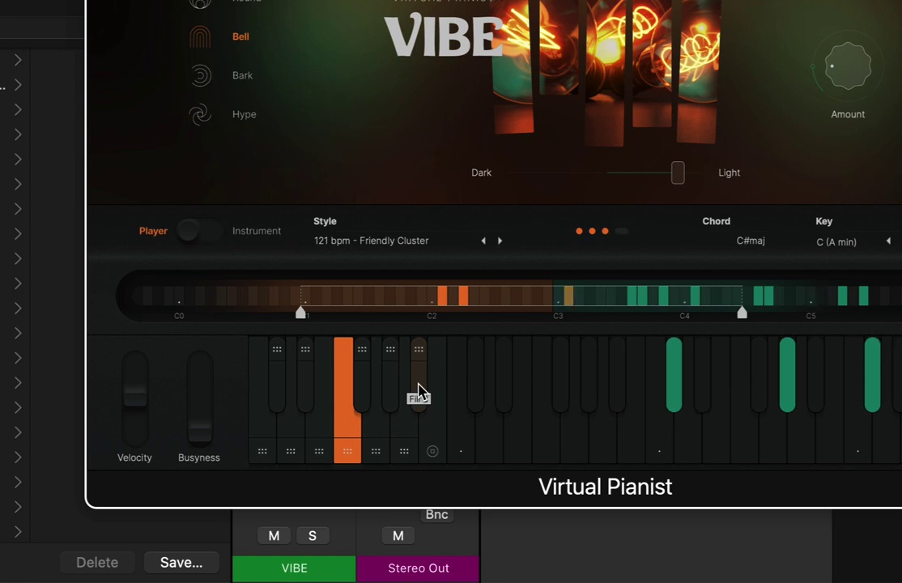
{"action": "key", "text": "space"}
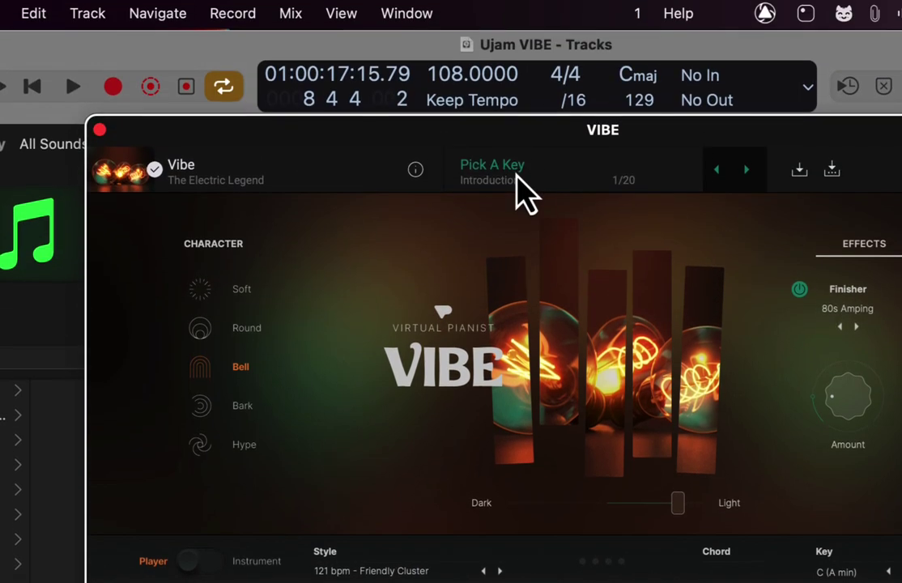
Look through Virtual Pianist's factory preset categories and its Basic and Advanced style lists
{"action": "left_click", "coordinate": [518, 178]}
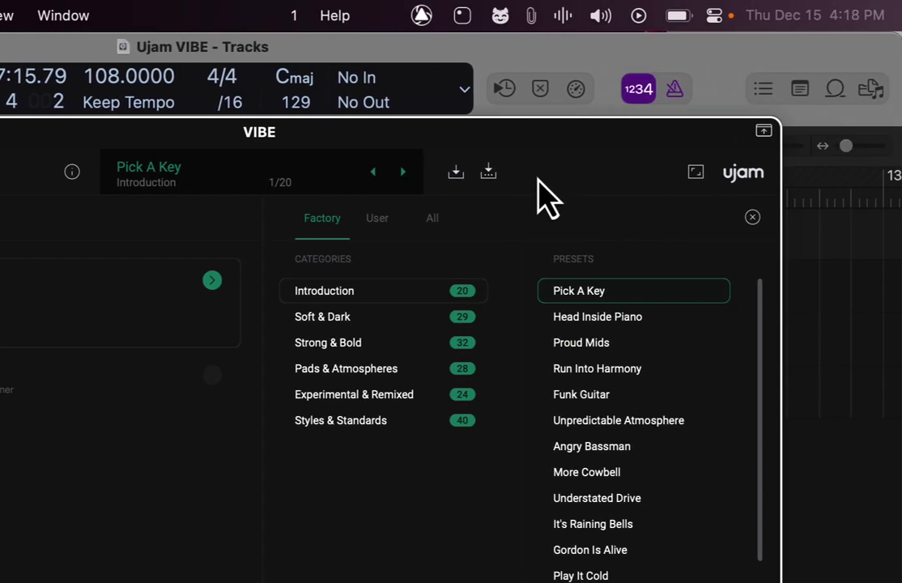
{"action": "left_click", "coordinate": [753, 218]}
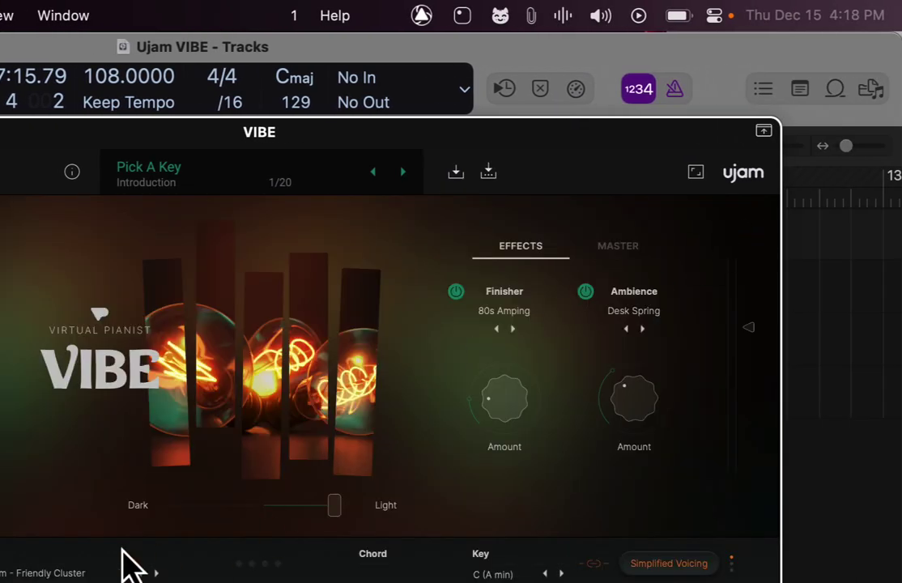
{"action": "left_click", "coordinate": [70, 575]}
{"action": "mouse_move", "coordinate": [64, 582]}
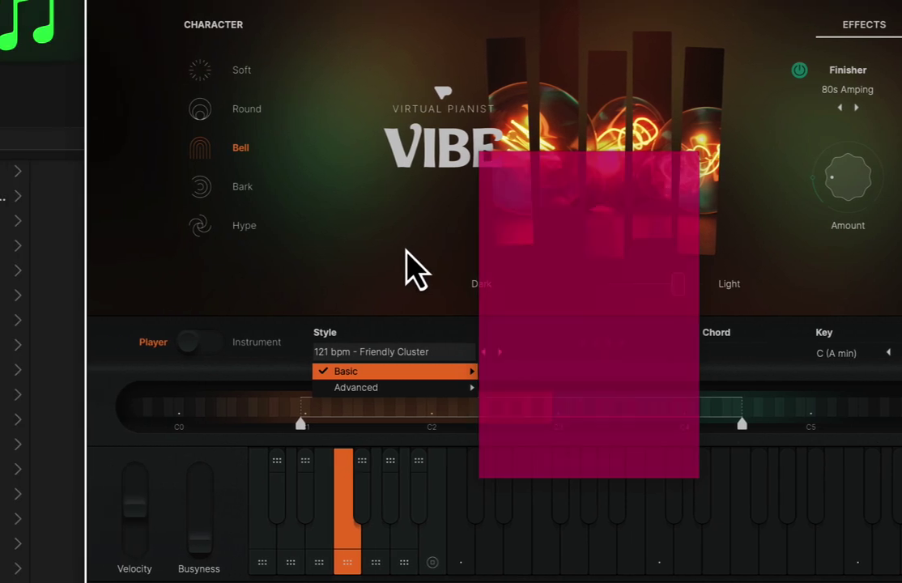
{"action": "left_click", "coordinate": [406, 253]}
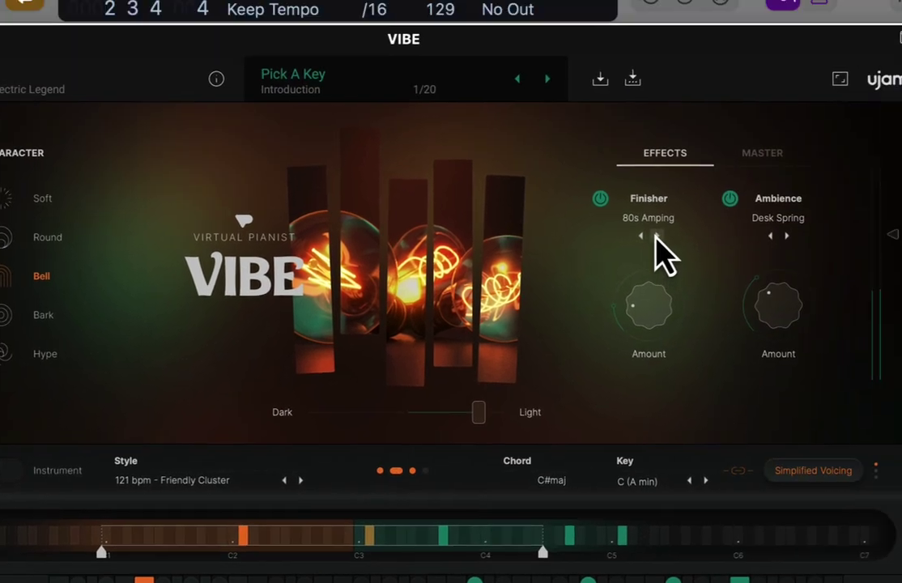
Try the Saturate and Fuzz finishers on the playing piano, with the Fuzz amount at 26.6 %
{"action": "left_click", "coordinate": [847, 90]}
{"action": "mouse_move", "coordinate": [853, 126]}
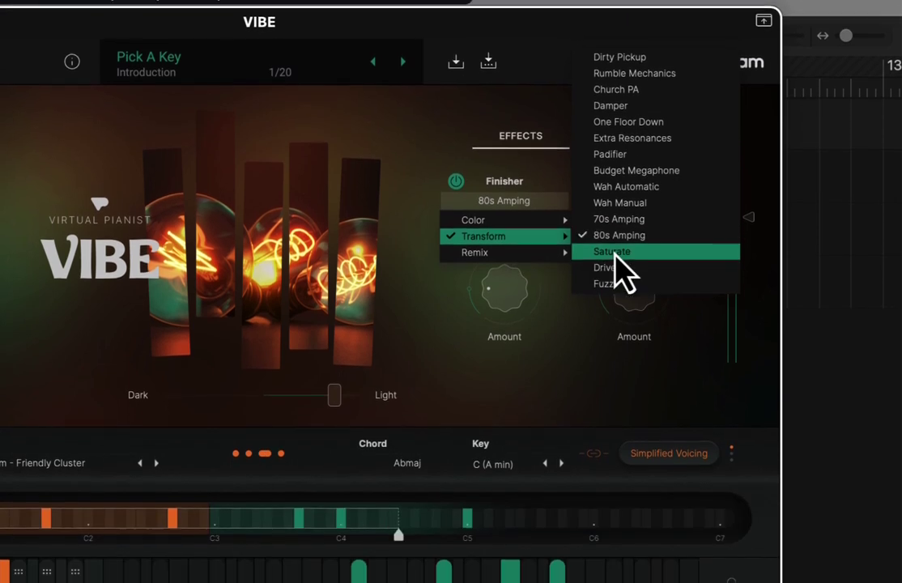
{"action": "left_click", "coordinate": [618, 361]}
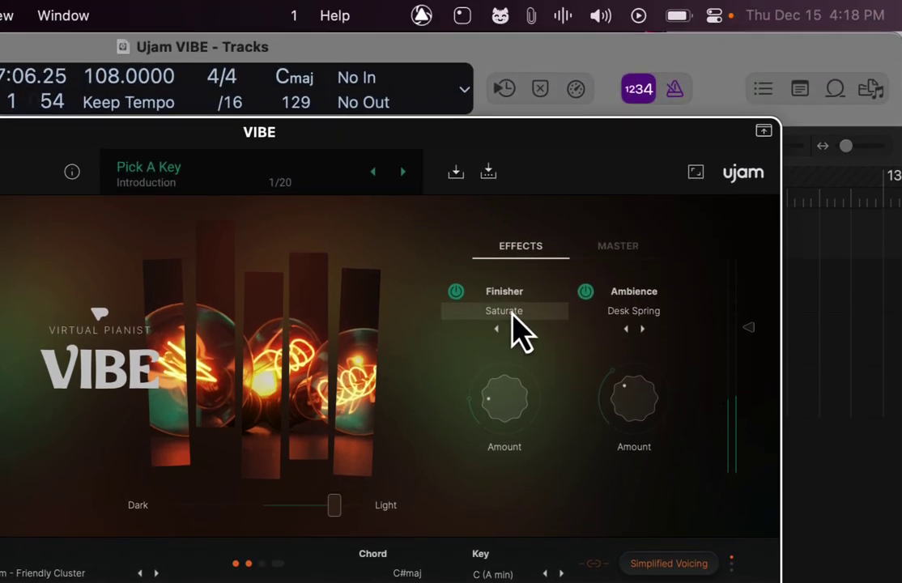
{"action": "left_click", "coordinate": [512, 315]}
{"action": "mouse_move", "coordinate": [512, 345]}
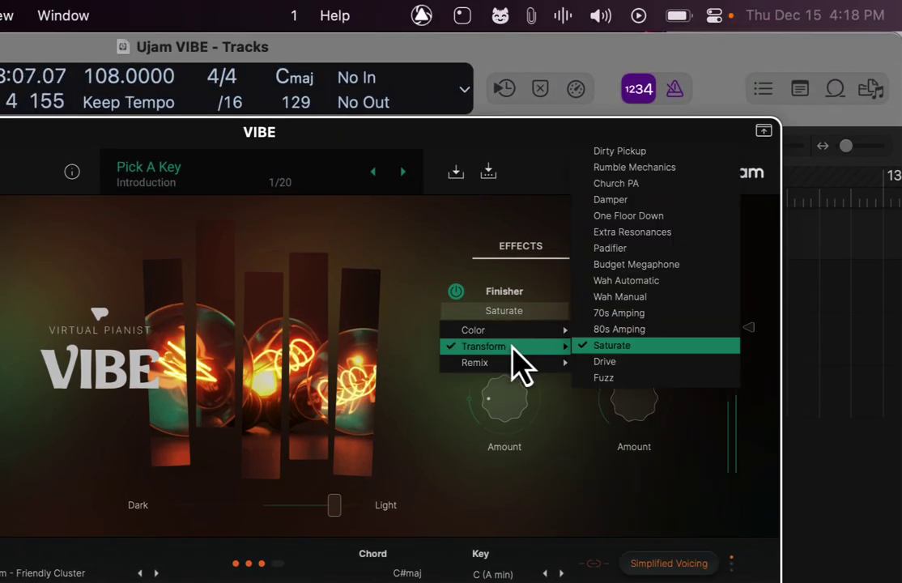
{"action": "left_click", "coordinate": [623, 377]}
{"action": "mouse_move", "coordinate": [506, 409]}
{"action": "left_mouse_down"}
{"action": "mouse_move", "coordinate": [510, 393]}
{"action": "mouse_move", "coordinate": [509, 401]}
{"action": "left_mouse_up"}
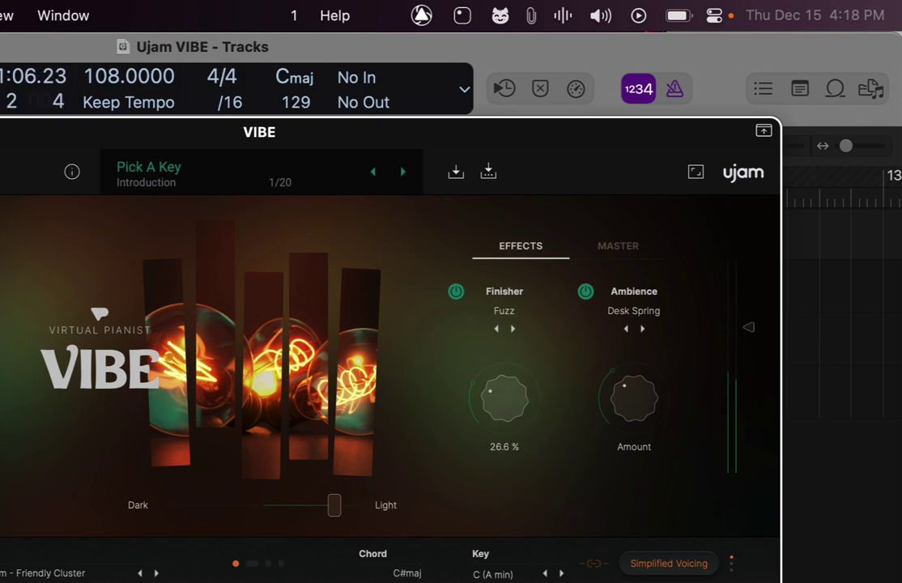
Set the Finisher effect to Dirty Pickup from the Transform group and raise its amount slightly
{"action": "left_click", "coordinate": [510, 311]}
{"action": "mouse_move", "coordinate": [512, 347]}
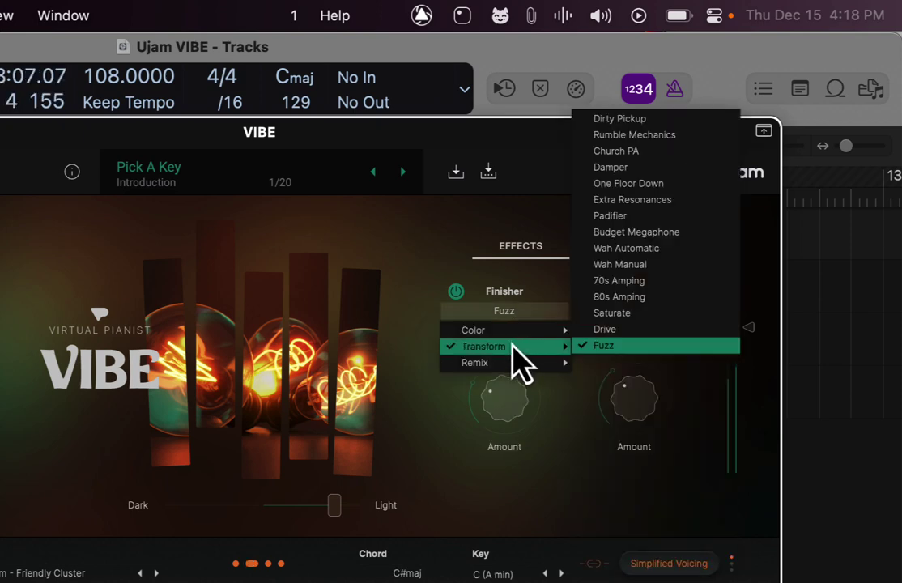
{"action": "left_click", "coordinate": [612, 119]}
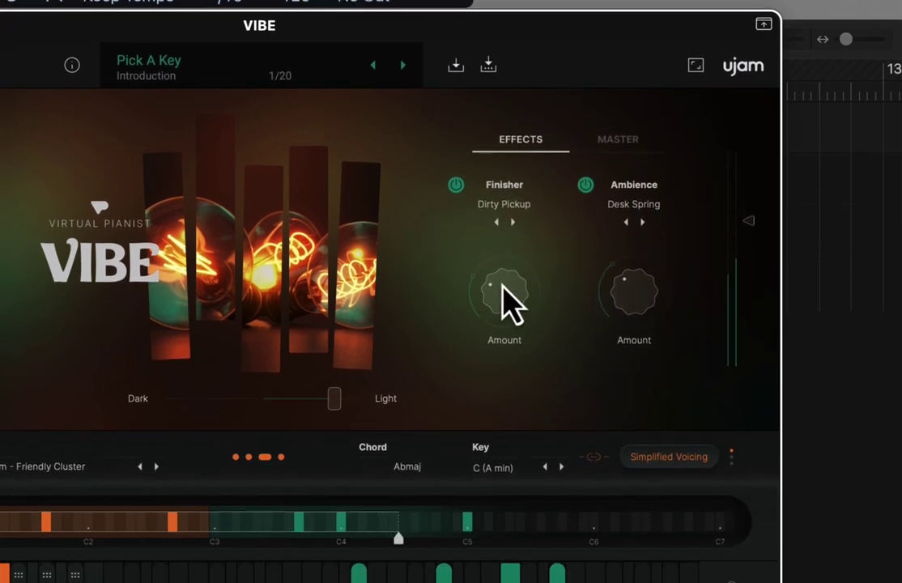
{"action": "left_click_drag", "start_coordinate": [503, 285], "coordinate": [501, 287]}
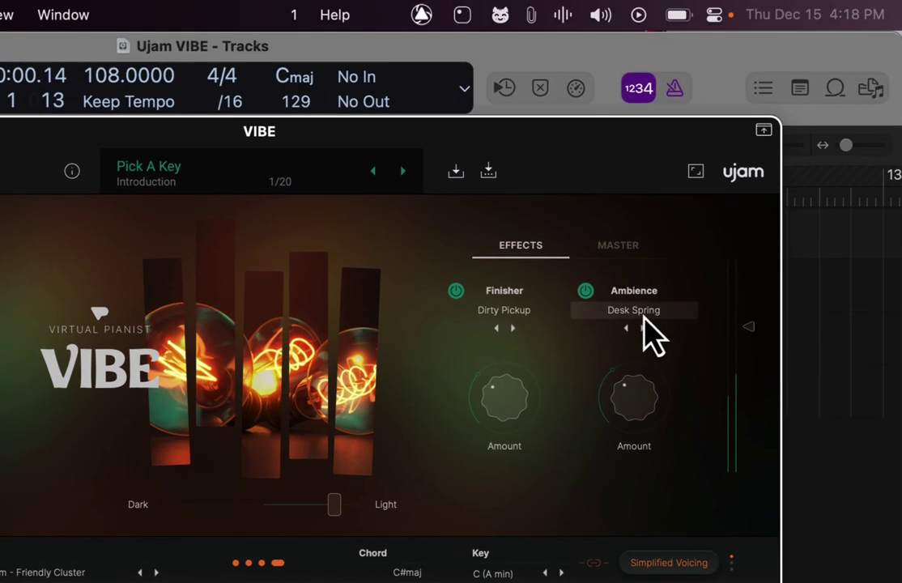
Set the Ambience effect to Singing Singlenotes from the Combinations group and adjust its amount to about 27 %
{"action": "left_click", "coordinate": [636, 245]}
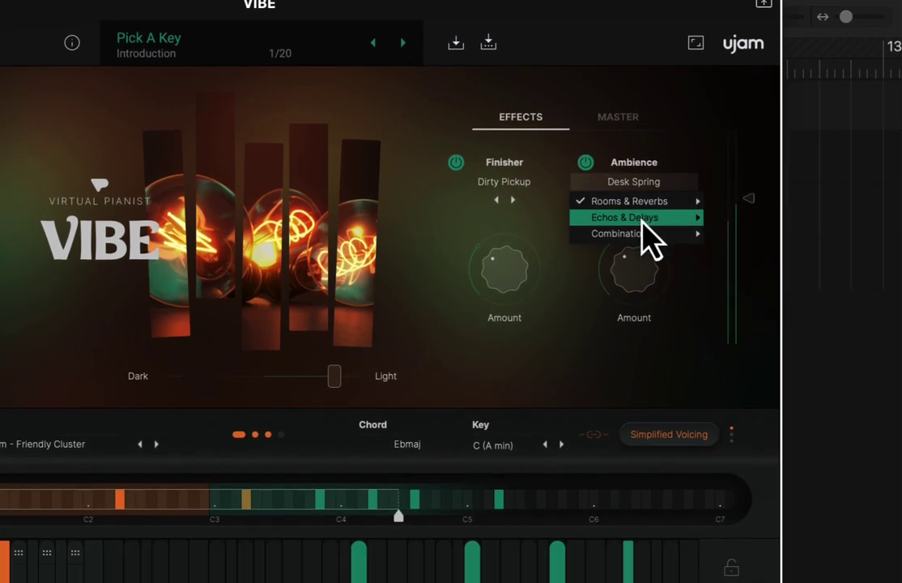
{"action": "mouse_move", "coordinate": [648, 234]}
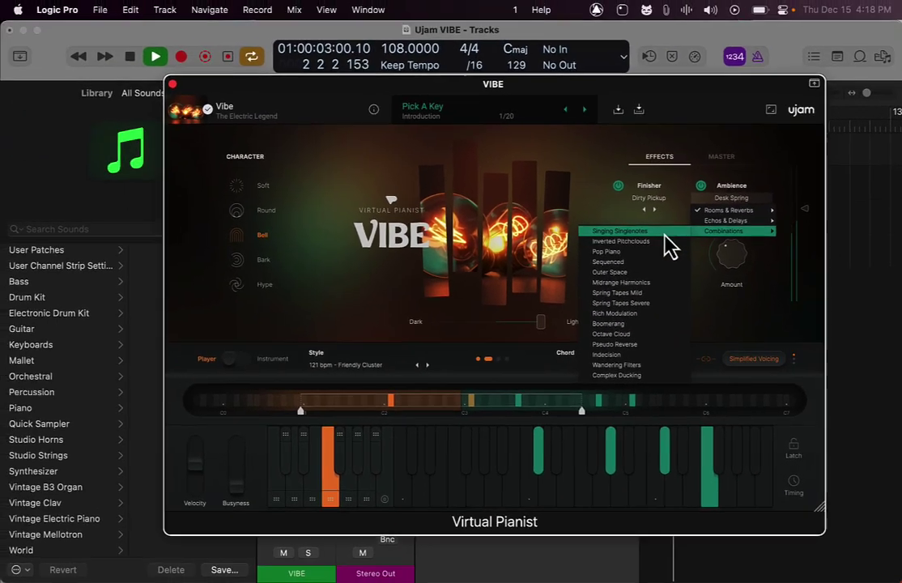
{"action": "left_click", "coordinate": [535, 257]}
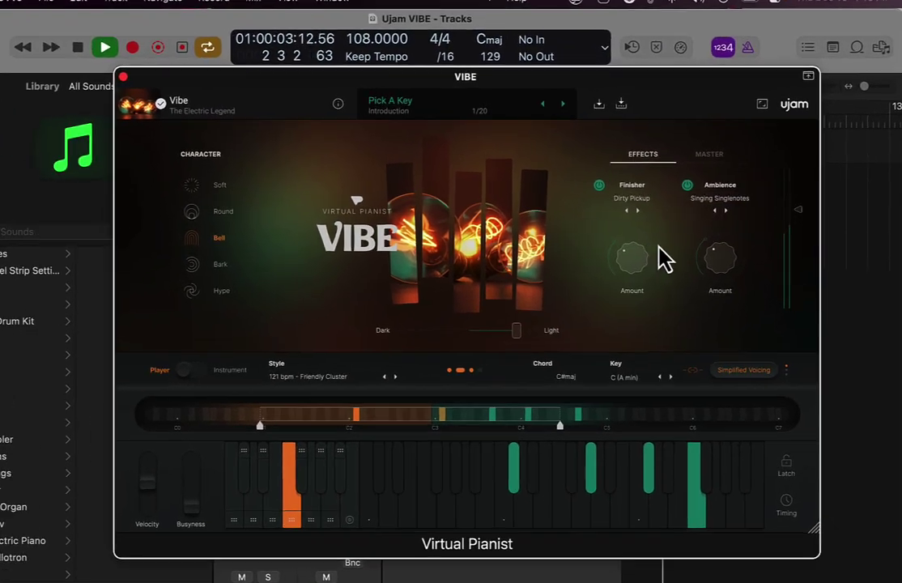
{"action": "mouse_move", "coordinate": [718, 270]}
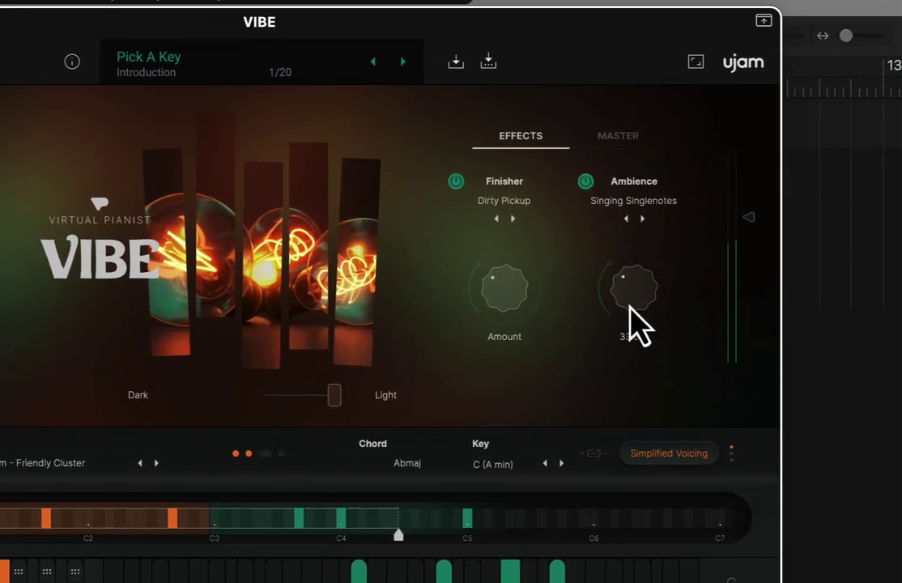
{"action": "scroll", "coordinate": [633, 316], "scroll_direction": "up", "scroll_amount": 2}
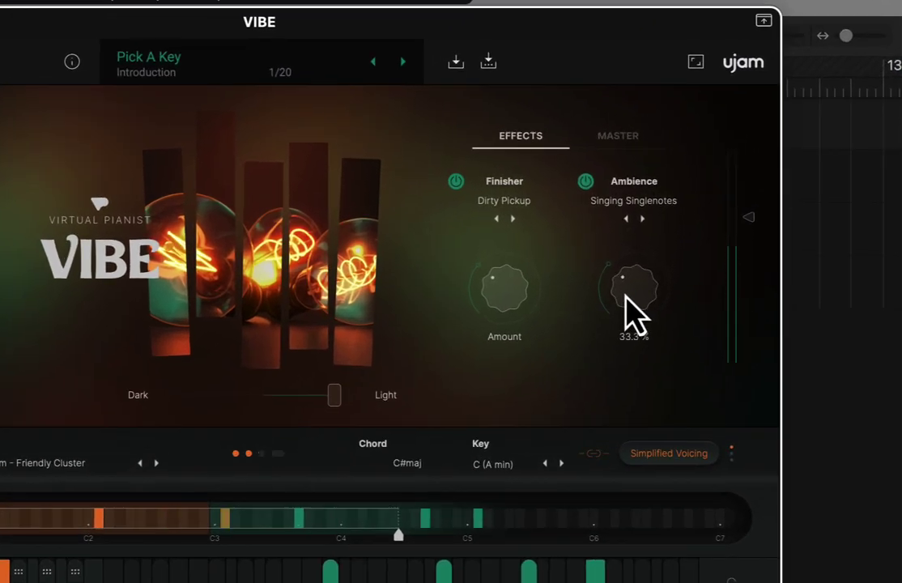
{"action": "scroll", "coordinate": [633, 317], "scroll_direction": "up", "scroll_amount": 1}
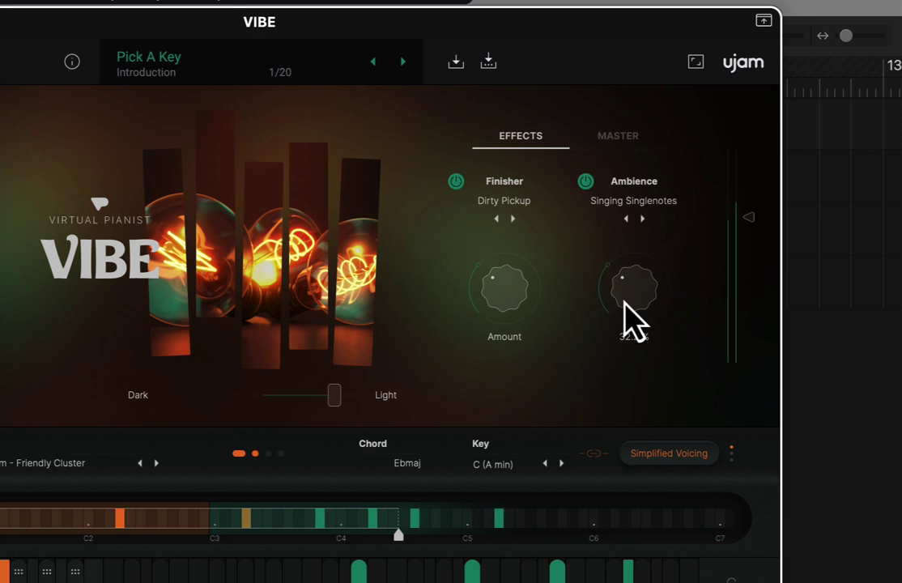
{"action": "scroll", "coordinate": [624, 302], "scroll_direction": "down", "scroll_amount": 1}
{"action": "mouse_move", "coordinate": [634, 322]}
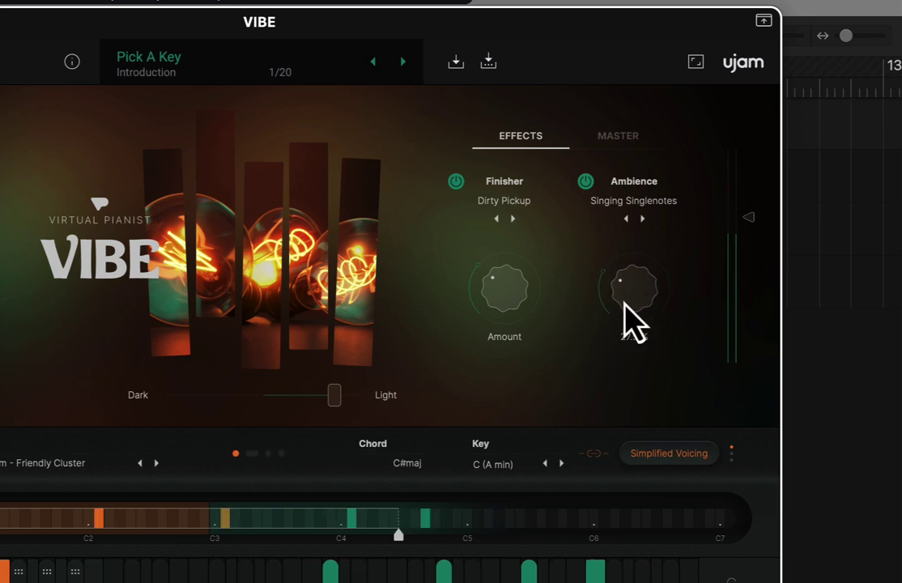
Lower the Ambience amount, advance the Ambience effect to Sequenced, and switch the playing phrase to the A key
{"action": "scroll", "coordinate": [625, 307], "scroll_direction": "down", "scroll_amount": 1}
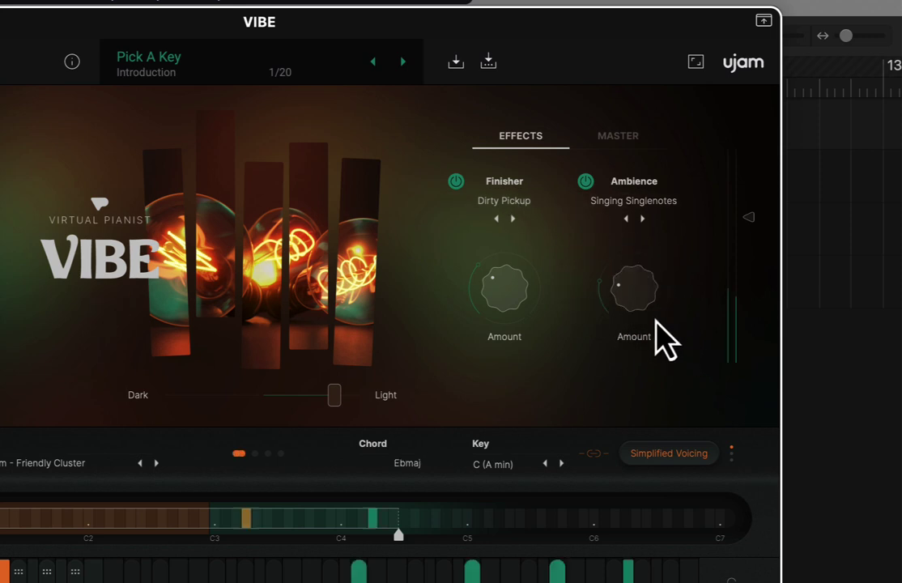
{"action": "left_click_drag", "start_coordinate": [639, 299], "coordinate": [614, 305]}
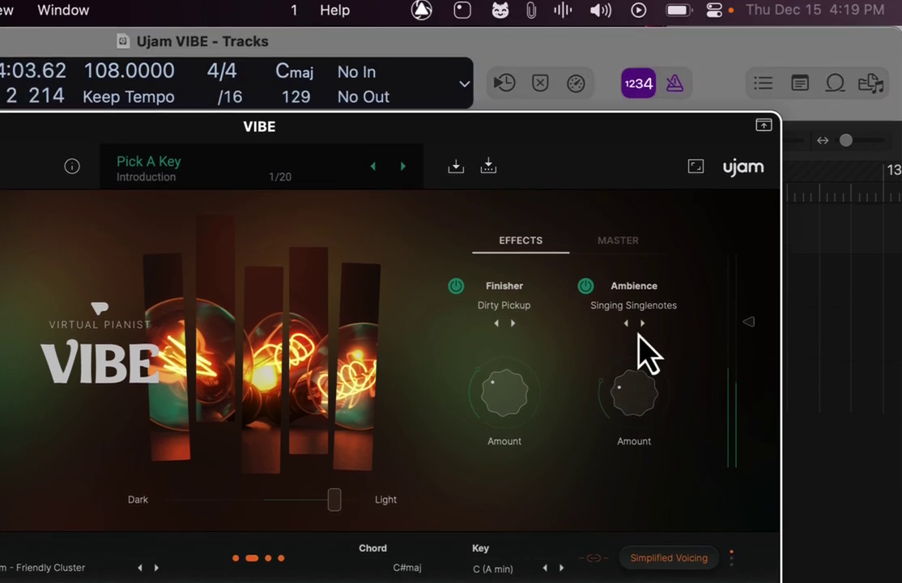
{"action": "left_click", "coordinate": [642, 219]}
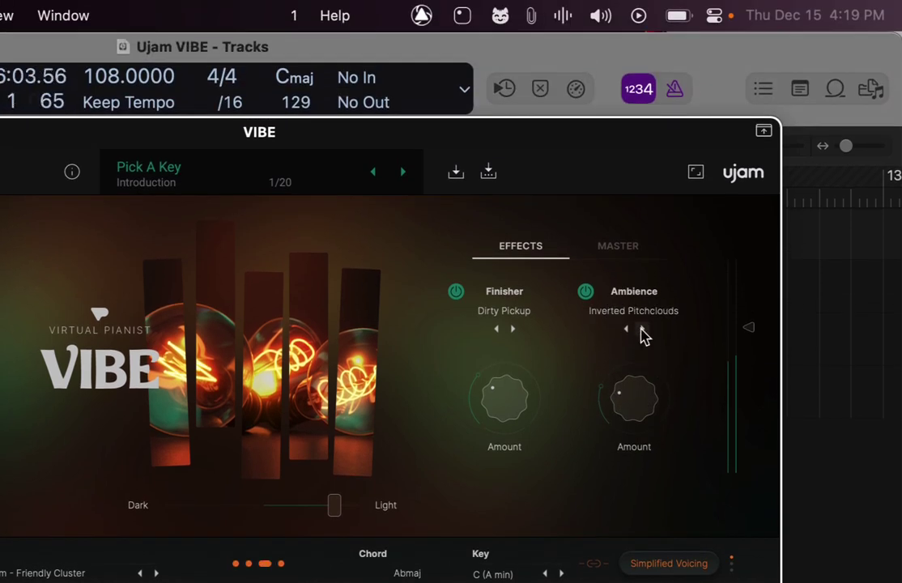
{"action": "left_click", "coordinate": [642, 330]}
{"action": "left_click", "coordinate": [642, 330]}
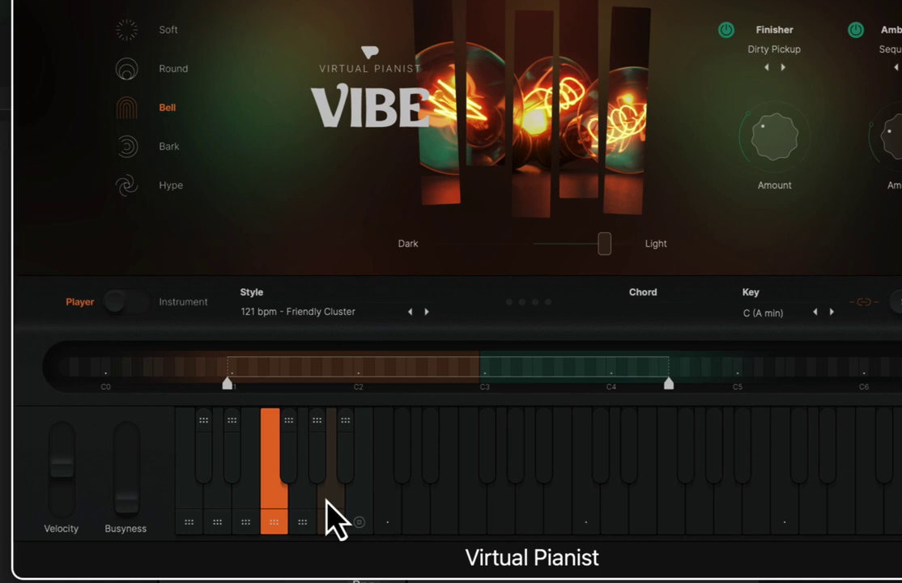
{"action": "left_click", "coordinate": [329, 506]}
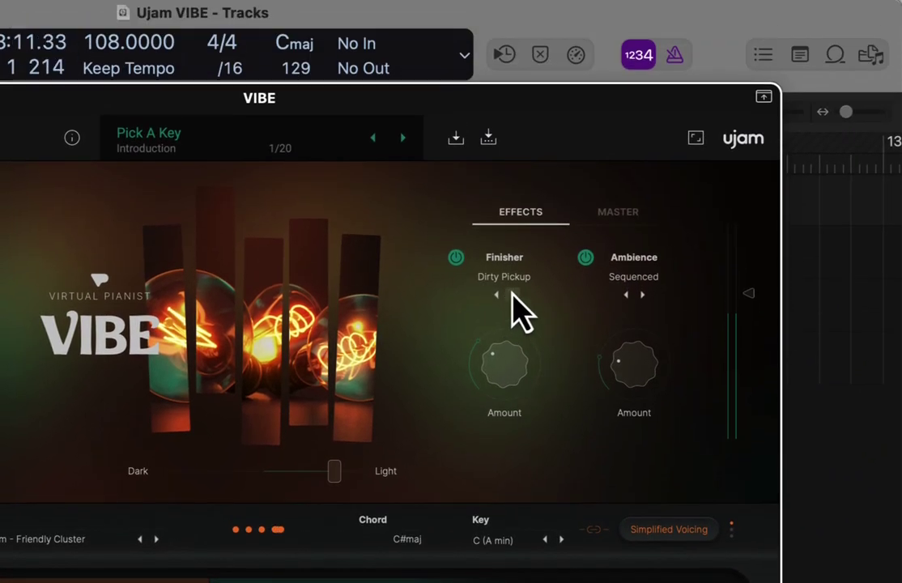
Try the Color finishers from Brighter Please through Modern Comp and Non Modern Comp, and then Rotary
{"action": "left_click", "coordinate": [507, 207]}
{"action": "mouse_move", "coordinate": [518, 222]}
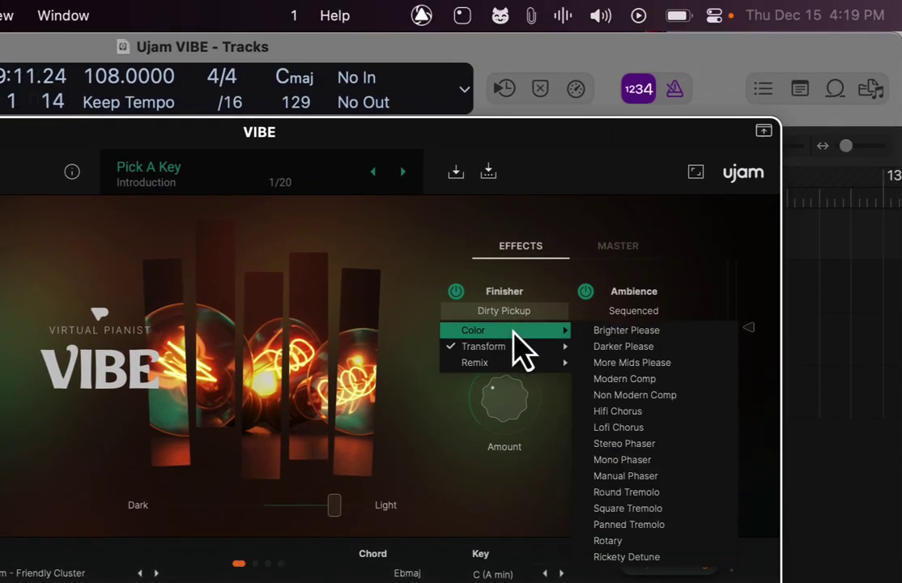
{"action": "left_click", "coordinate": [622, 331]}
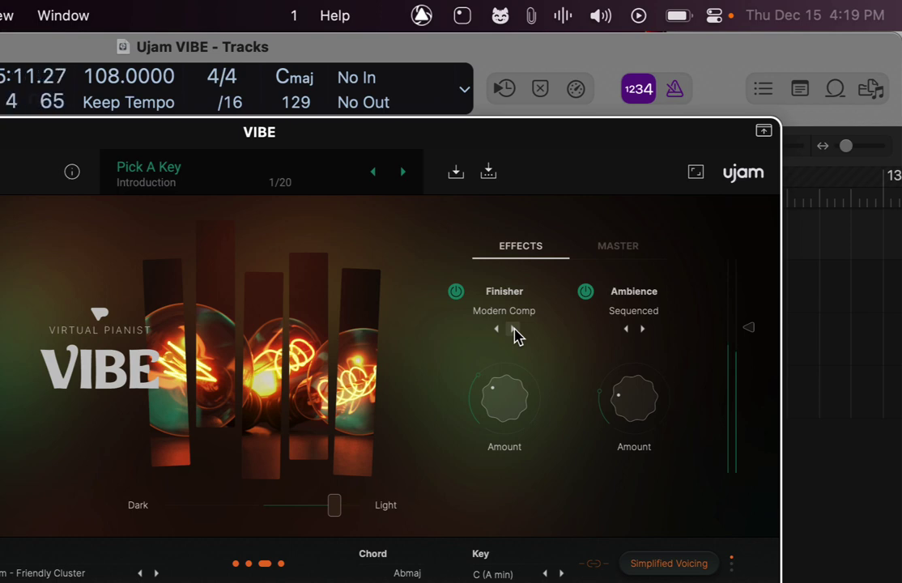
{"action": "left_click", "coordinate": [520, 320]}
{"action": "mouse_move", "coordinate": [527, 330]}
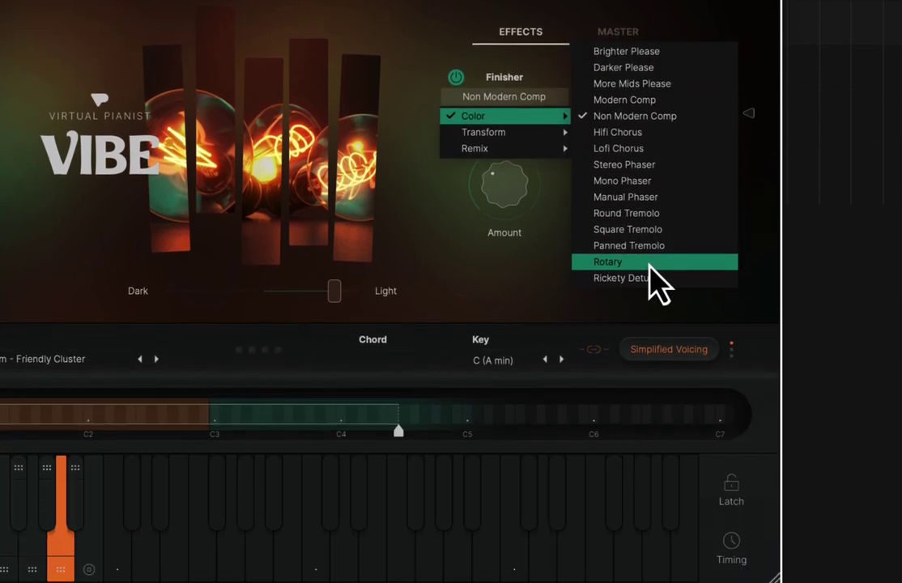
{"action": "left_click", "coordinate": [648, 413]}
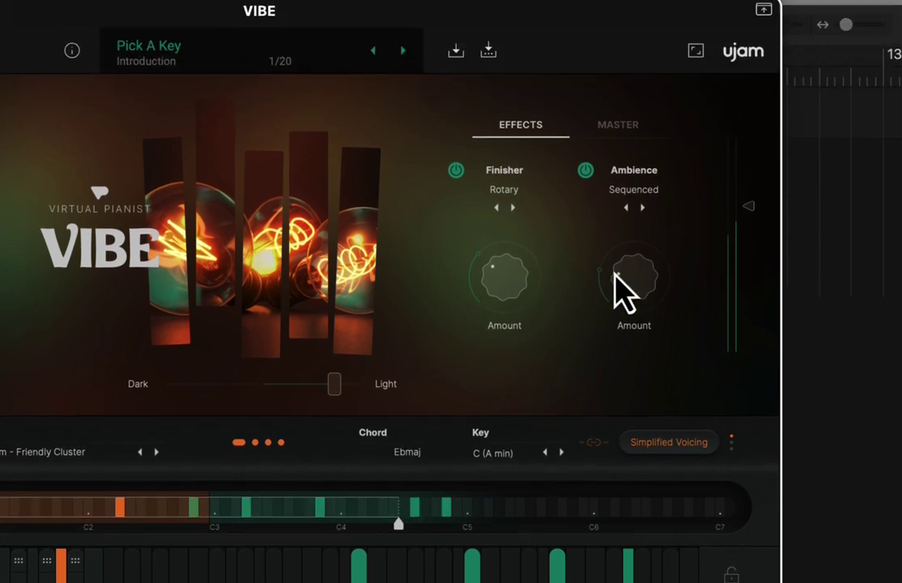
Switch the Ambience effect off and back on to compare the sound
{"action": "mouse_move", "coordinate": [617, 191]}
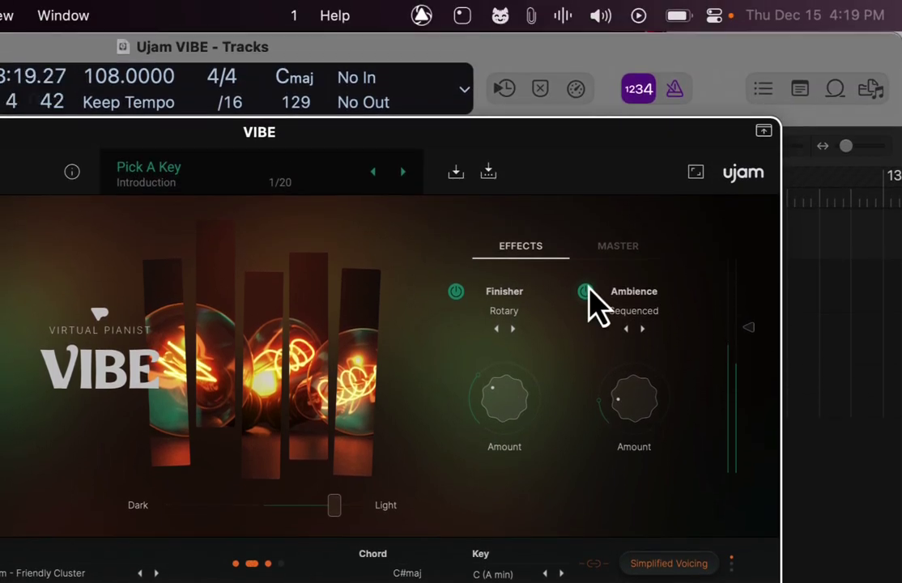
{"action": "left_click", "coordinate": [587, 184]}
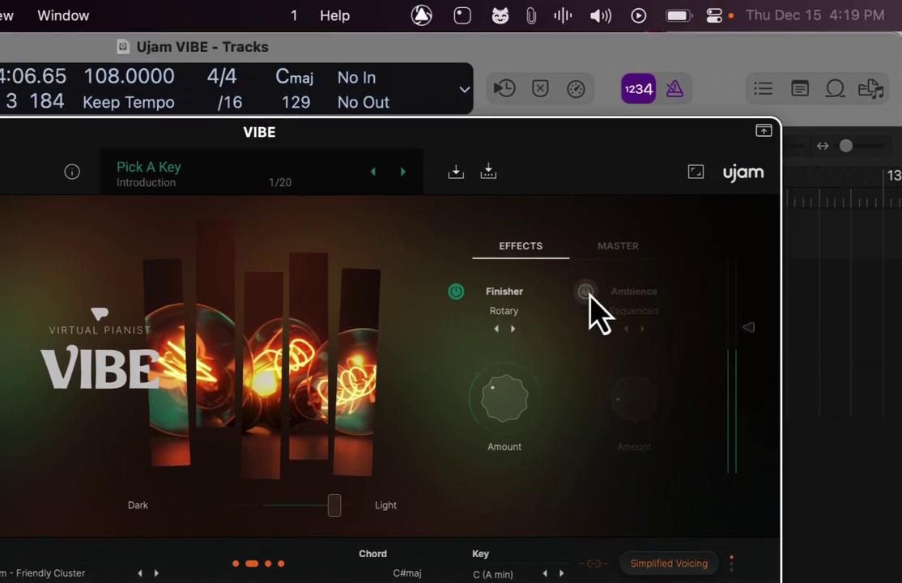
{"action": "left_click", "coordinate": [586, 292]}
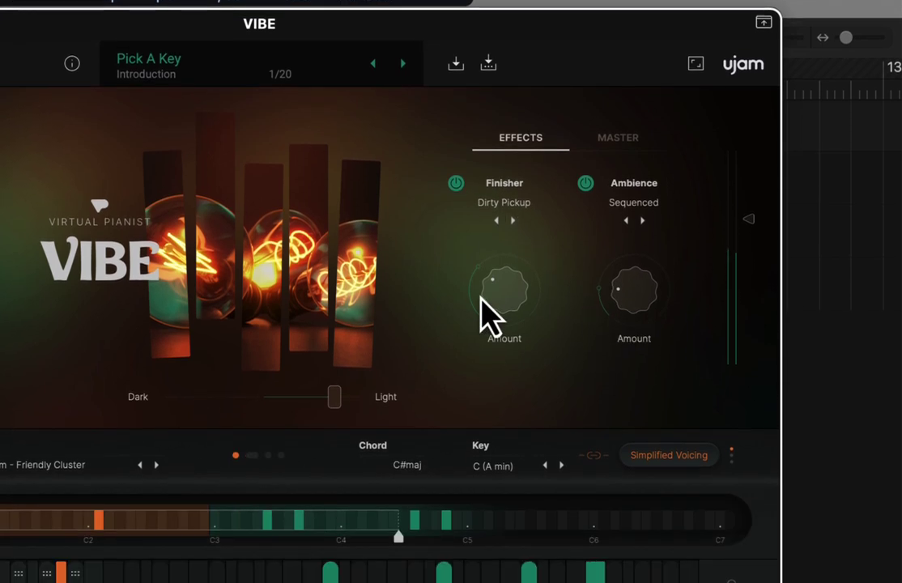
Lower the Dirty Pickup finisher amount and sweep the Dark/Light slider to the centre and partway back toward Light
{"action": "left_click_drag", "start_coordinate": [483, 385], "coordinate": [502, 402]}
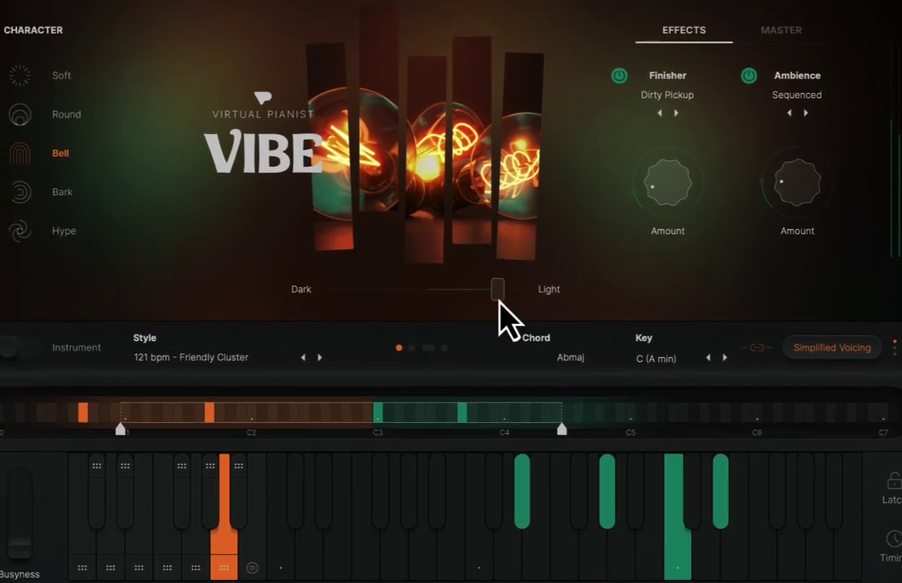
{"action": "left_click_drag", "start_coordinate": [332, 409], "coordinate": [266, 407]}
{"action": "left_click_drag", "start_coordinate": [438, 295], "coordinate": [489, 303]}
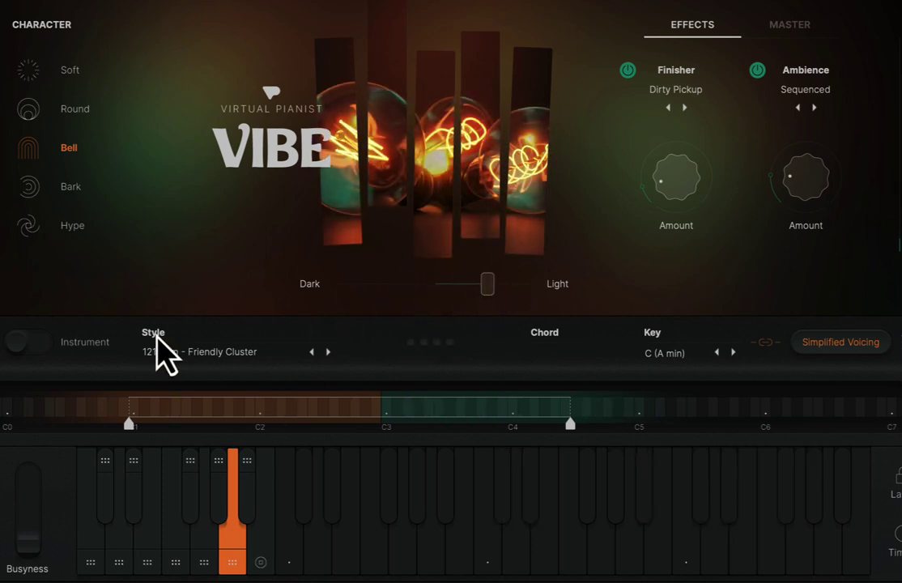
Audition the Basic styles 68 bpm - No More Love and 75 bpm - Cutie Pop, playing the F-key phrase and Fill 3
{"action": "left_click", "coordinate": [272, 361]}
{"action": "mouse_move", "coordinate": [267, 375]}
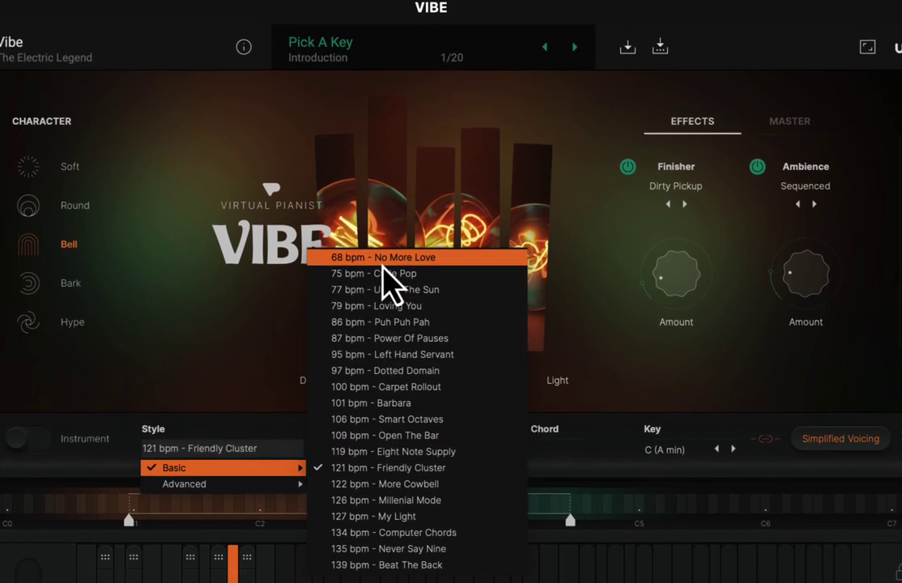
{"action": "left_click", "coordinate": [385, 162]}
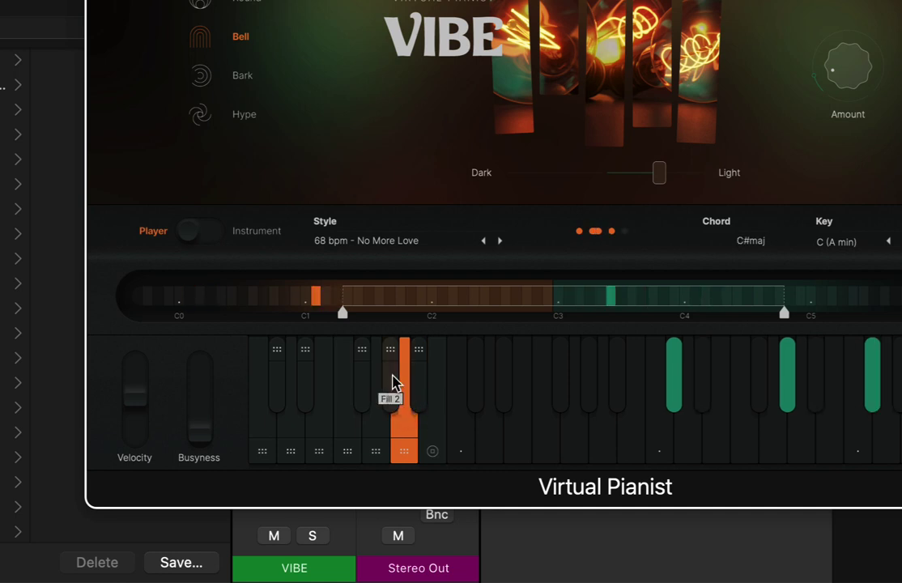
{"action": "left_click", "coordinate": [502, 242]}
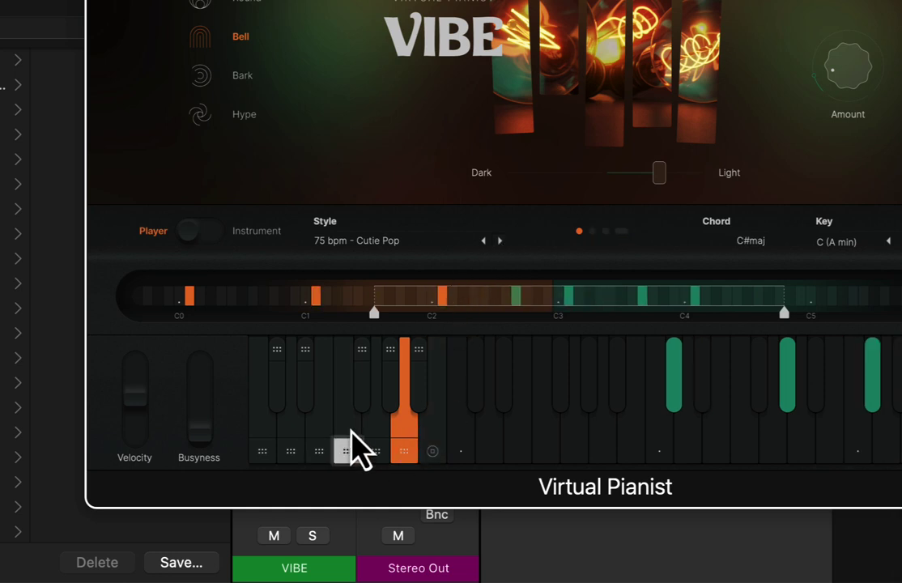
{"action": "left_click", "coordinate": [351, 429]}
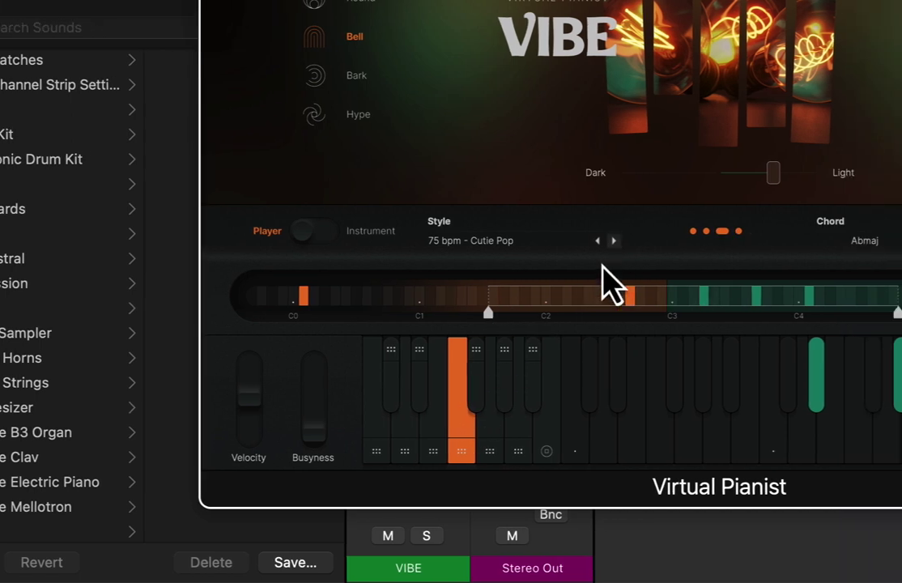
{"action": "left_click", "coordinate": [533, 380]}
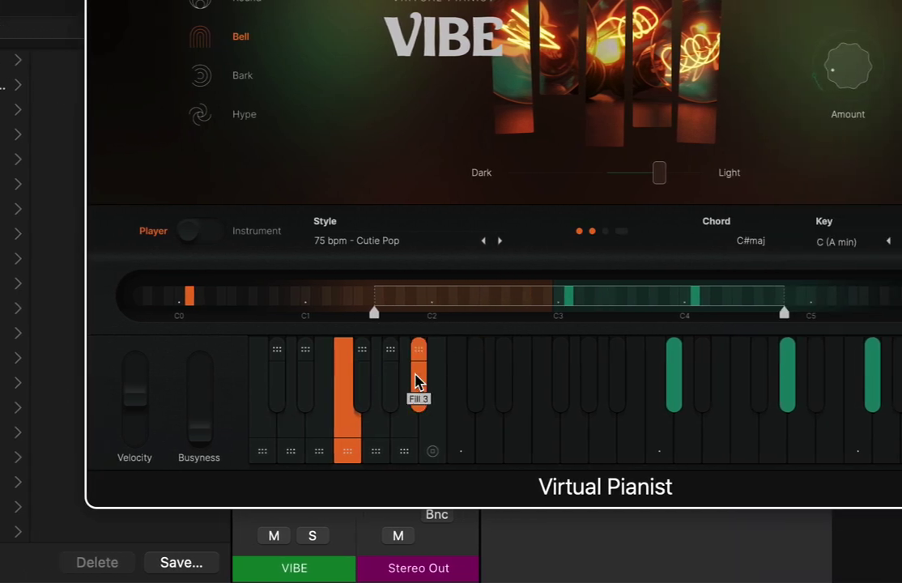
Audition the 77 bpm - Under The Sun style with the A-key phrase, Fill 1 and phrase intensities 1 to 3
{"action": "left_click", "coordinate": [500, 240]}
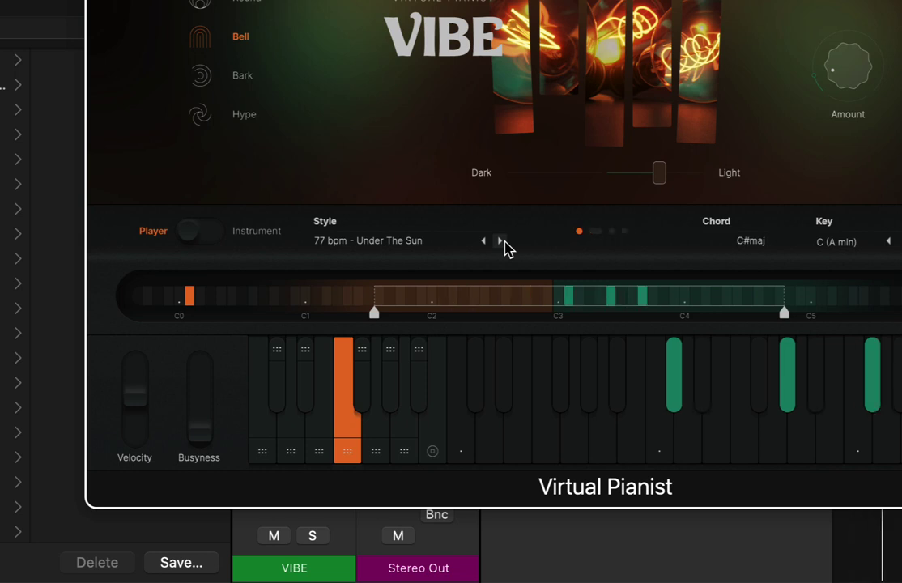
{"action": "left_click", "coordinate": [403, 422]}
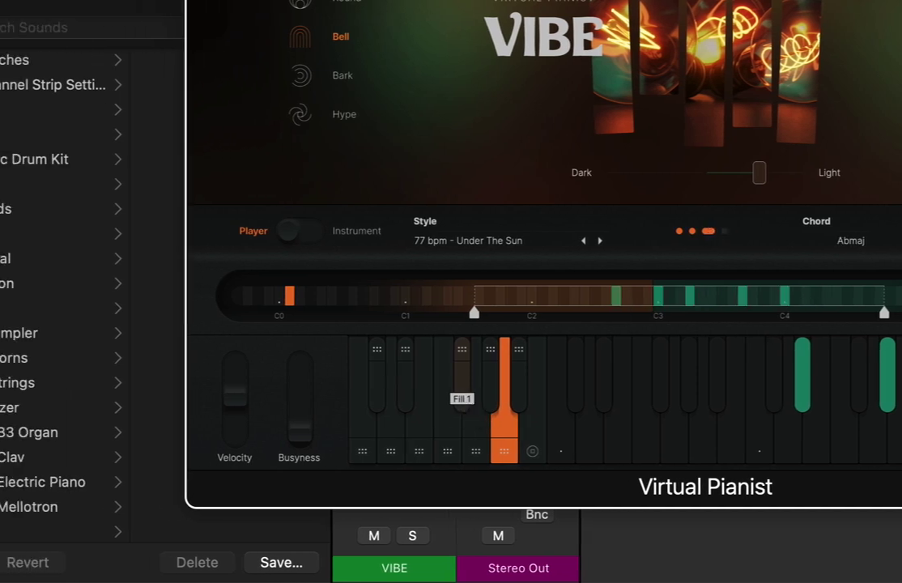
{"action": "left_click", "coordinate": [464, 389]}
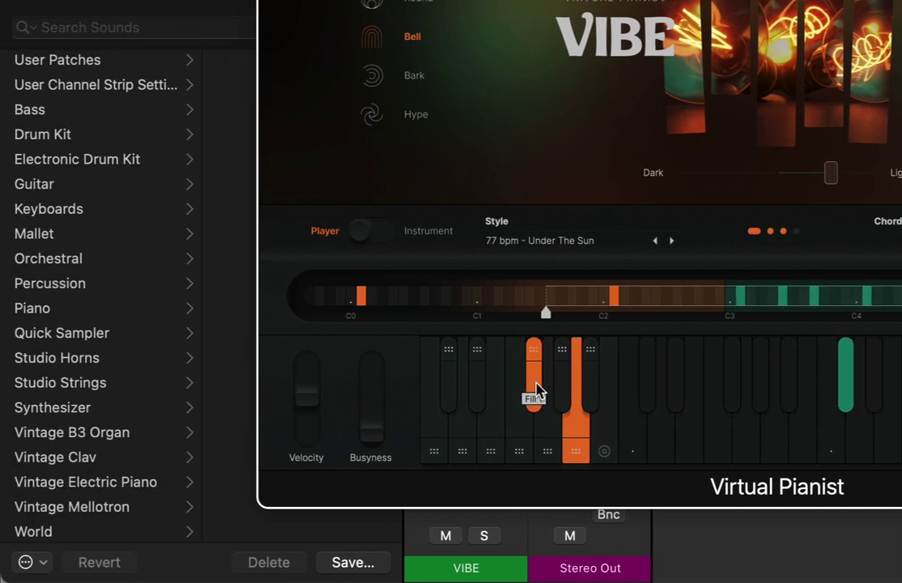
{"action": "left_click", "coordinate": [441, 447]}
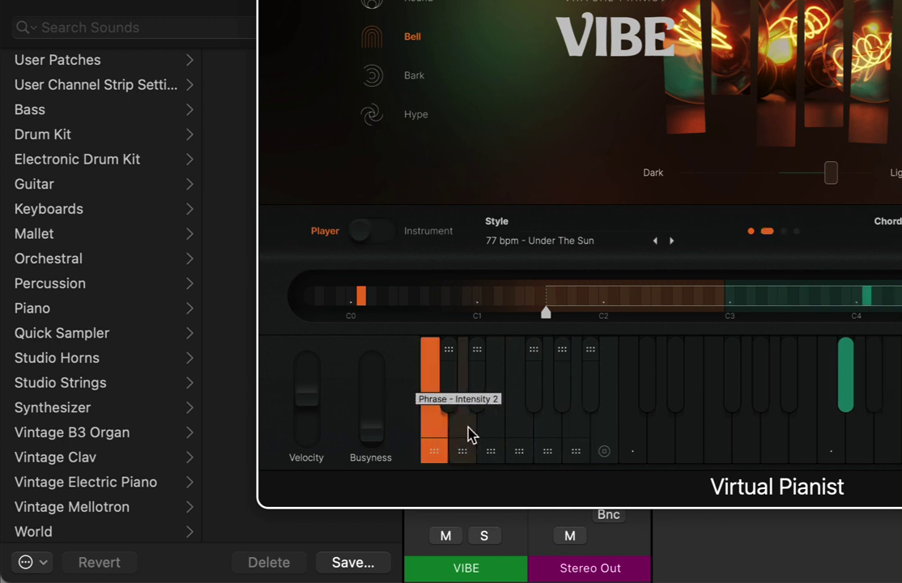
{"action": "left_click", "coordinate": [468, 430]}
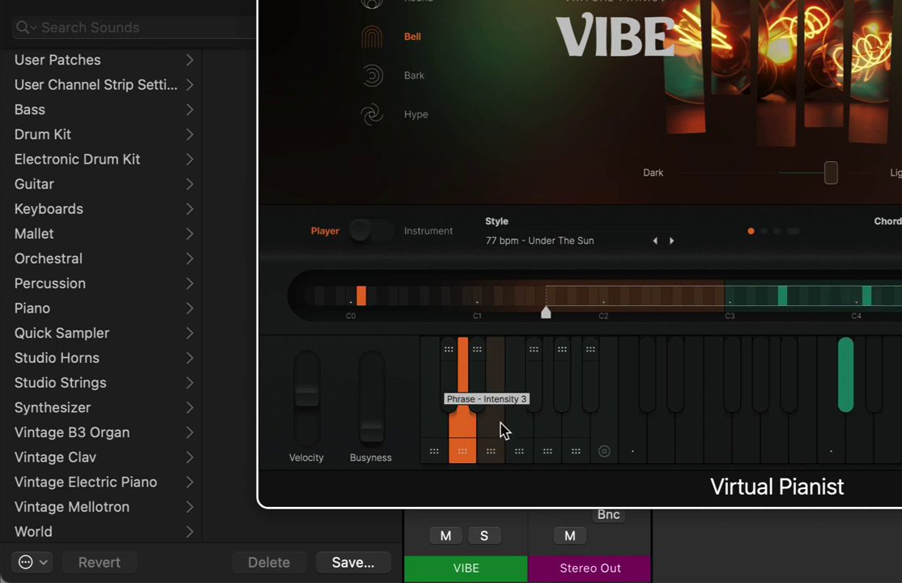
{"action": "left_click", "coordinate": [501, 429]}
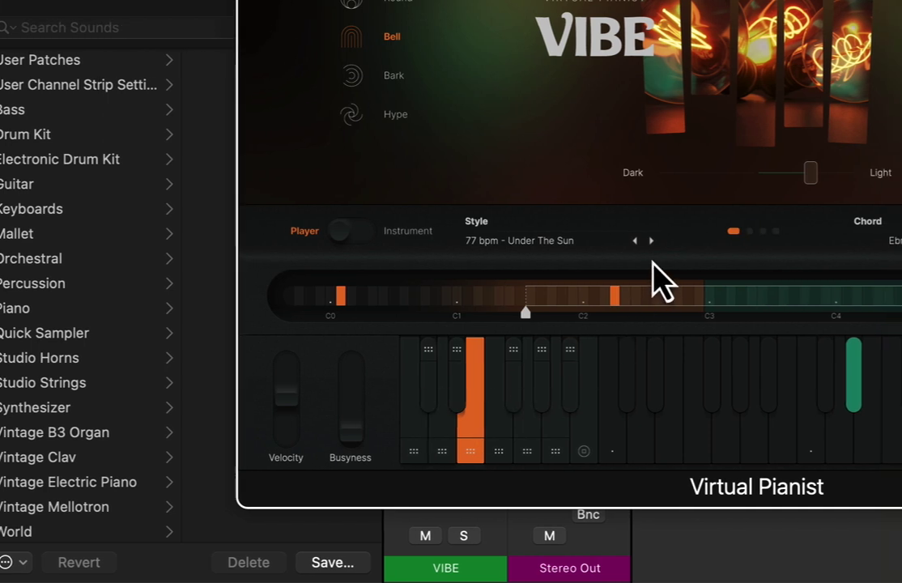
Audition the Basic styles from 79 bpm - Loving You up to 101 bpm - Barbara, switching the phrase to the A key
{"action": "left_click", "coordinate": [671, 242]}
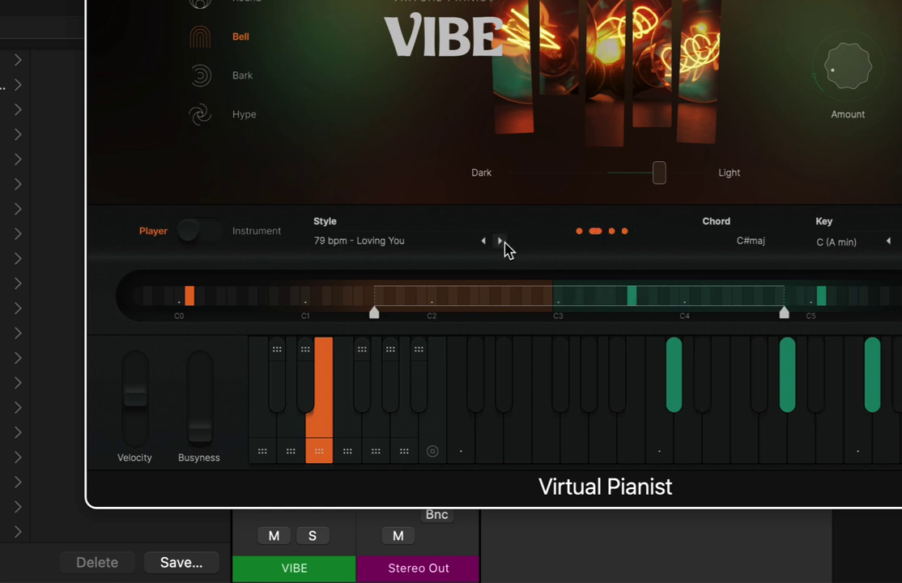
{"action": "left_click", "coordinate": [502, 242]}
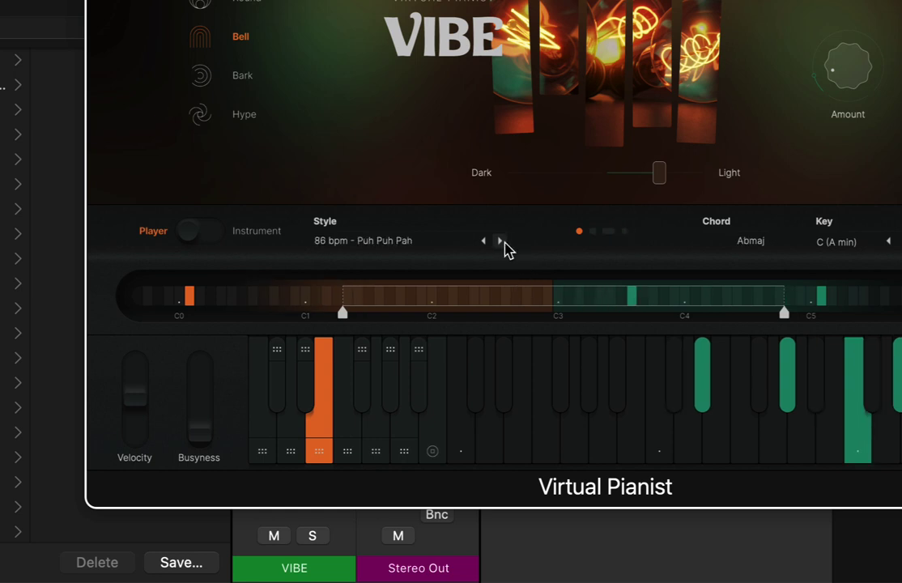
{"action": "left_click", "coordinate": [409, 422]}
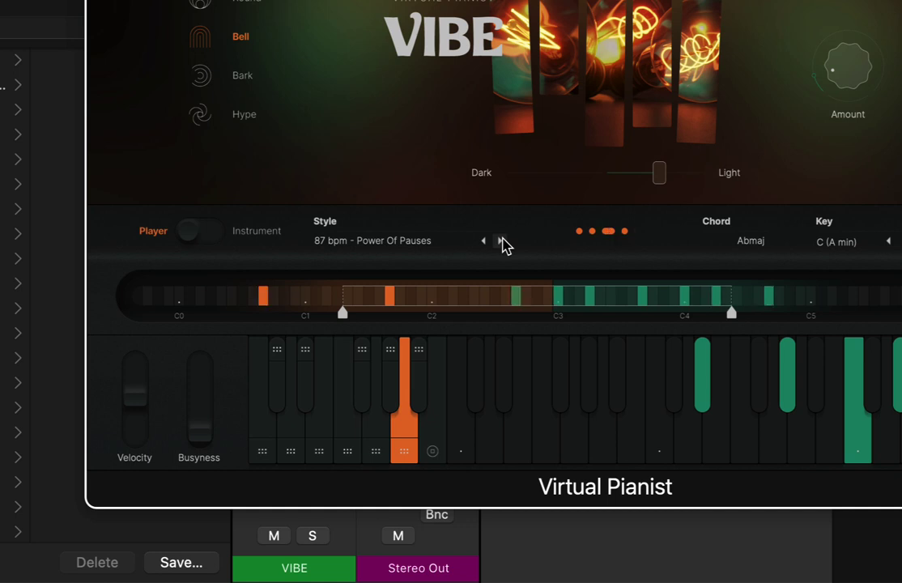
{"action": "left_click", "coordinate": [502, 242]}
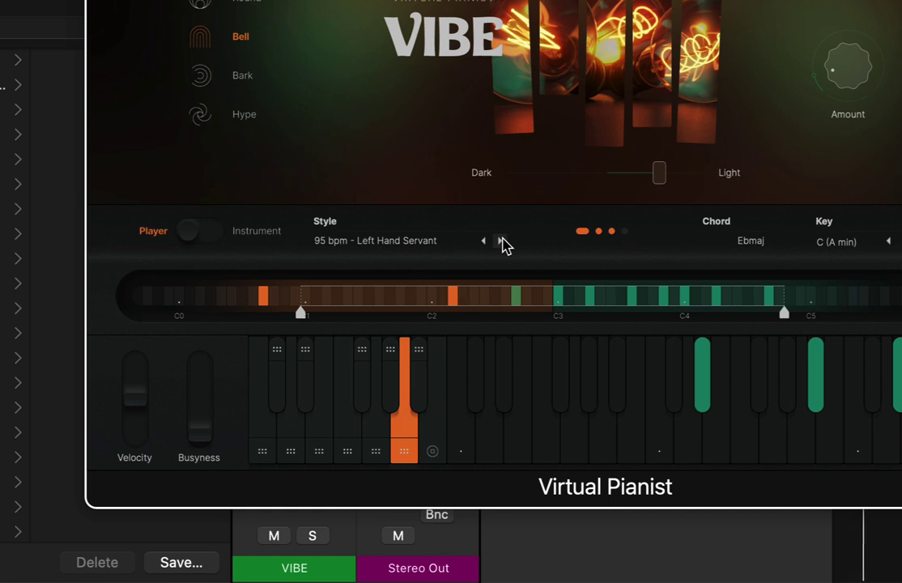
{"action": "left_click", "coordinate": [501, 241]}
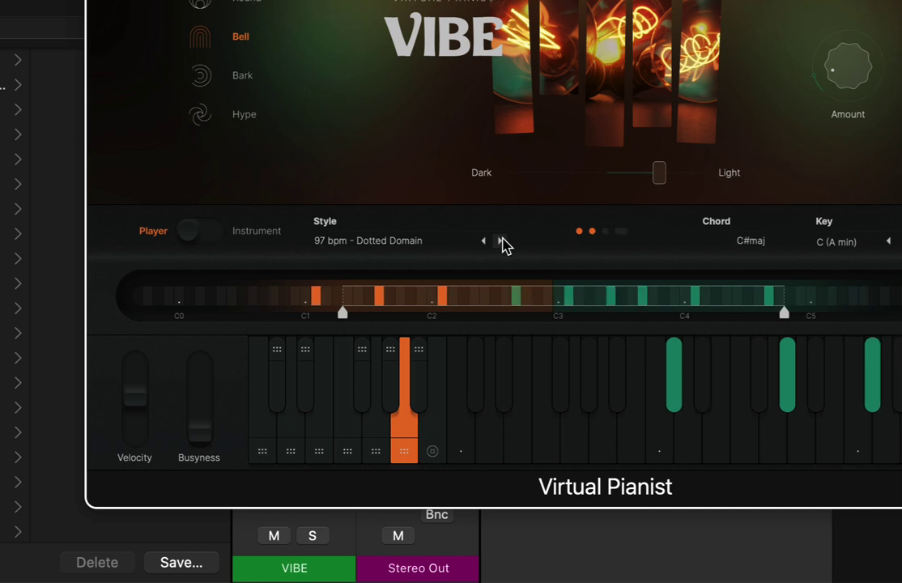
{"action": "left_click", "coordinate": [501, 241]}
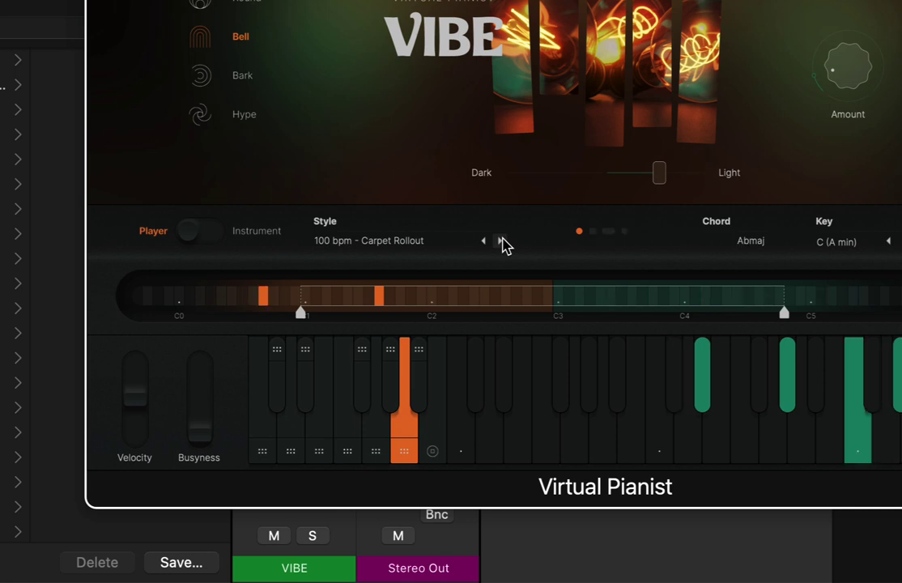
{"action": "left_click", "coordinate": [501, 240]}
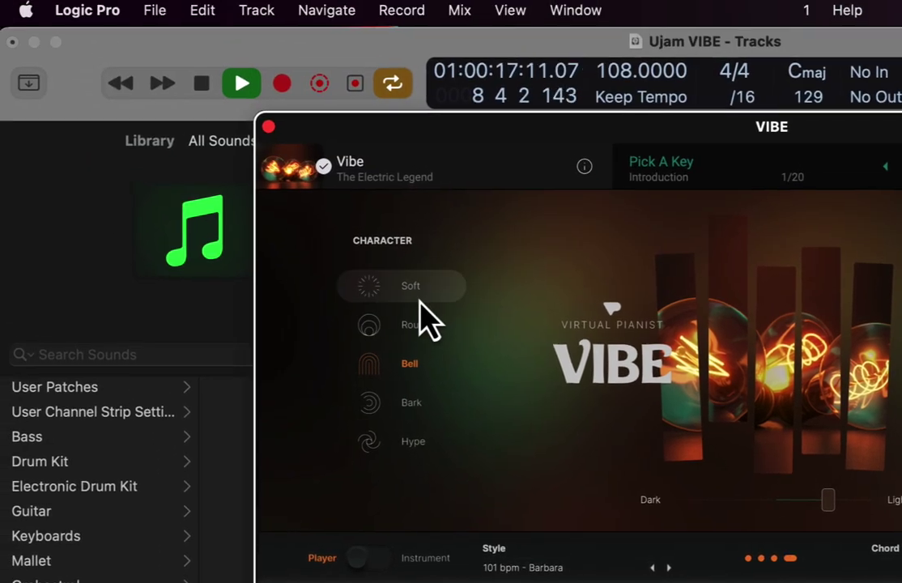
Try the Soft, Round and Bark characters, set the character to Hype, and change the style to 106 bpm - Smart Octaves
{"action": "left_click", "coordinate": [419, 299]}
{"action": "left_click", "coordinate": [434, 332]}
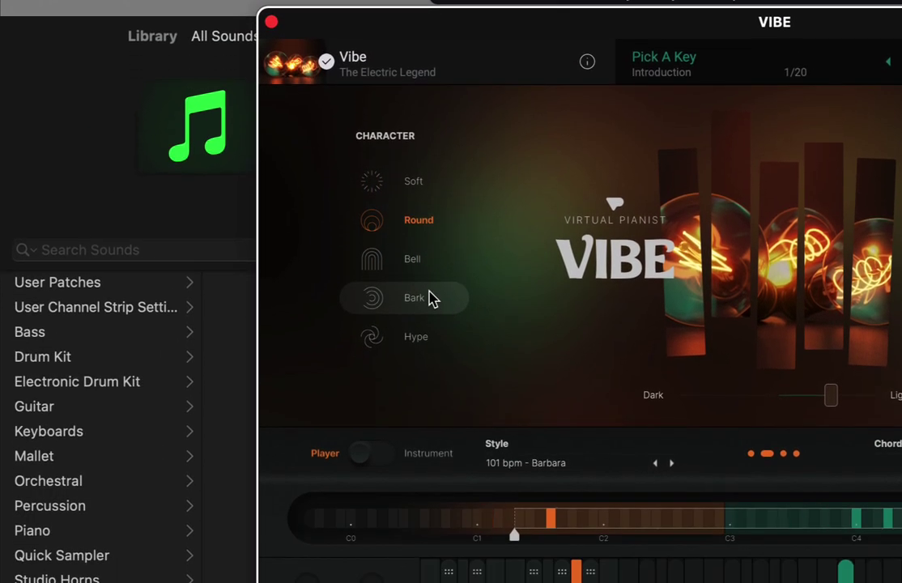
{"action": "left_click", "coordinate": [431, 407]}
{"action": "left_click", "coordinate": [429, 338]}
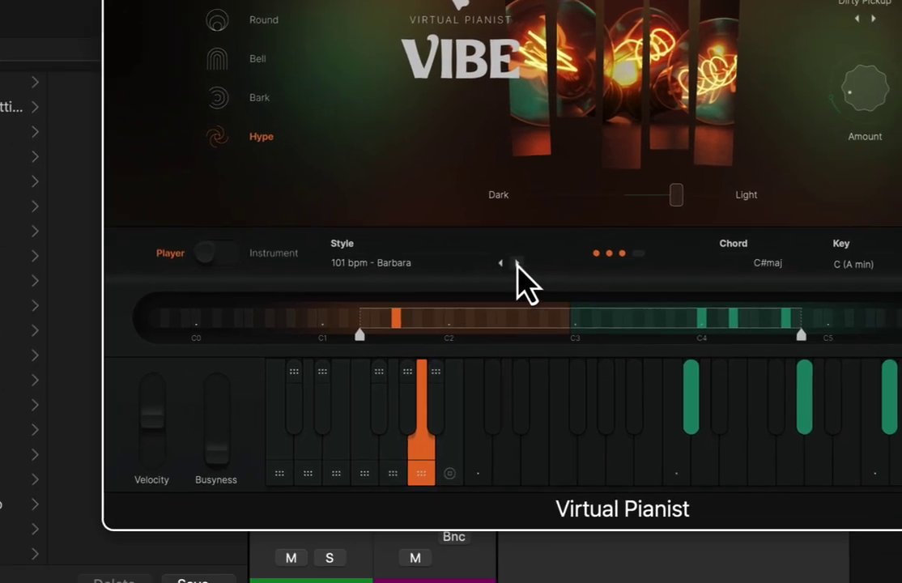
{"action": "left_click", "coordinate": [672, 462]}
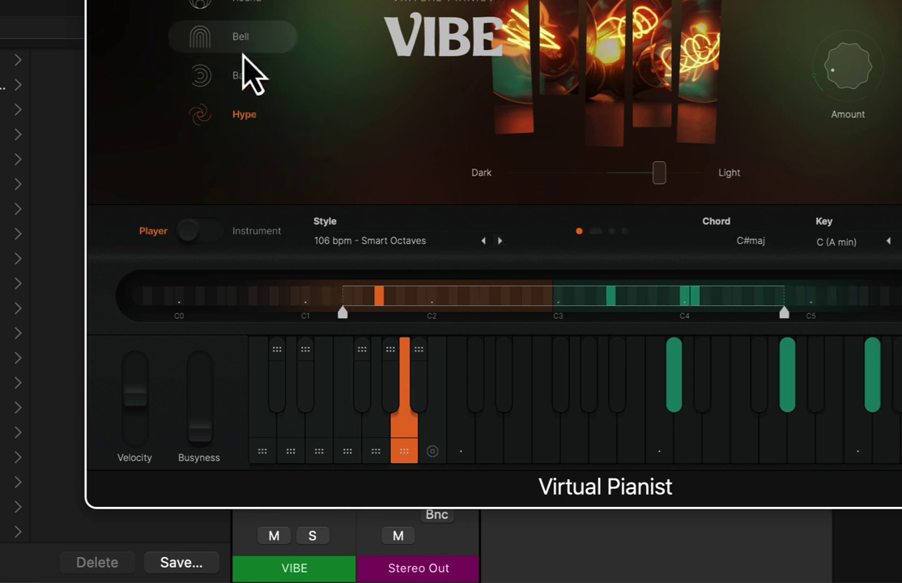
Change the style to 109 bpm - Open The Bar and the Finisher effect to Rumble Mechanics
{"action": "left_click", "coordinate": [501, 243]}
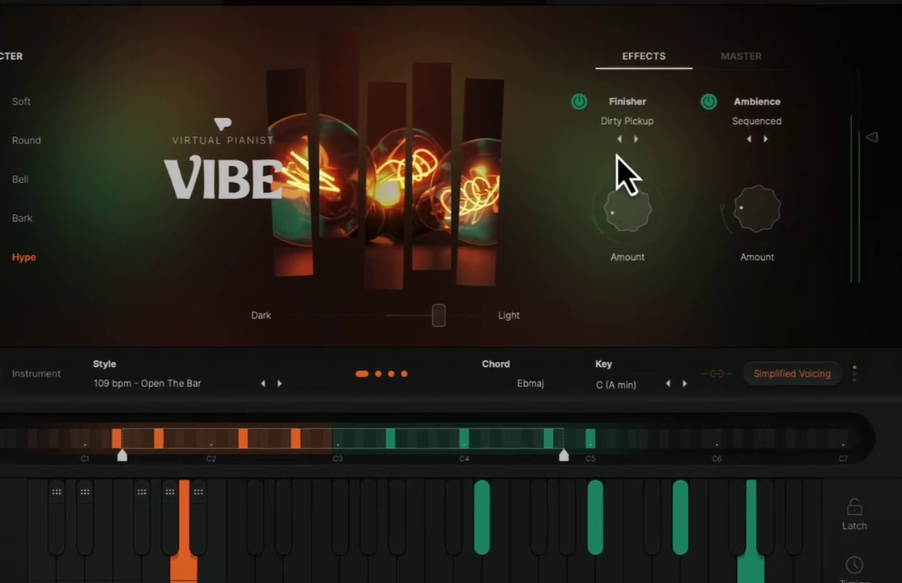
{"action": "scroll", "coordinate": [848, 78], "scroll_direction": "up", "scroll_amount": 2}
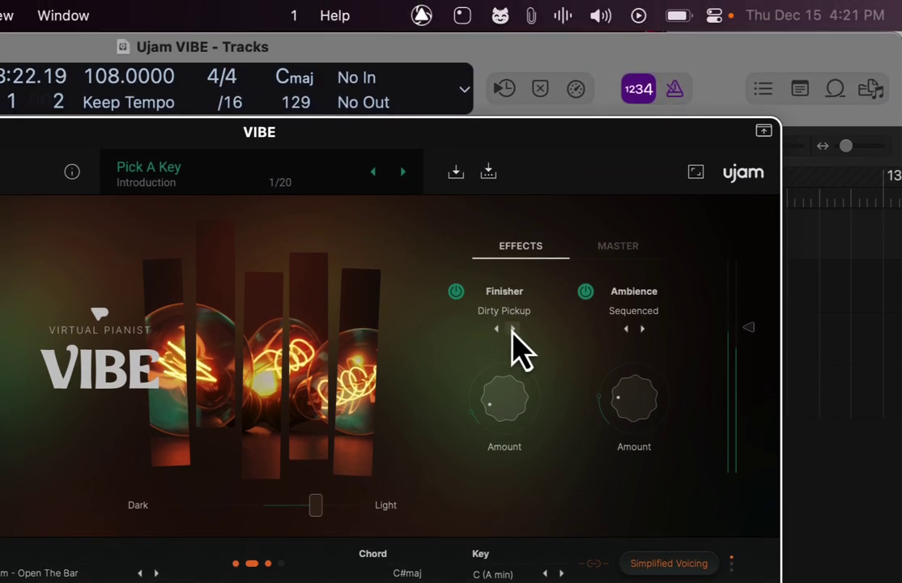
{"action": "left_click", "coordinate": [513, 283]}
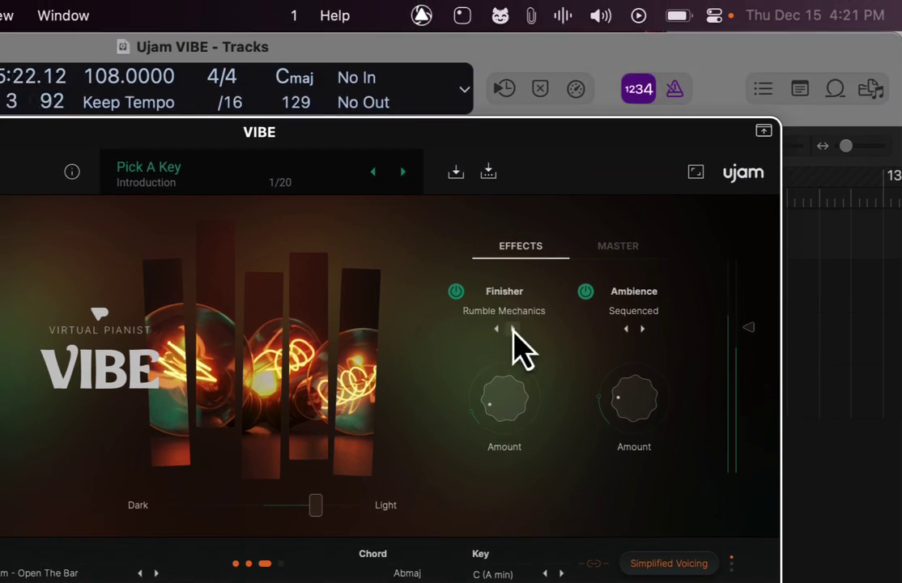
Try the Outer Space ambience and change the Ambience effect to Midrange Harmonics
{"action": "left_click", "coordinate": [641, 328]}
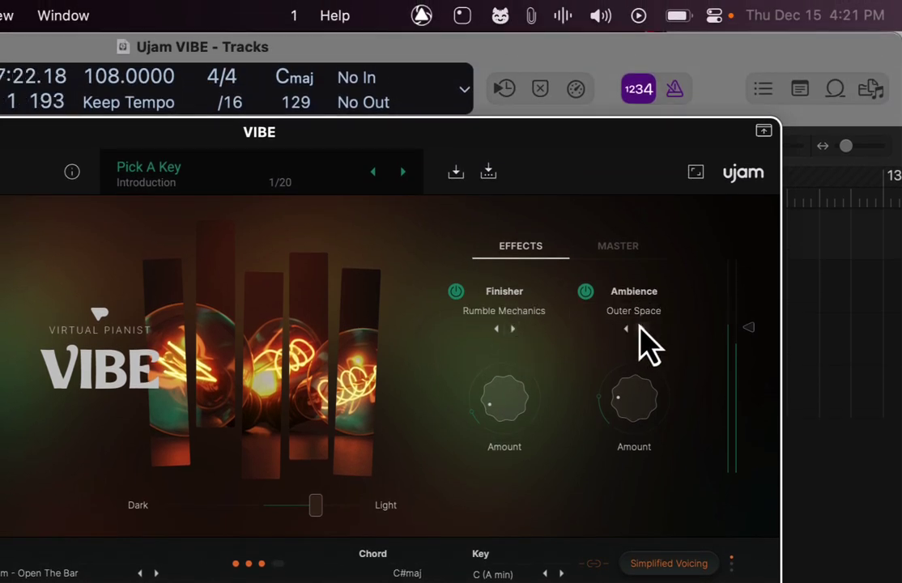
{"action": "left_click", "coordinate": [640, 325]}
{"action": "mouse_move", "coordinate": [645, 328]}
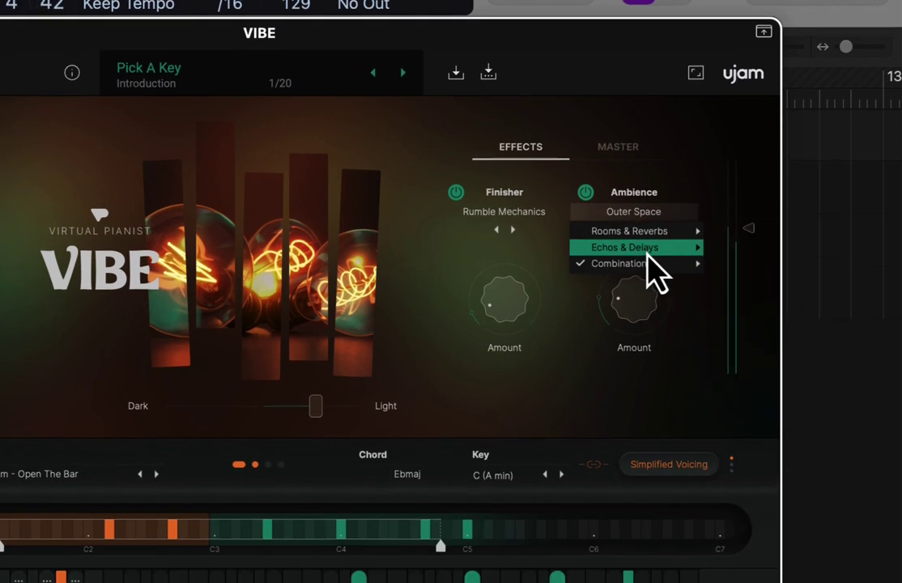
{"action": "mouse_move", "coordinate": [648, 253]}
{"action": "left_click", "coordinate": [544, 269]}
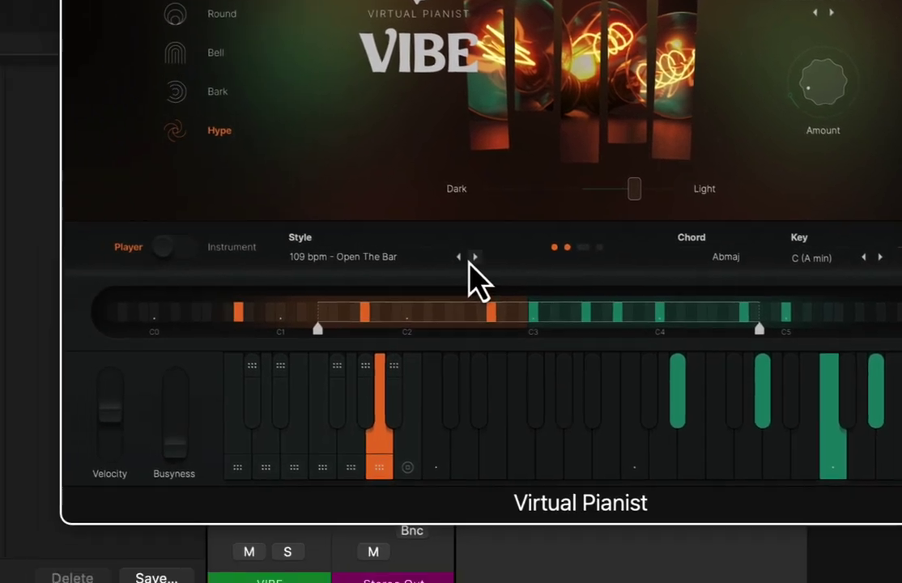
Set the style to 119 bpm - Eight Note Supply with the Bell character, and raise the Ambience and Finisher amounts
{"action": "left_click", "coordinate": [156, 463]}
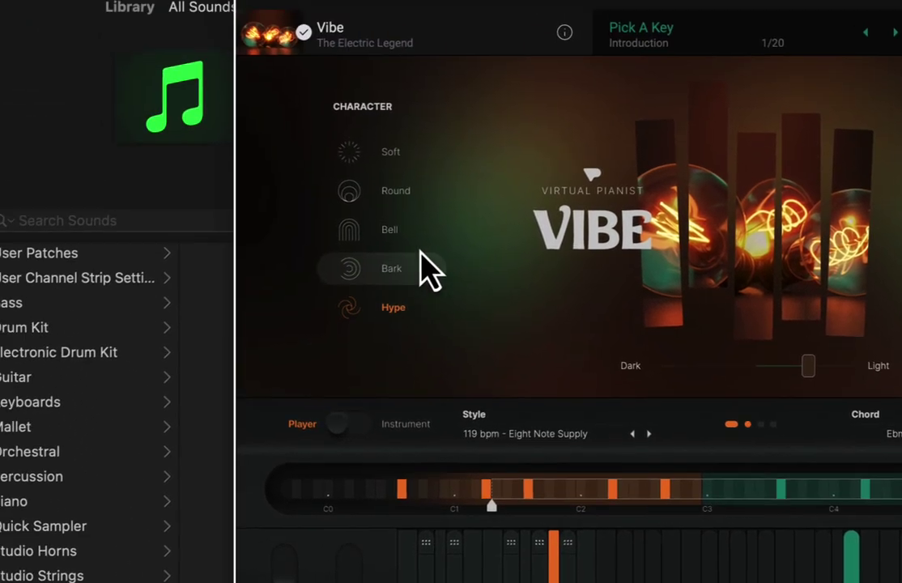
{"action": "left_click", "coordinate": [241, 36]}
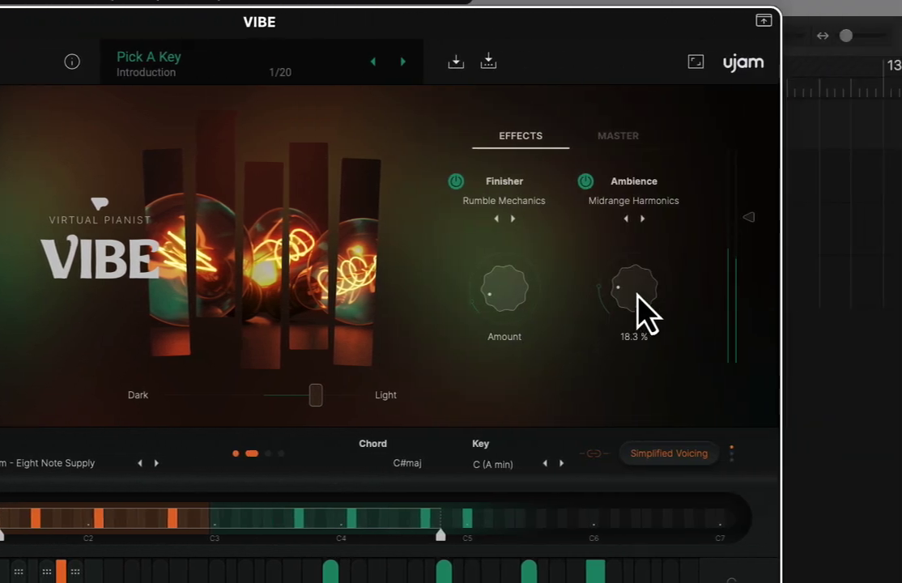
{"action": "left_click_drag", "start_coordinate": [638, 297], "coordinate": [636, 250]}
{"action": "mouse_move", "coordinate": [506, 287]}
{"action": "left_click_drag", "start_coordinate": [506, 287], "coordinate": [520, 288]}
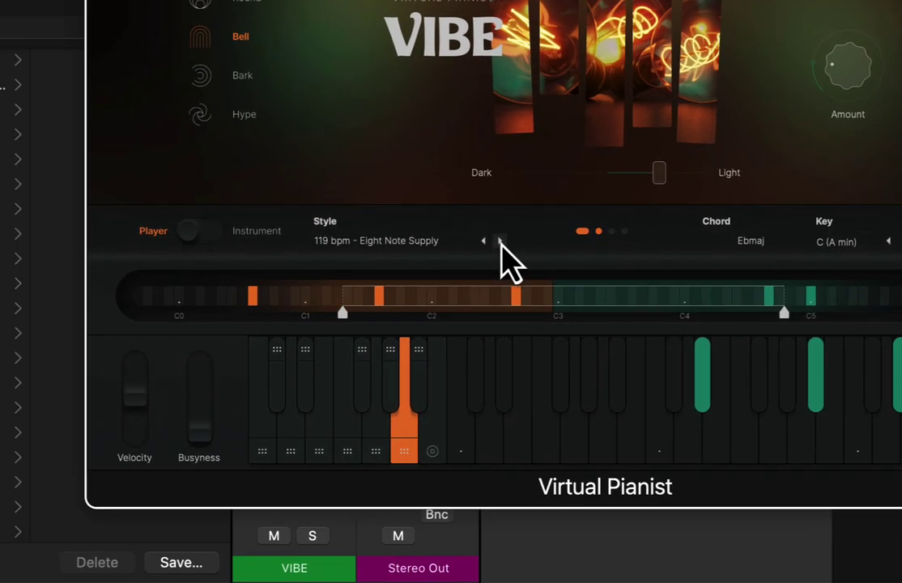
Audition the Basic styles 121 bpm - Friendly Cluster and 122 bpm - More Cowbell, and stop playback
{"action": "left_click", "coordinate": [502, 241]}
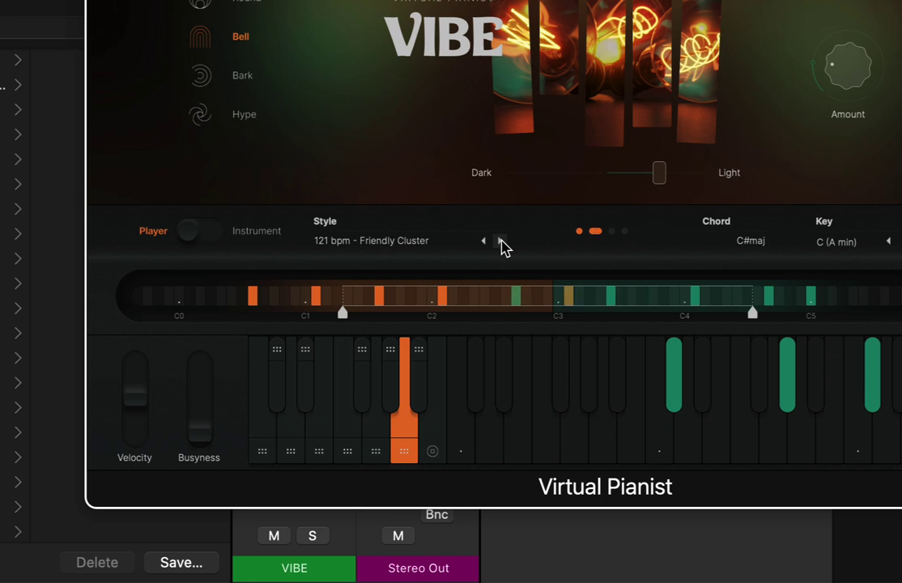
{"action": "left_click", "coordinate": [501, 241]}
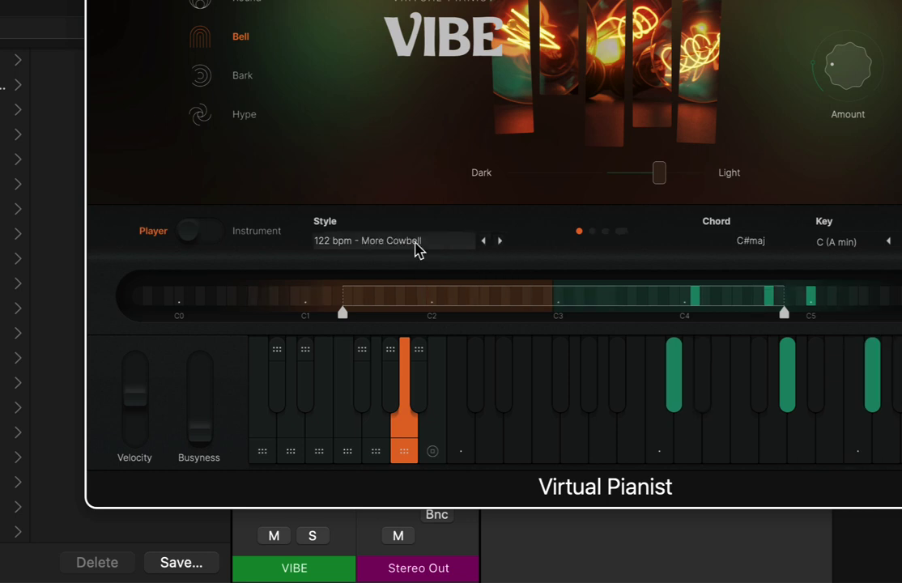
{"action": "key", "text": "space"}
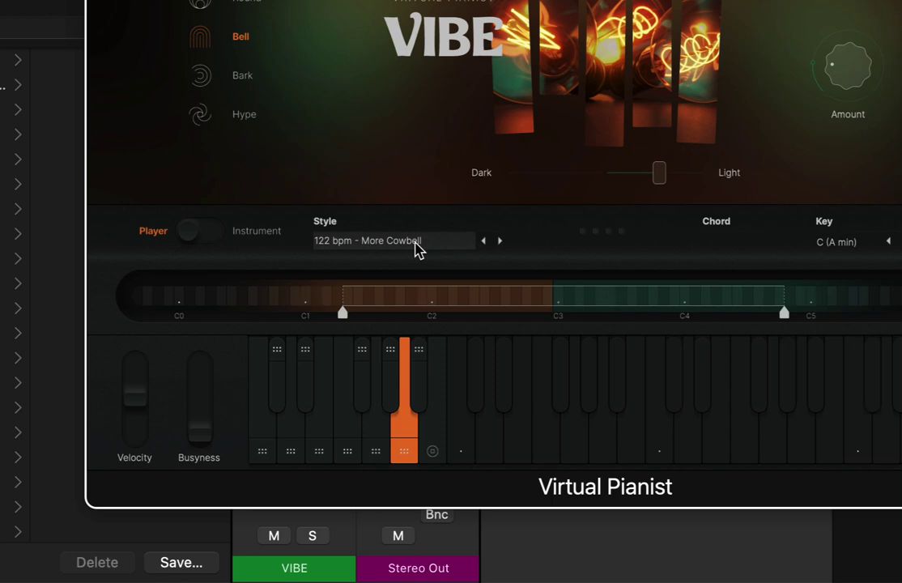
Choose the Advanced style 72 bpm - Cuddle Me Now and audition it with the F-key phrase and the fill on the G-sharp key
{"action": "left_click", "coordinate": [414, 246]}
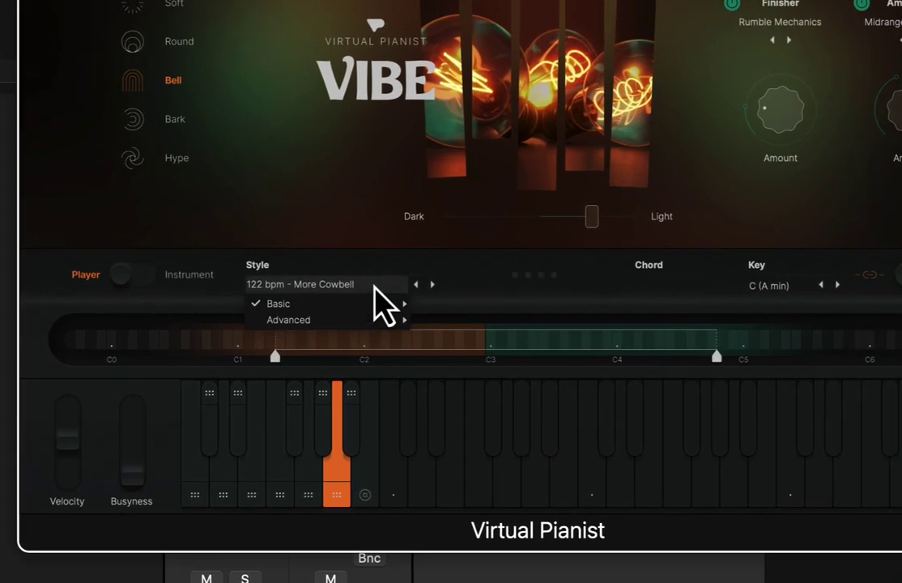
{"action": "mouse_move", "coordinate": [439, 262]}
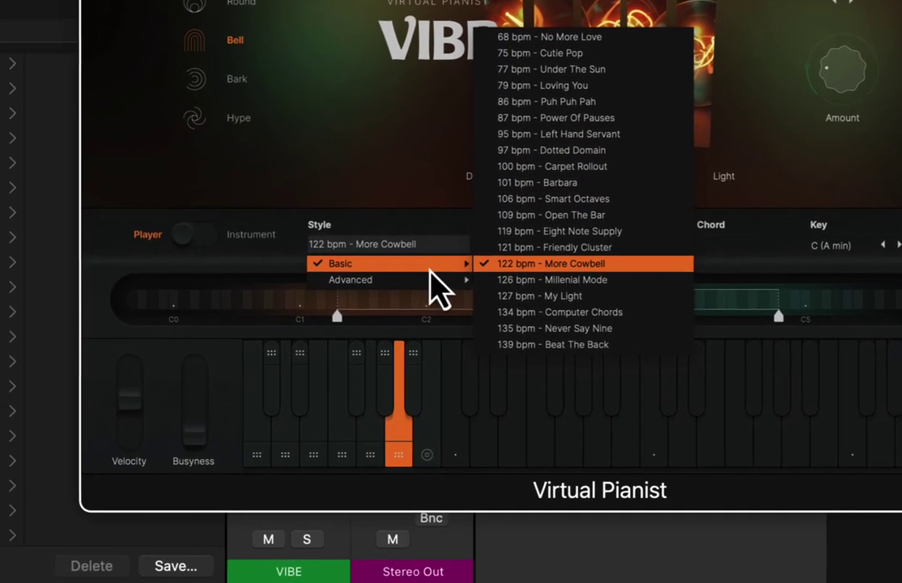
{"action": "mouse_move", "coordinate": [256, 390]}
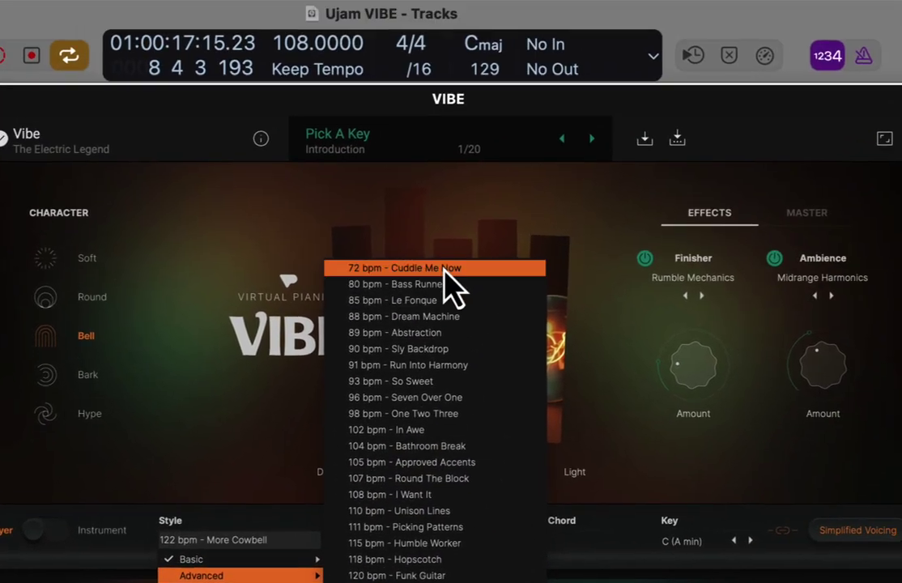
{"action": "left_click", "coordinate": [448, 269]}
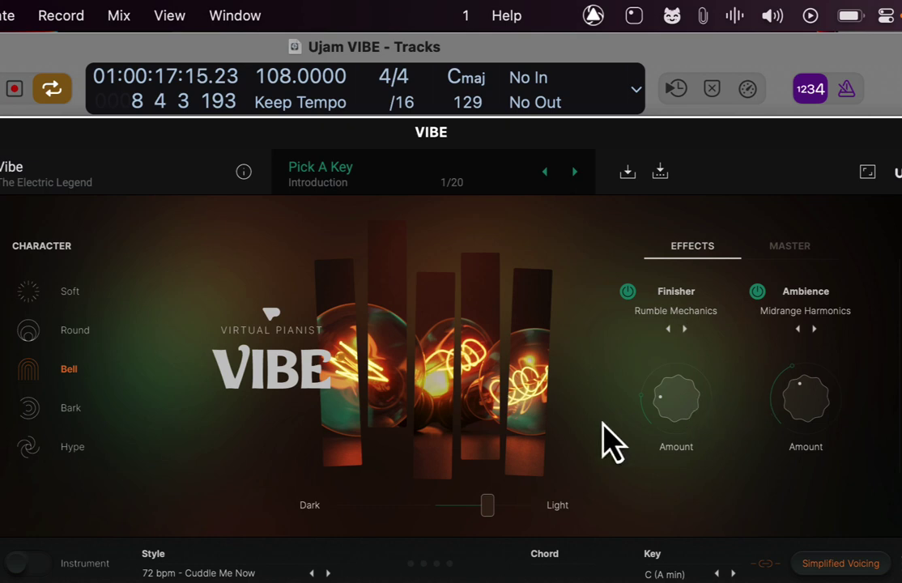
{"action": "key", "text": "space"}
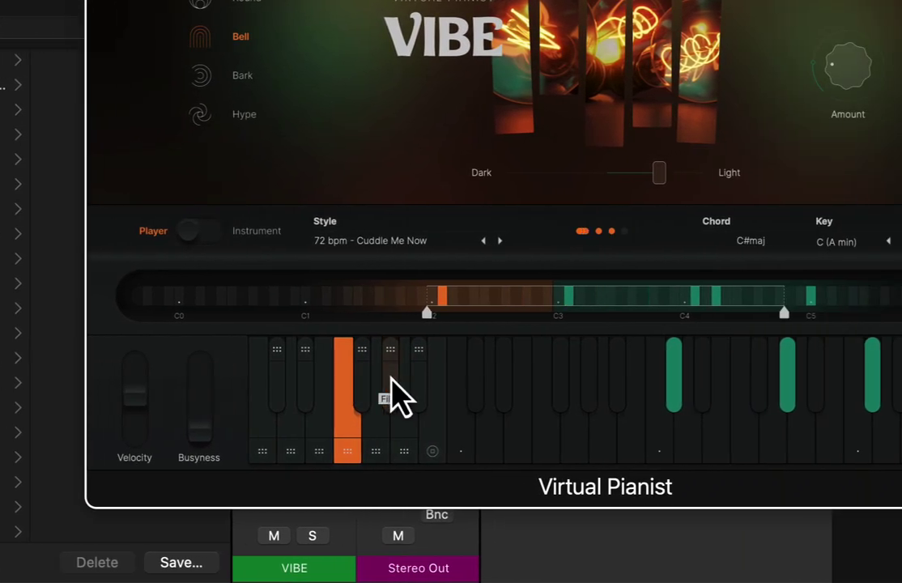
{"action": "left_click", "coordinate": [392, 379]}
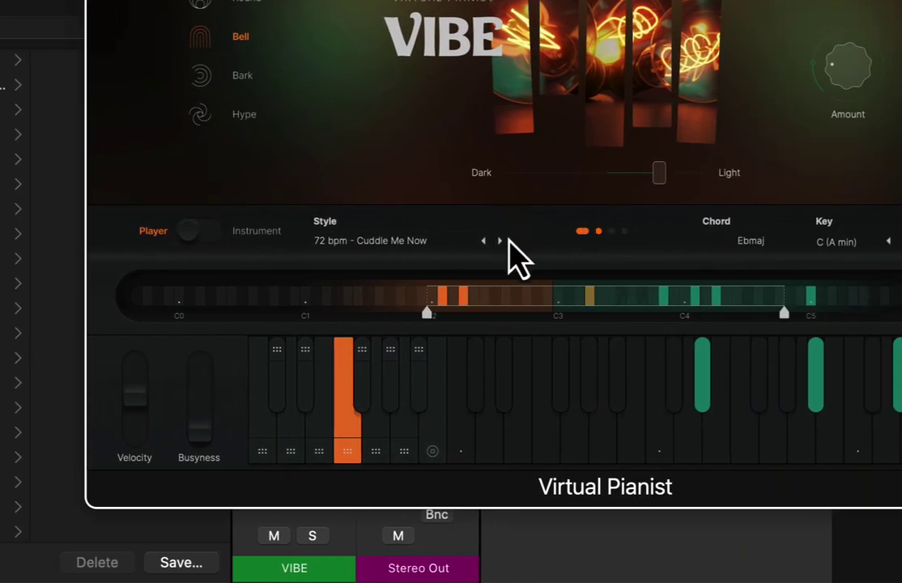
Audition the Advanced styles from 80 bpm - Bass Runner through Le Fonque, Dream Machine and Abstraction up to 90 bpm - Sly Backdrop
{"action": "left_click", "coordinate": [499, 240]}
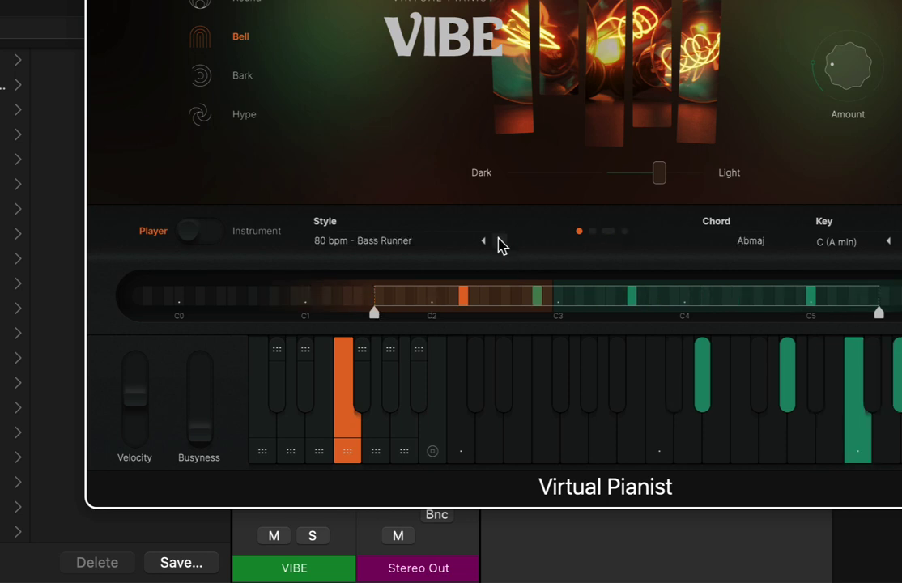
{"action": "left_click", "coordinate": [500, 241]}
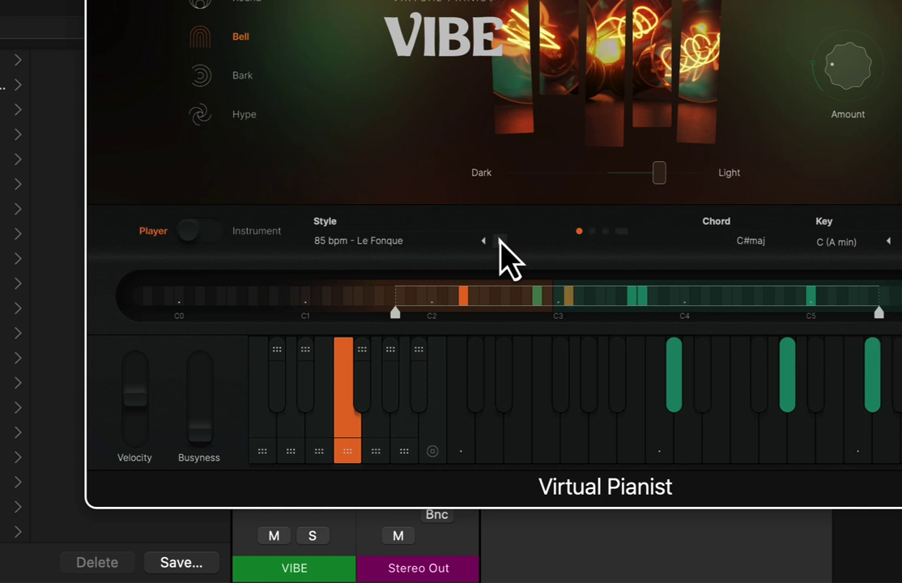
{"action": "left_click", "coordinate": [500, 241]}
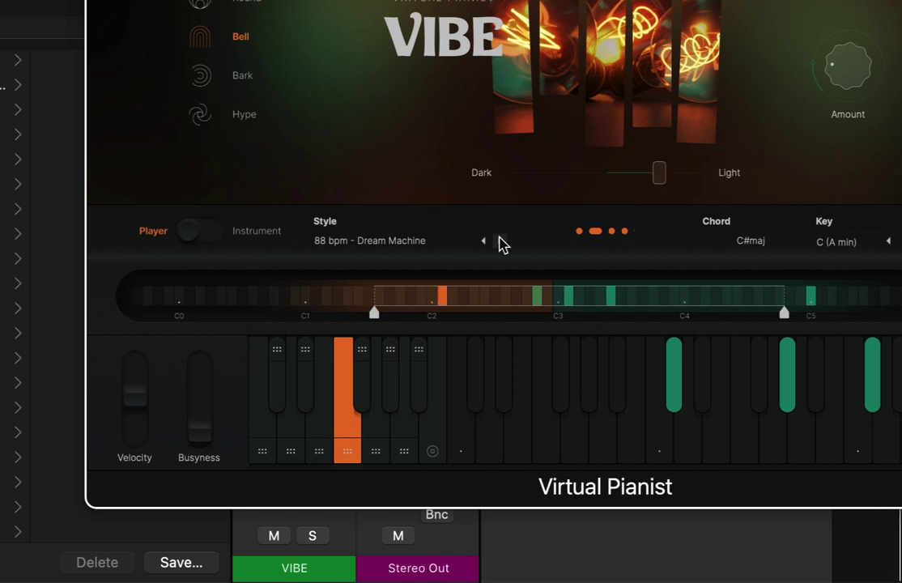
{"action": "left_click", "coordinate": [501, 242]}
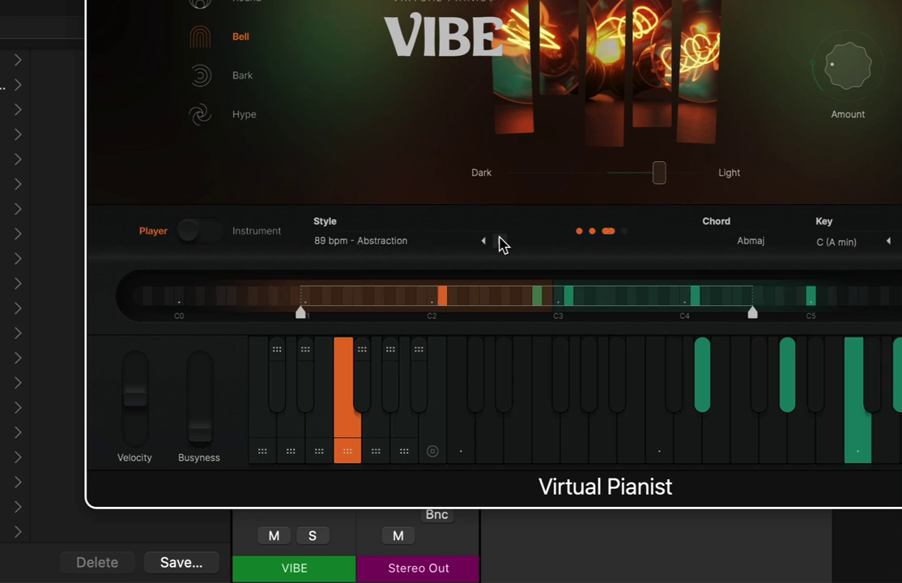
{"action": "left_click", "coordinate": [501, 242]}
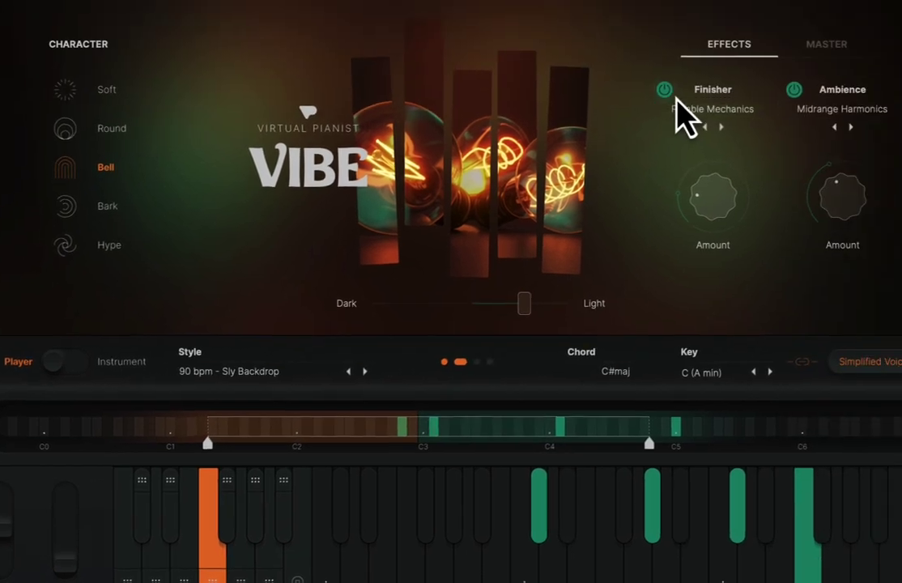
Compare the sound with the Finisher effect switched off and on
{"action": "left_click", "coordinate": [664, 89]}
{"action": "left_click", "coordinate": [664, 89]}
{"action": "left_click", "coordinate": [664, 89]}
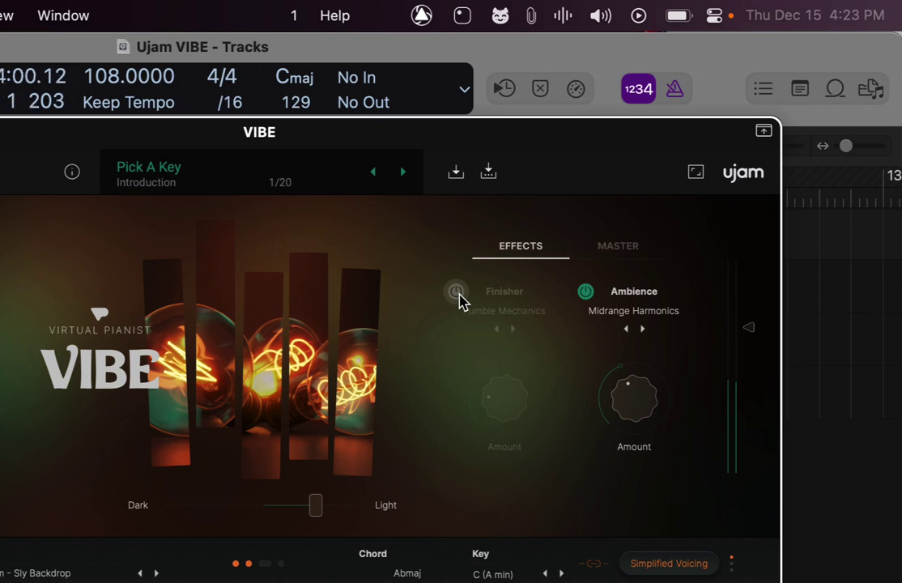
{"action": "left_click", "coordinate": [458, 293]}
Set the Finisher effect to the Color preset Lofi Chorus and the Ambience effect to Spring Tapes Severe
{"action": "left_click", "coordinate": [504, 309]}
{"action": "mouse_move", "coordinate": [527, 327]}
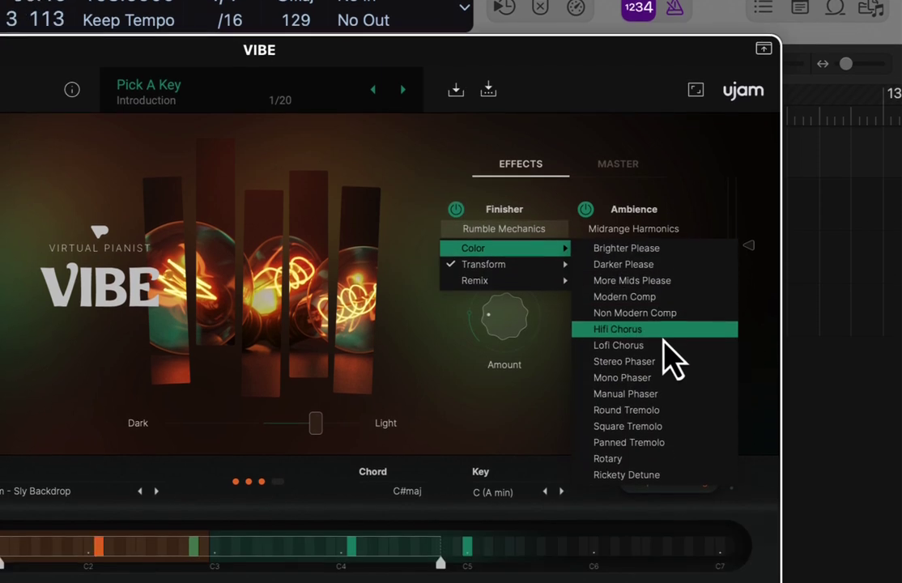
{"action": "left_click", "coordinate": [666, 422]}
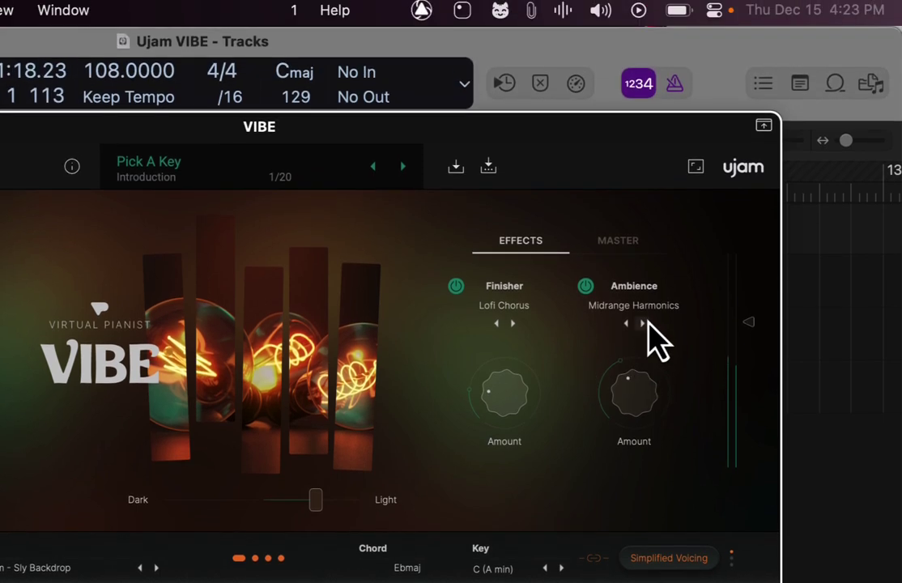
{"action": "left_click", "coordinate": [643, 218]}
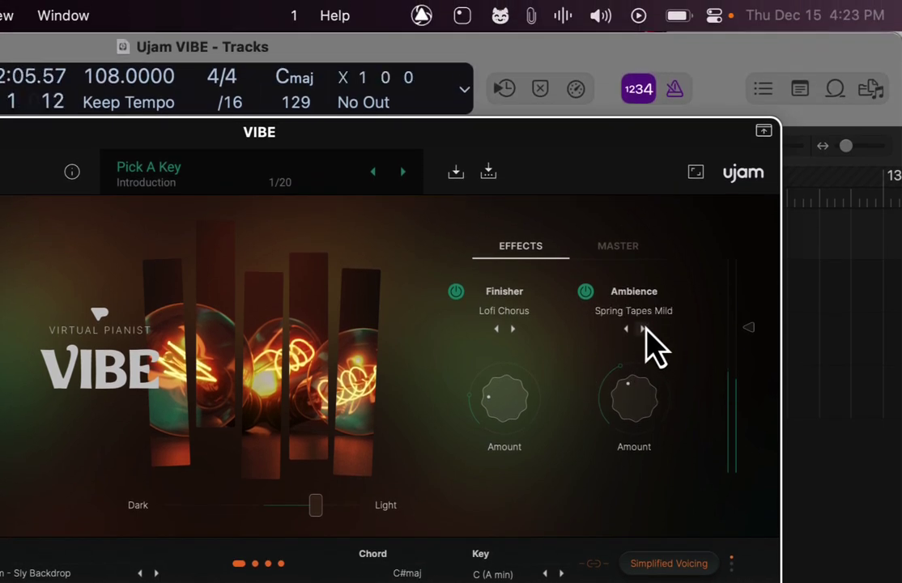
{"action": "left_click", "coordinate": [645, 329]}
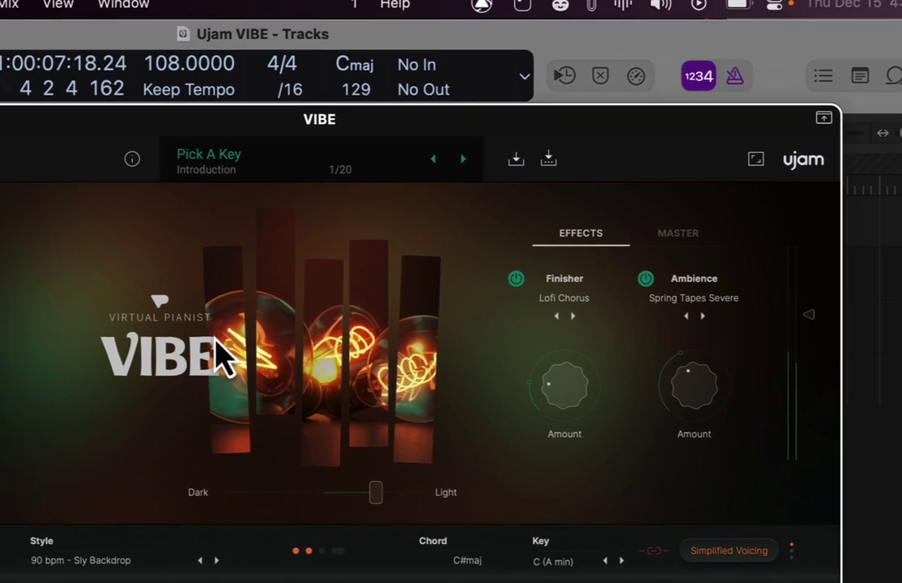
Try the Hype and Soft characters and set the character to Round
{"action": "left_click", "coordinate": [154, 374]}
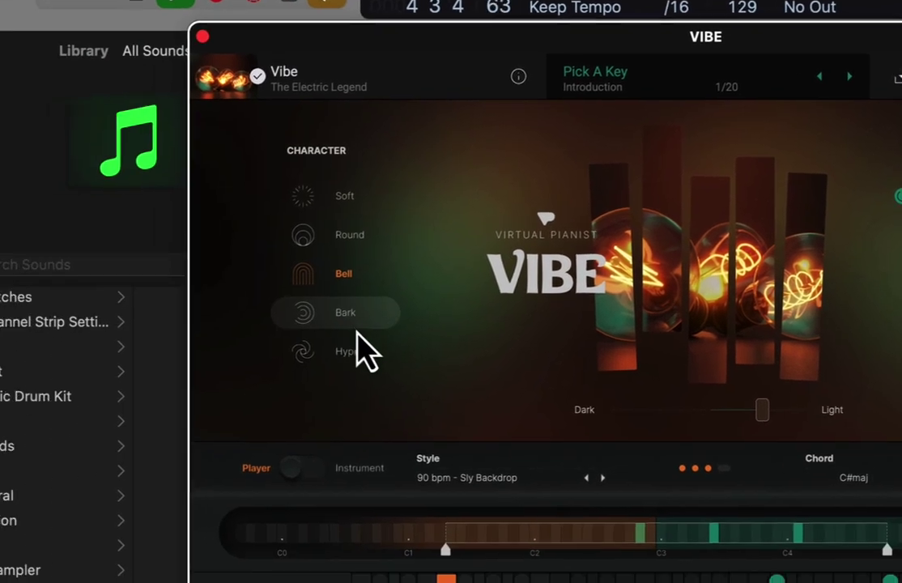
{"action": "left_click", "coordinate": [428, 336]}
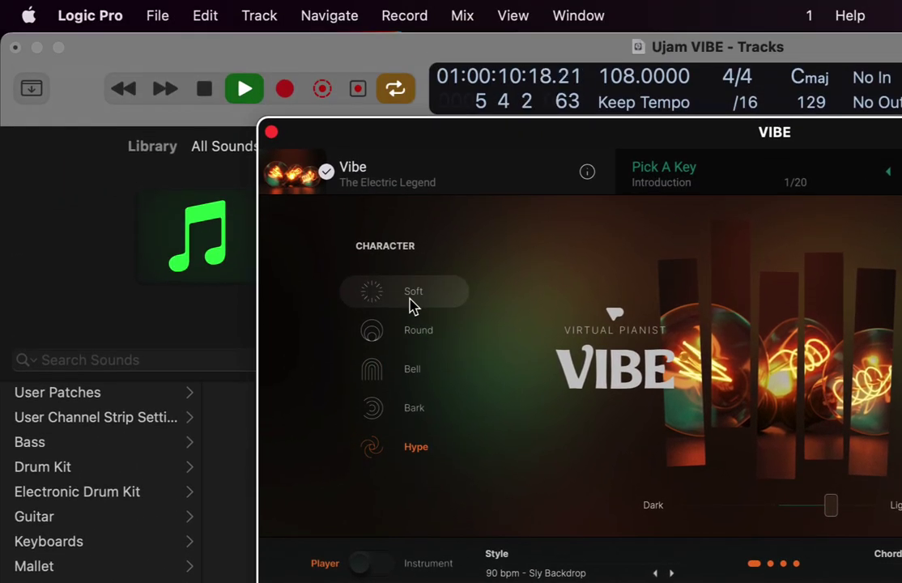
{"action": "left_click", "coordinate": [411, 191]}
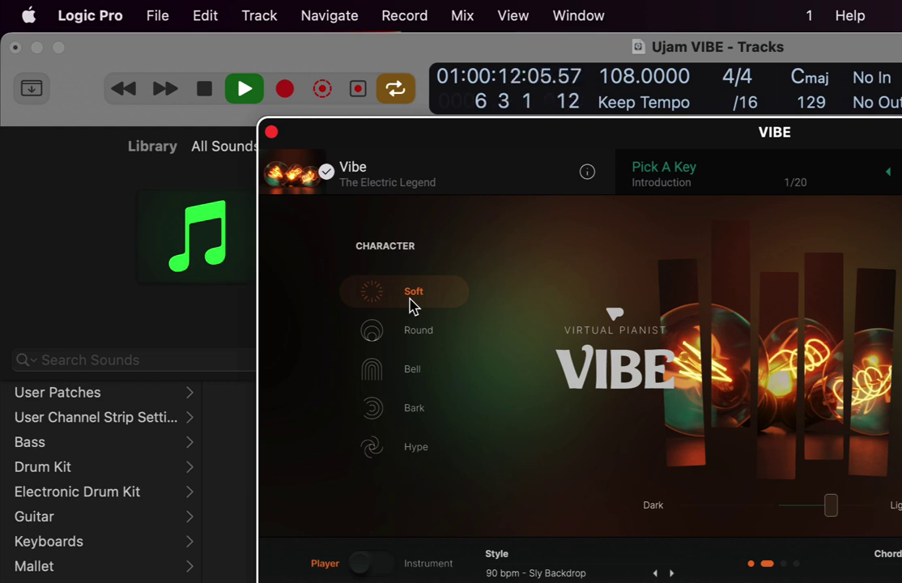
{"action": "left_click", "coordinate": [415, 331]}
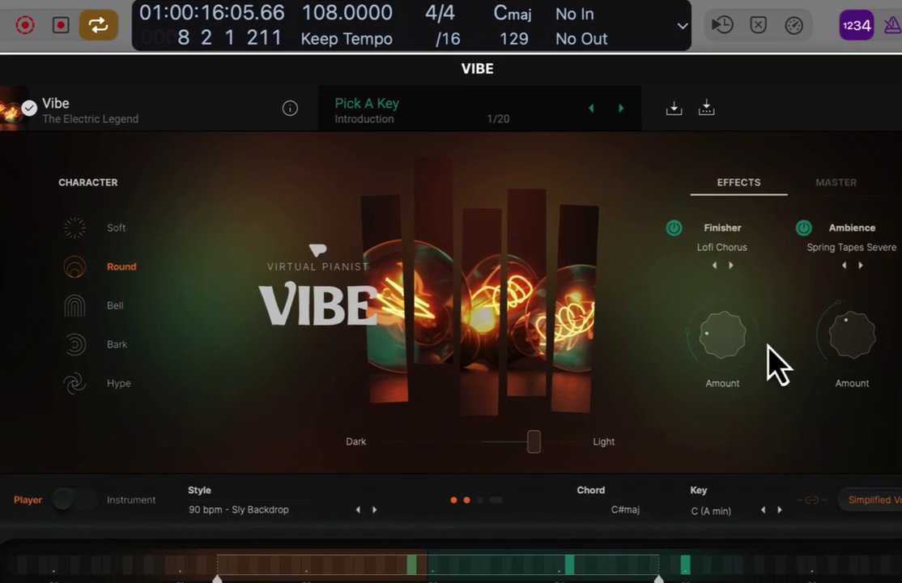
Raise the Finisher and Ambience amounts slightly and audition the style 91 bpm - Run Into Harmony before stopping playback
{"action": "mouse_move", "coordinate": [901, 422]}
{"action": "mouse_move", "coordinate": [642, 305]}
{"action": "left_mouse_down"}
{"action": "mouse_move", "coordinate": [655, 258]}
{"action": "mouse_move", "coordinate": [655, 292]}
{"action": "left_mouse_up"}
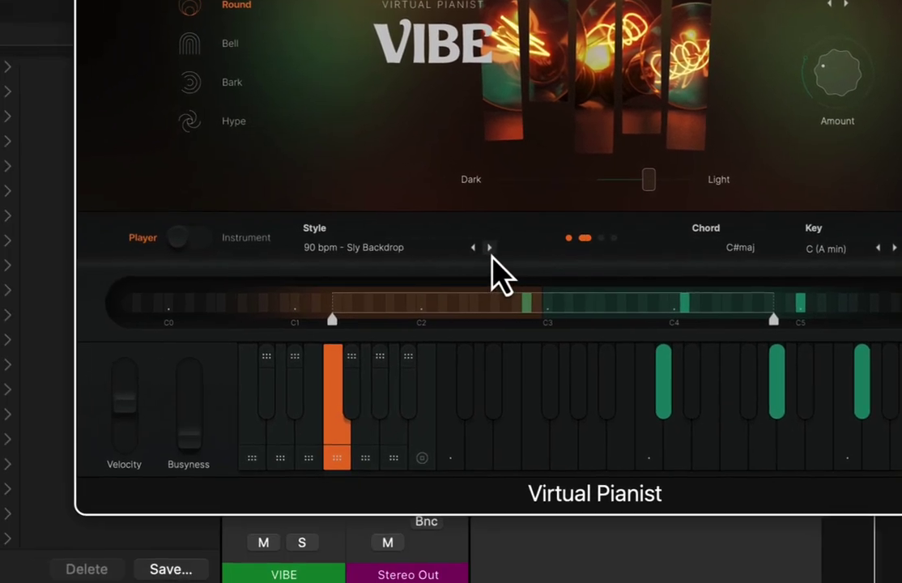
{"action": "left_click", "coordinate": [156, 463]}
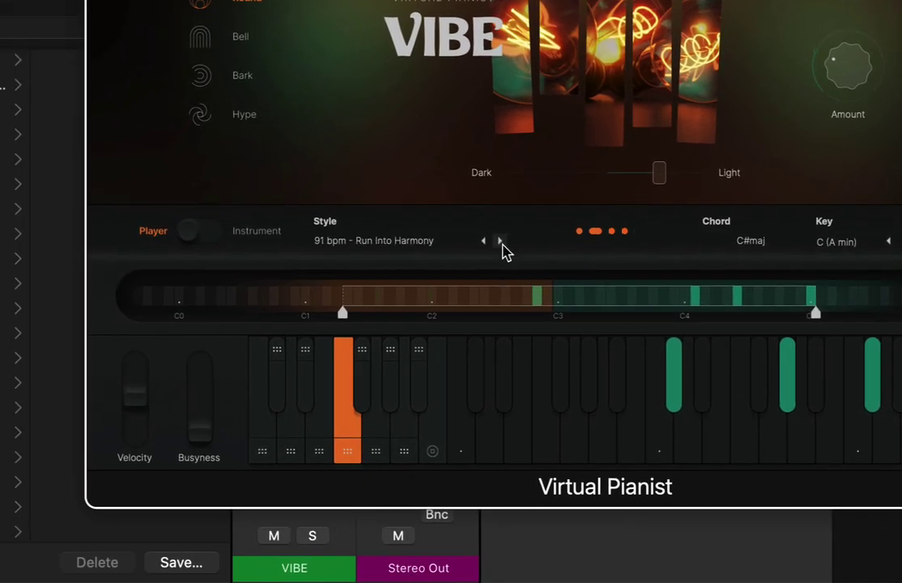
{"action": "key", "text": "space"}
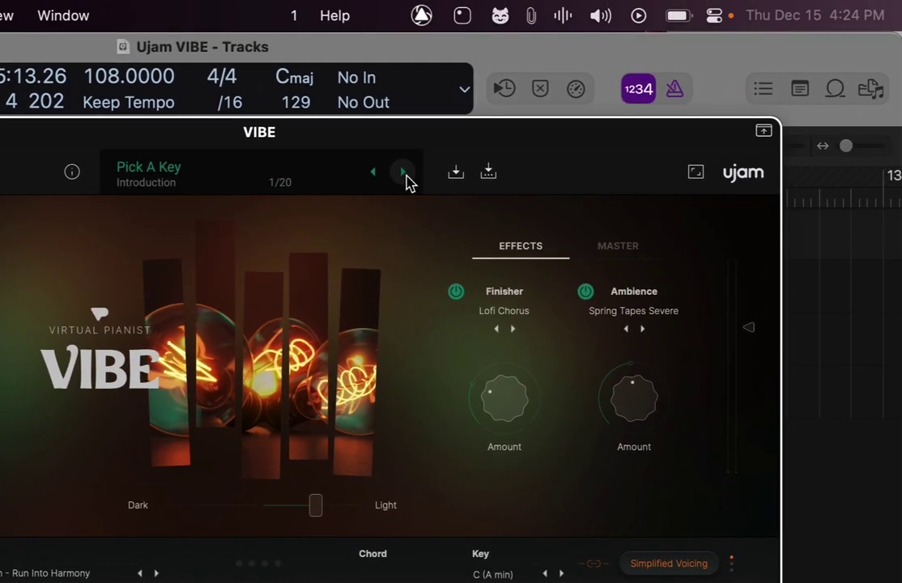
Audition the preset Head Inside Piano and load Attack Of The Humans from the Experimental & Remixed presets
{"action": "left_click", "coordinate": [404, 173]}
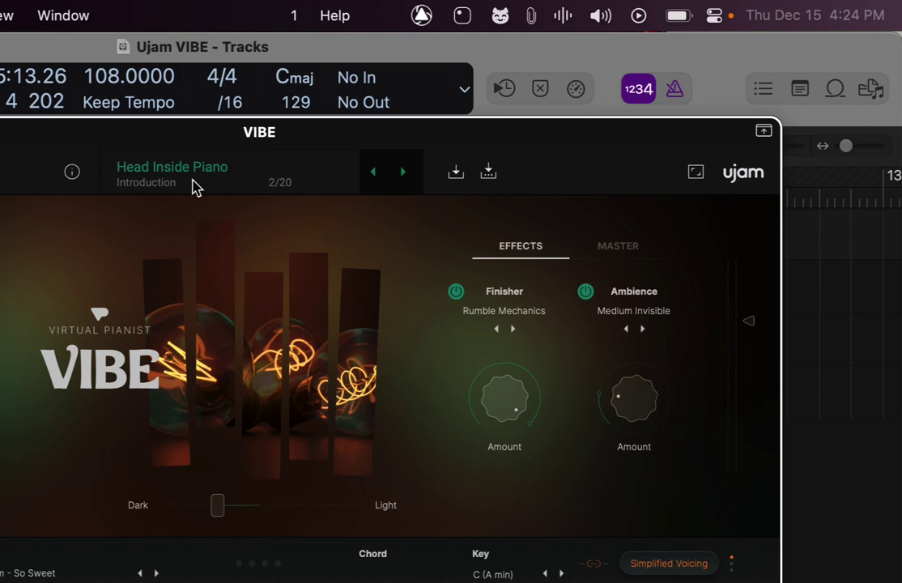
{"action": "key", "text": "space"}
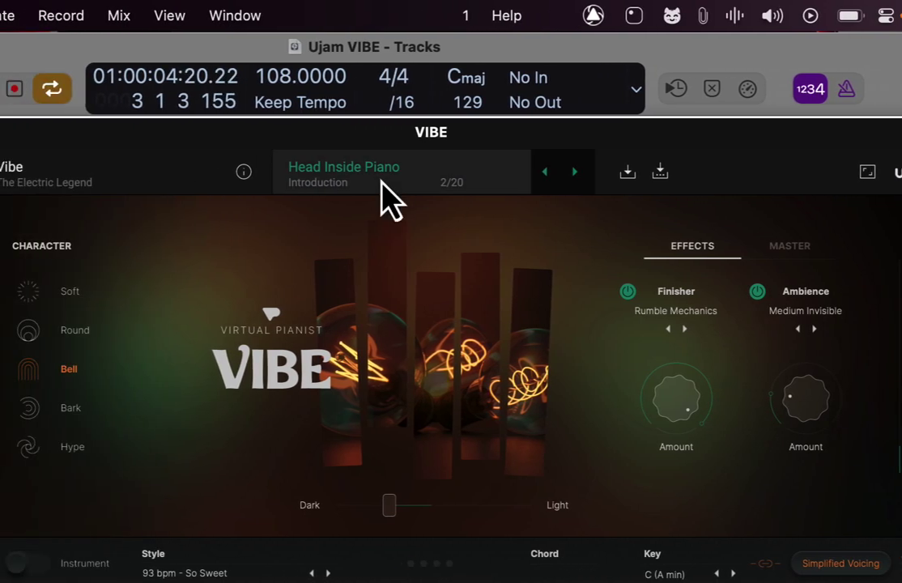
{"action": "left_click", "coordinate": [207, 179]}
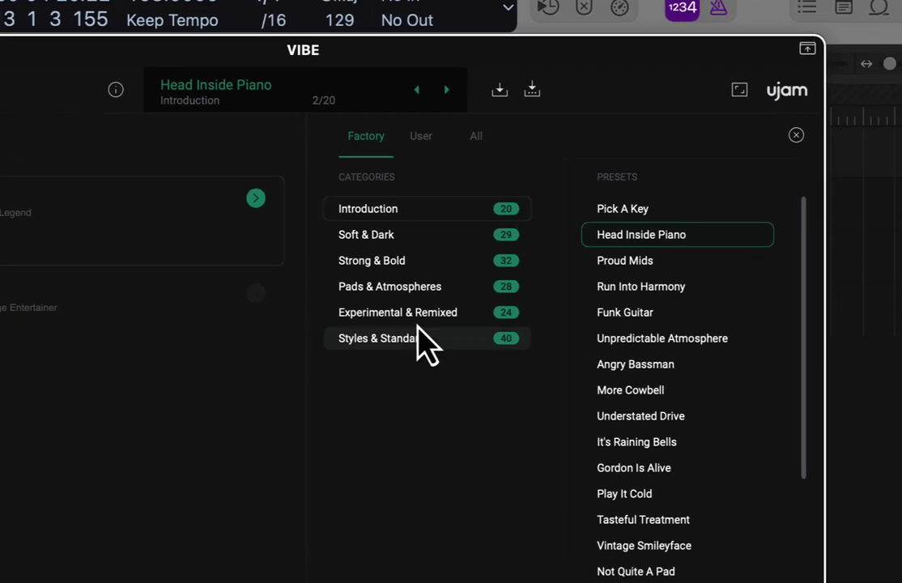
{"action": "left_click", "coordinate": [376, 291]}
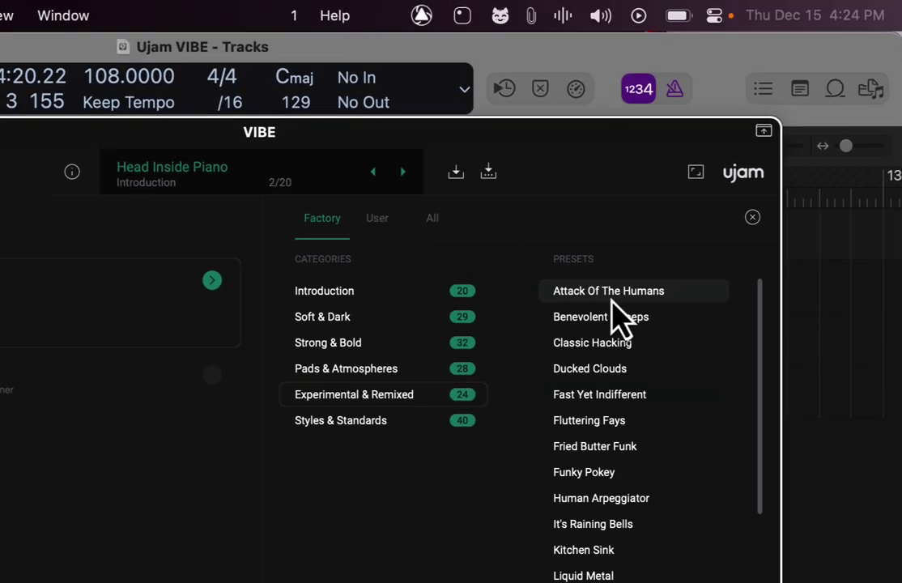
{"action": "left_click", "coordinate": [610, 187]}
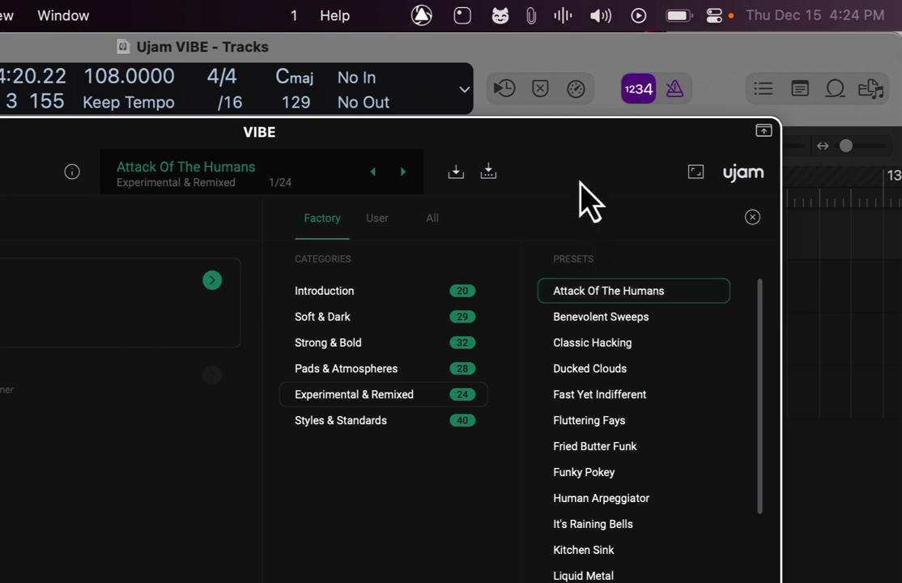
{"action": "left_click", "coordinate": [751, 220]}
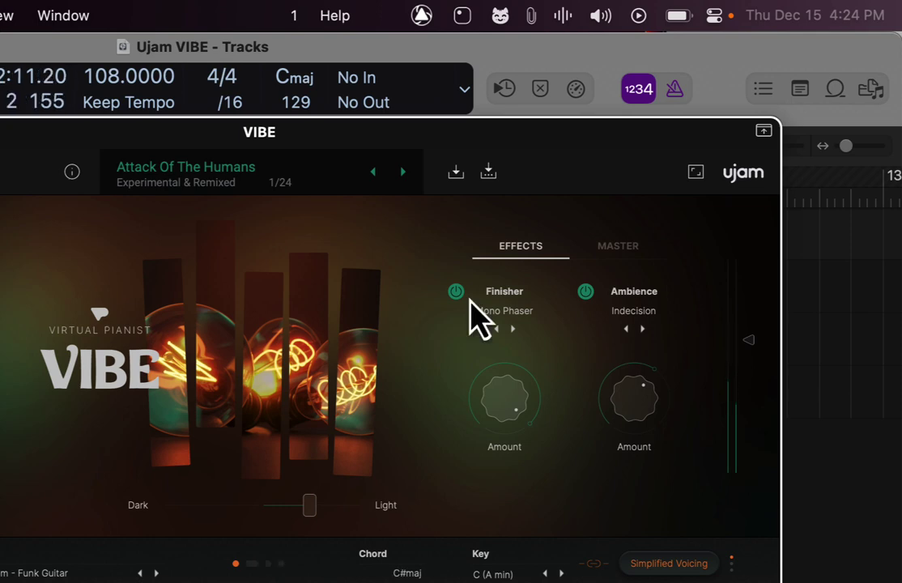
Audition the Experimental & Remixed presets one by one from Benevolent Sweeps to Human Arpeggiator, then stop playback
{"action": "left_click", "coordinate": [404, 173]}
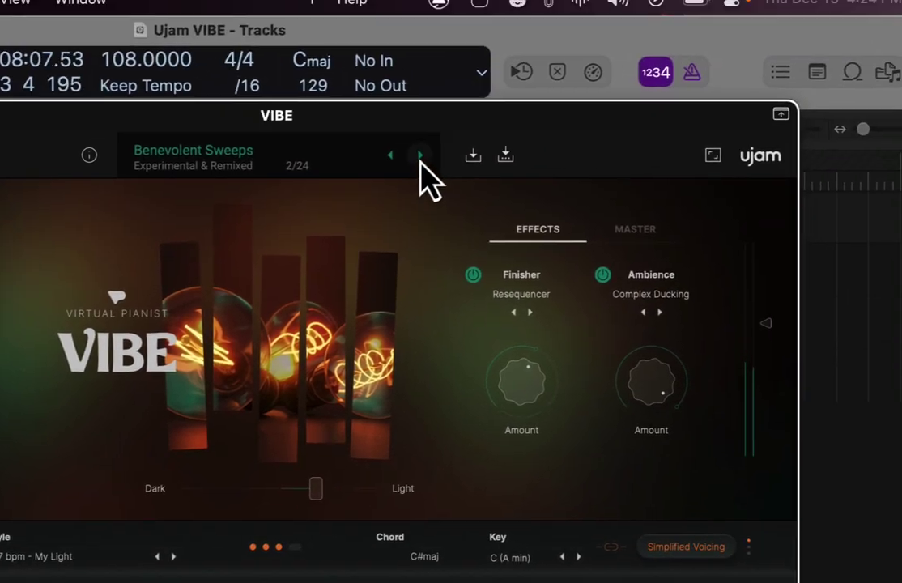
{"action": "left_click", "coordinate": [418, 158]}
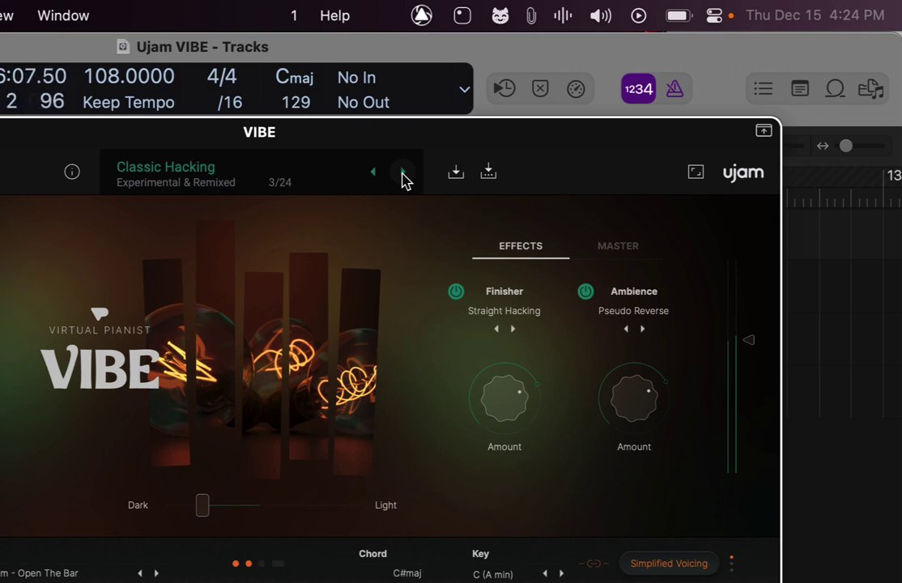
{"action": "left_click", "coordinate": [403, 171]}
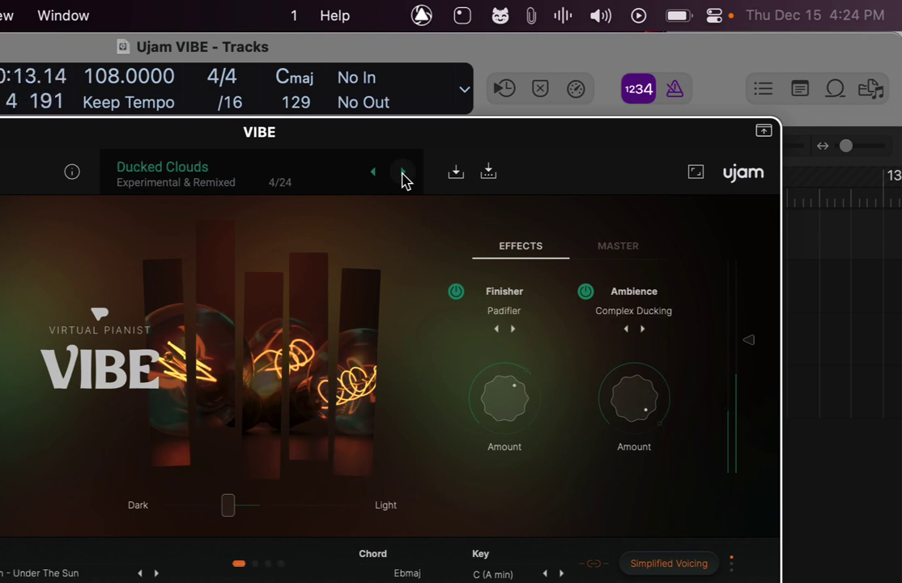
{"action": "left_click", "coordinate": [403, 172]}
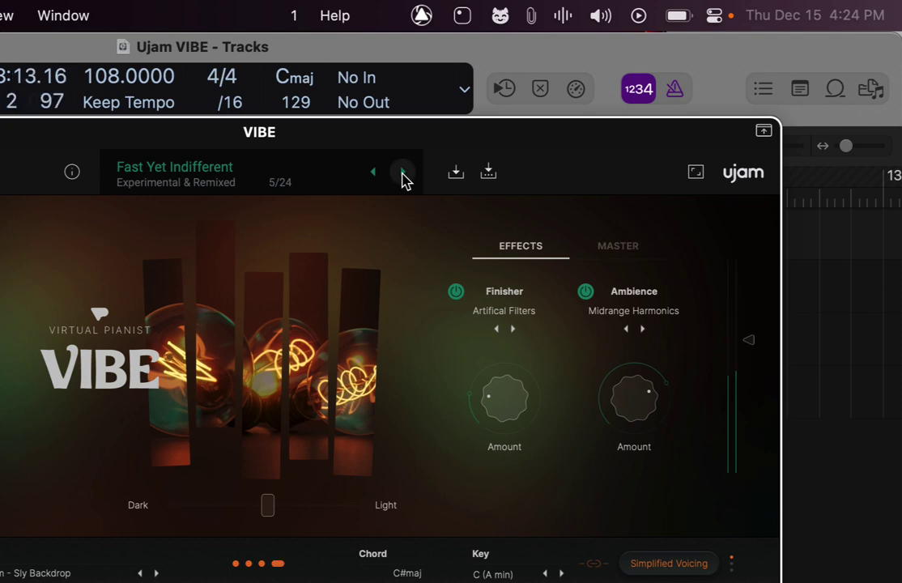
{"action": "left_click", "coordinate": [404, 173]}
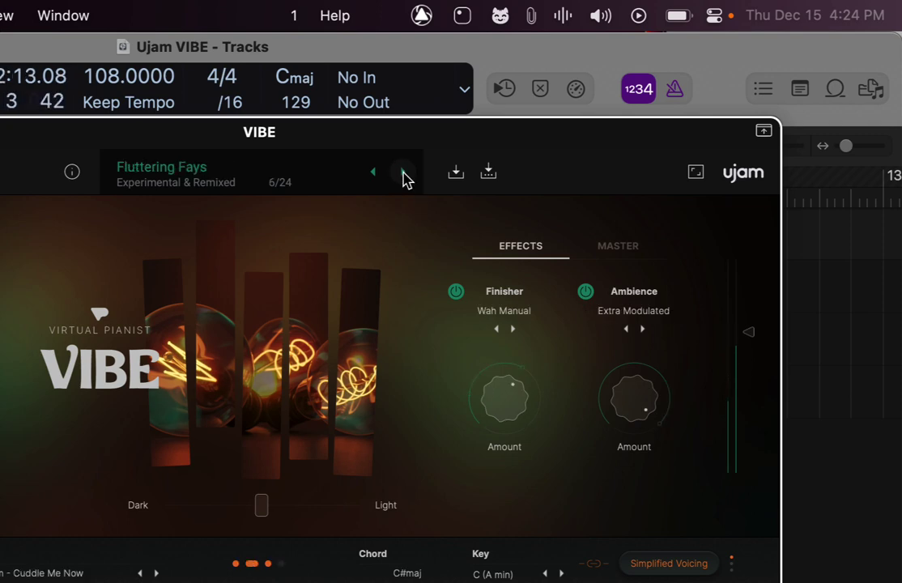
{"action": "left_click", "coordinate": [404, 173]}
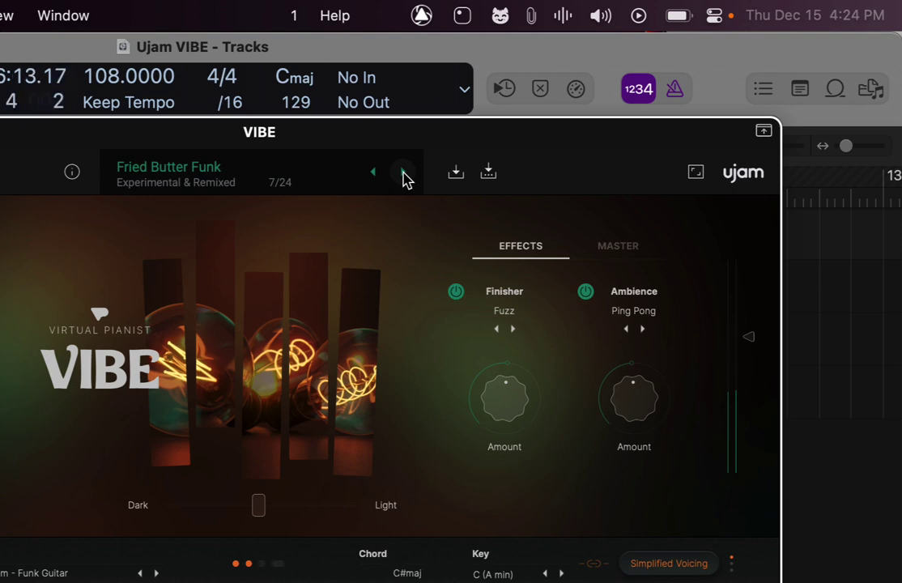
{"action": "left_click", "coordinate": [404, 173]}
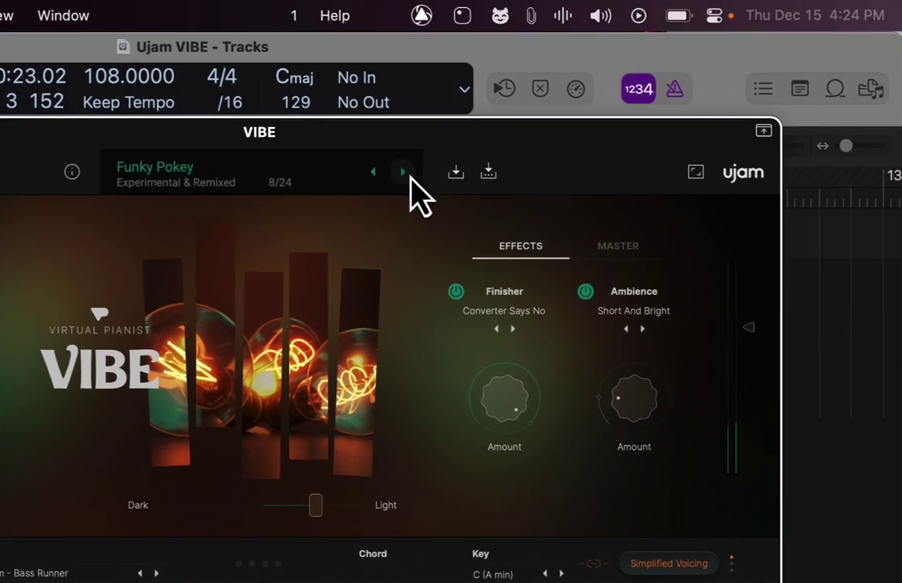
{"action": "left_click", "coordinate": [409, 175]}
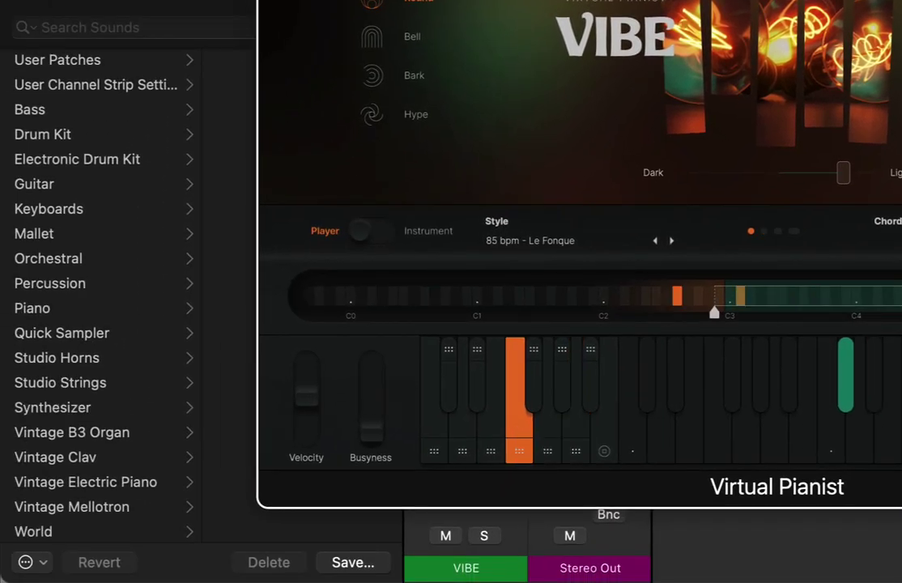
{"action": "key", "text": "space"}
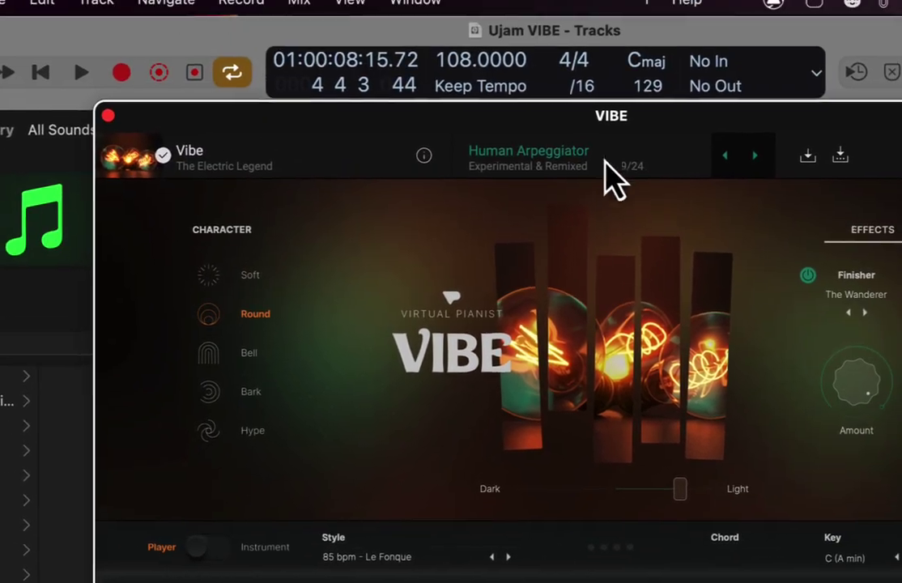
Load the preset 106 bpm - Smart Octaves from the Styles & Standards category and return to the instrument view
{"action": "left_click", "coordinate": [535, 178]}
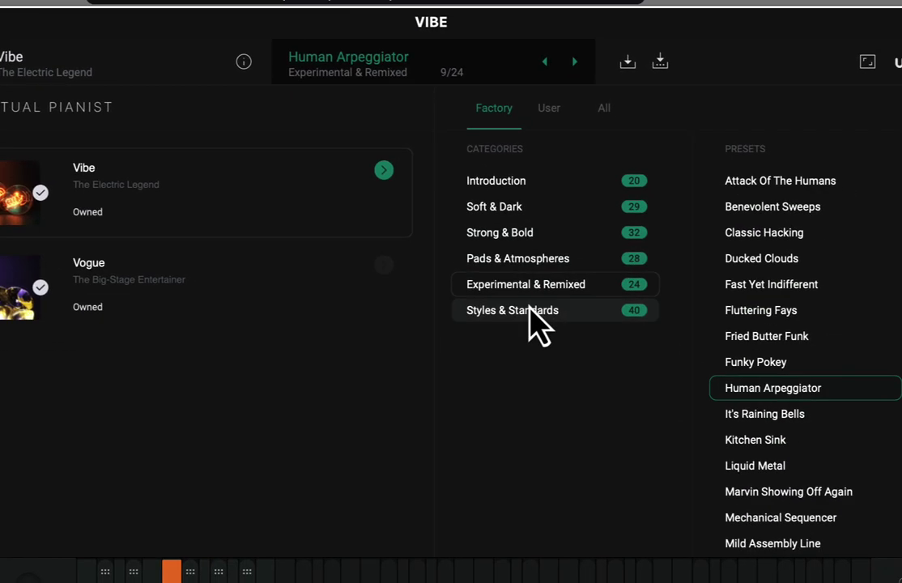
{"action": "left_click", "coordinate": [728, 421]}
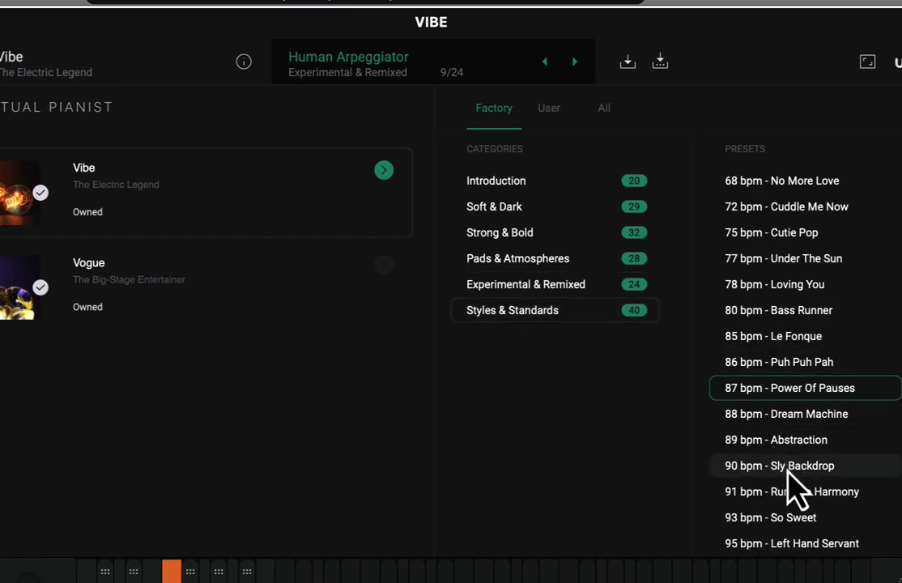
{"action": "scroll", "coordinate": [793, 458], "scroll_direction": "down", "scroll_amount": 1}
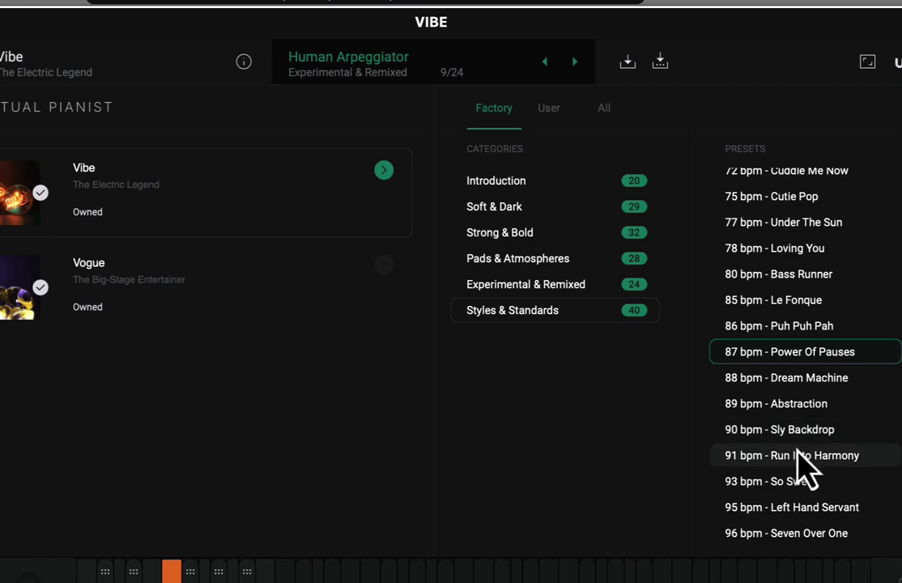
{"action": "scroll", "coordinate": [802, 466], "scroll_direction": "down", "scroll_amount": 5}
{"action": "scroll", "coordinate": [798, 524], "scroll_direction": "down", "scroll_amount": 2}
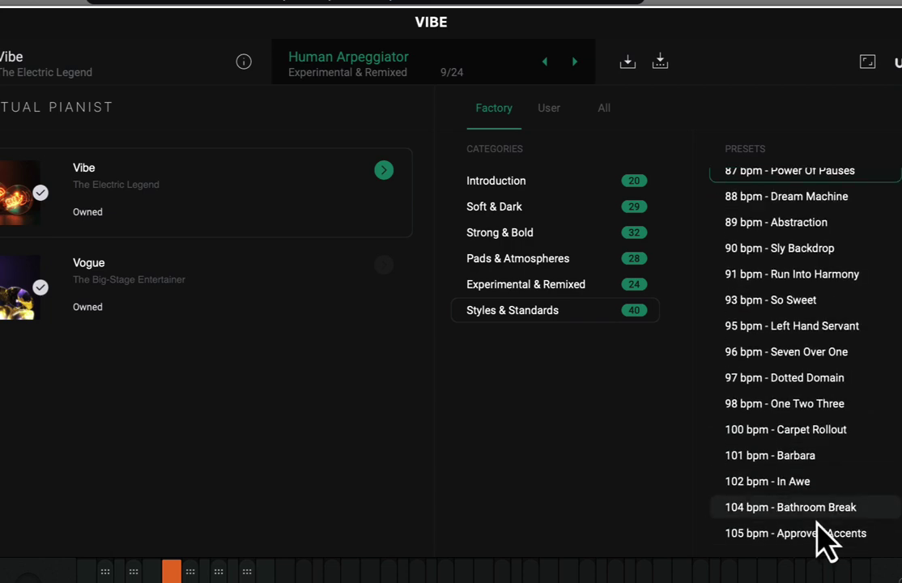
{"action": "scroll", "coordinate": [825, 541], "scroll_direction": "down", "scroll_amount": 1}
{"action": "scroll", "coordinate": [822, 541], "scroll_direction": "down", "scroll_amount": 1}
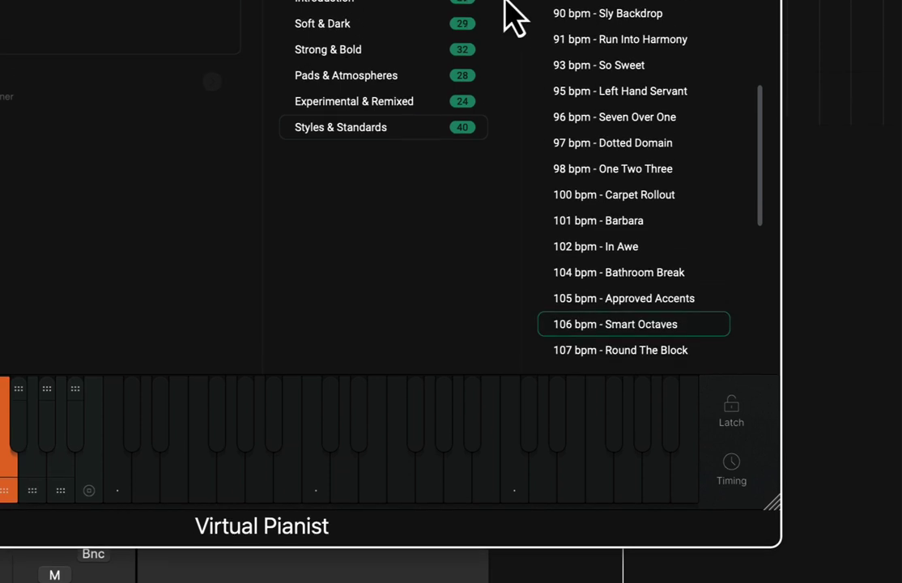
{"action": "left_click", "coordinate": [752, 173]}
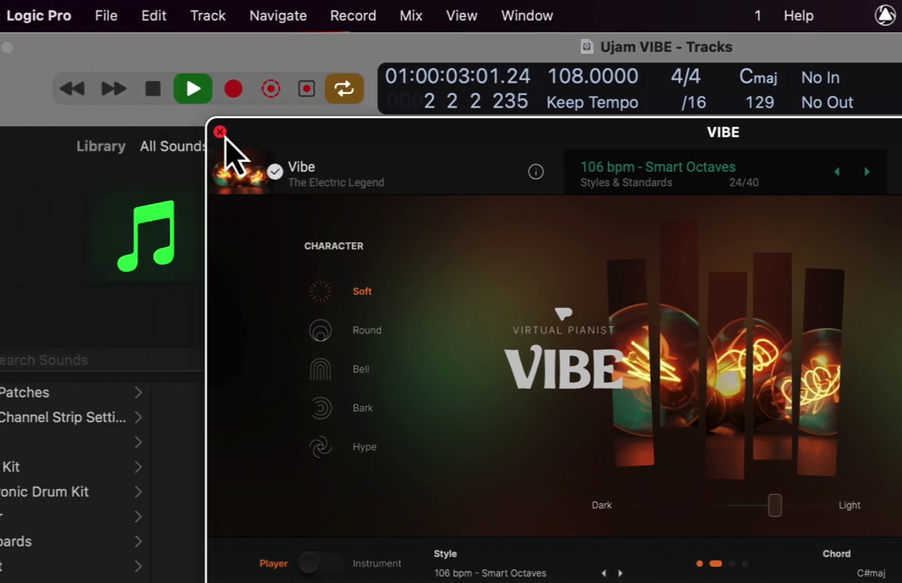
Close the Vibe window, stop playback and open the Virtual Drummer DEEP instrument on the Inst 4 track
{"action": "left_click", "coordinate": [223, 136]}
{"action": "key", "text": "space"}
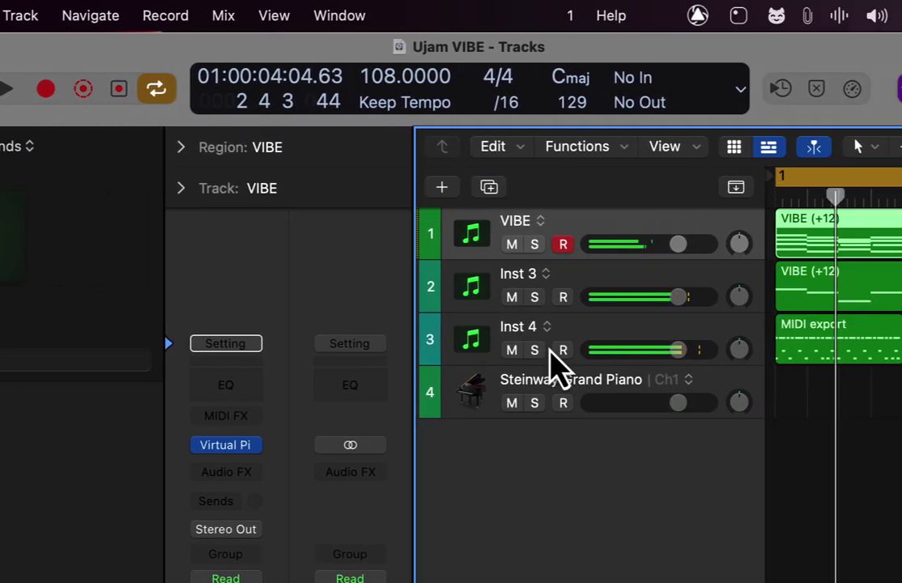
{"action": "left_click", "coordinate": [813, 335]}
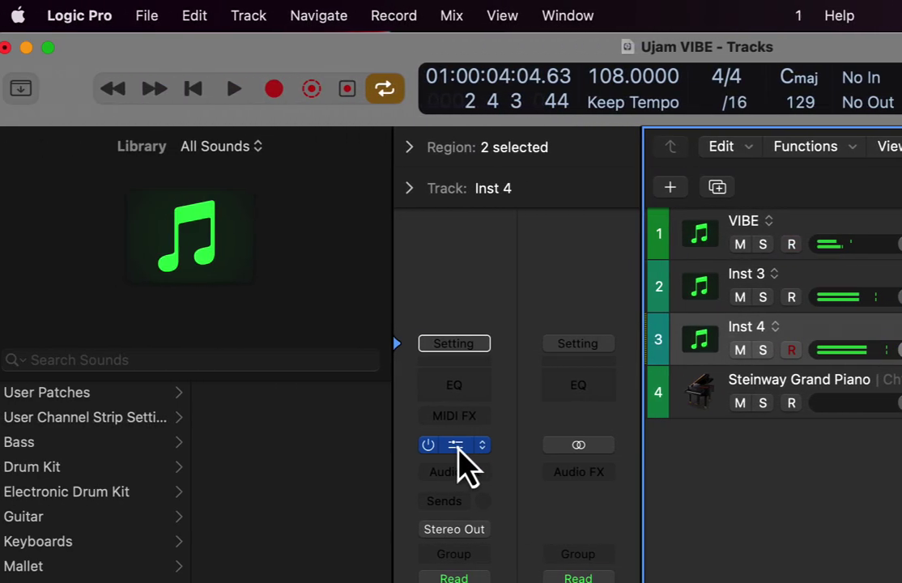
{"action": "left_click", "coordinate": [457, 445]}
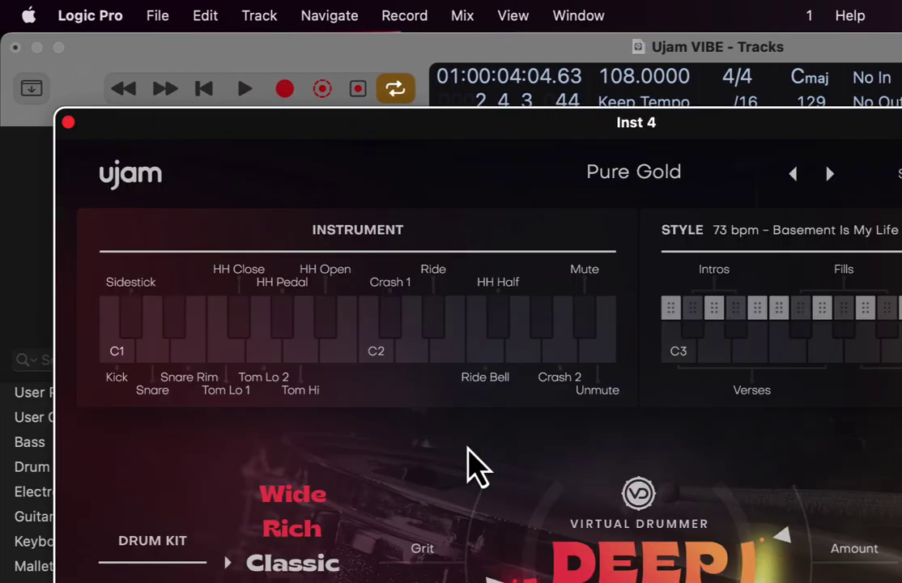
{"action": "left_click_drag", "start_coordinate": [416, 128], "coordinate": [485, 75]}
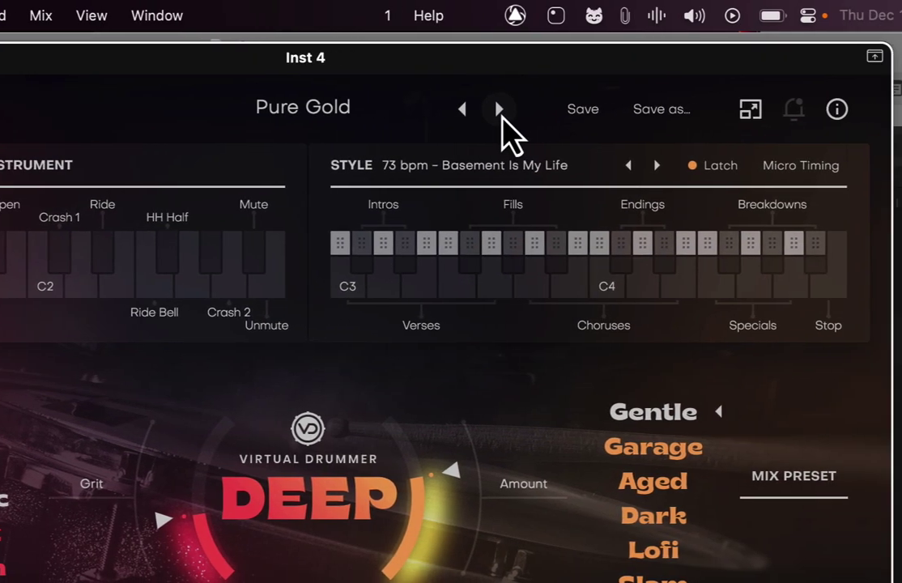
Audition the Virtual Drummer DEEP presets in sequence from Sneaky Thief through Easy Affair and settle on Oh Snap
{"action": "left_click", "coordinate": [500, 111]}
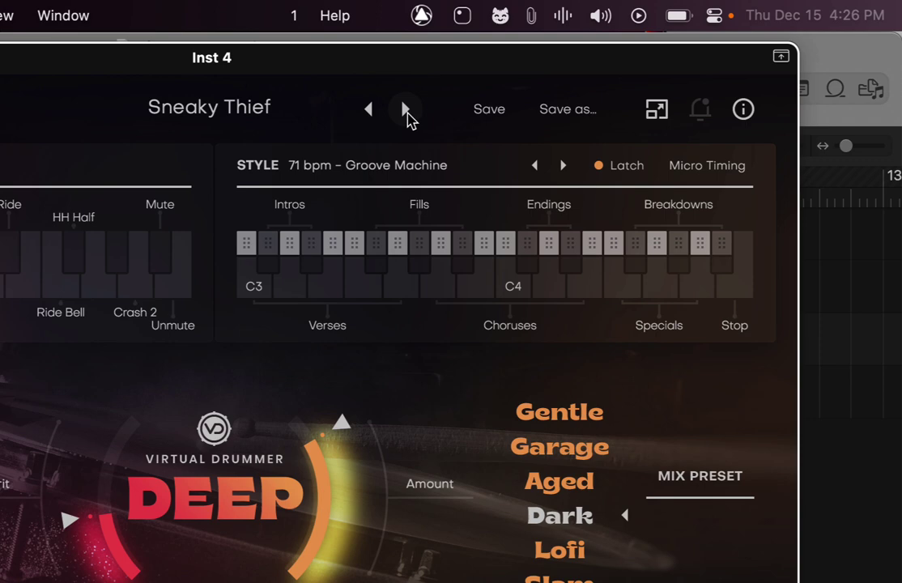
{"action": "left_click", "coordinate": [406, 110]}
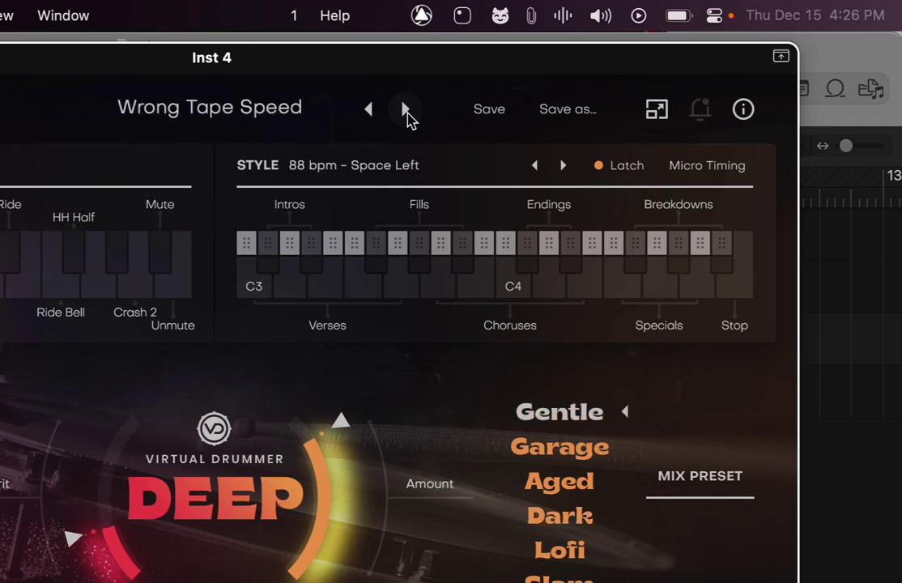
{"action": "left_click", "coordinate": [406, 111]}
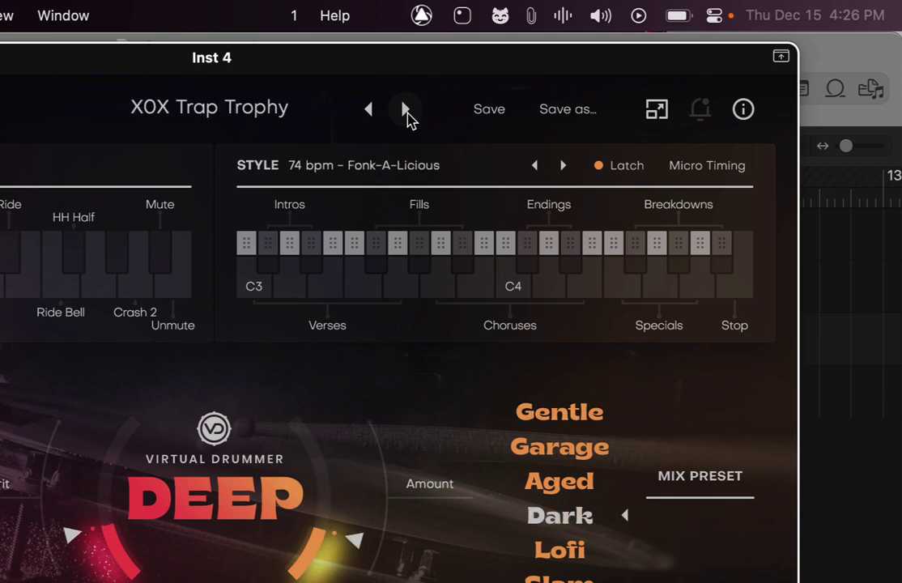
{"action": "left_click", "coordinate": [406, 110]}
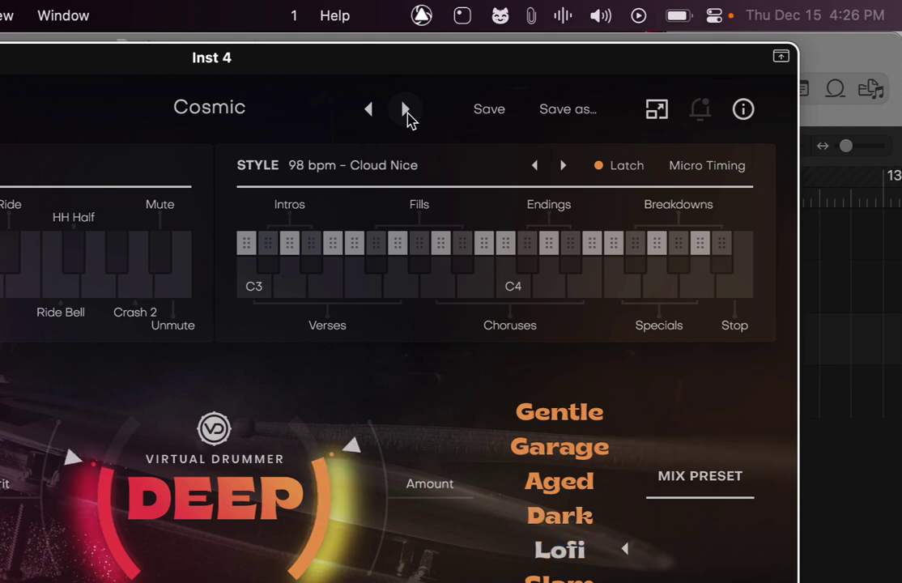
{"action": "left_click", "coordinate": [406, 110]}
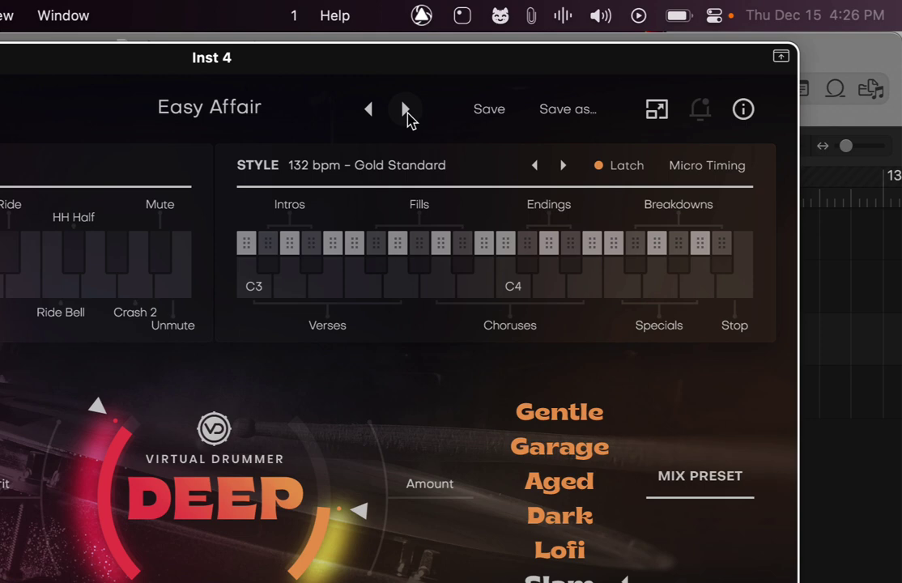
{"action": "left_click", "coordinate": [405, 110]}
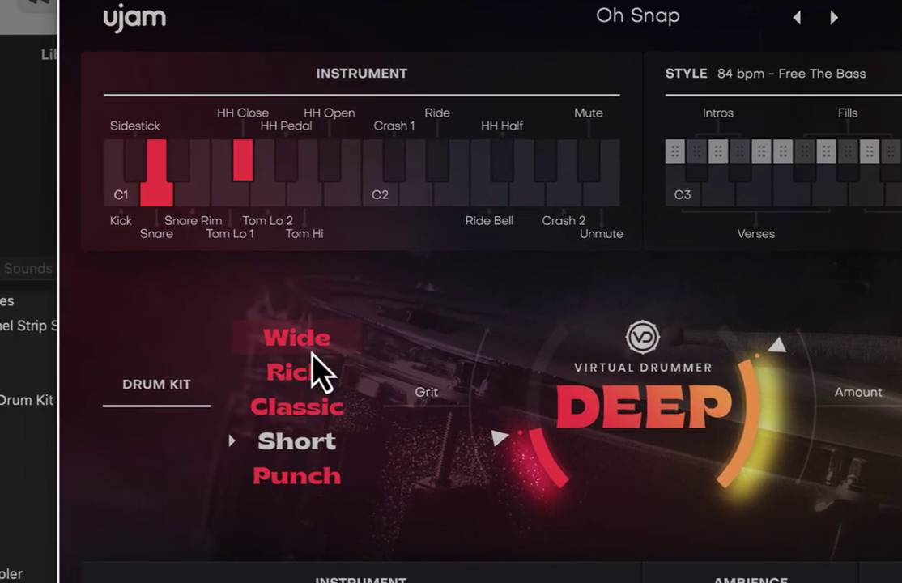
Try the Wide and Punch drum kits and the Lofi and Gentle mix presets in Virtual Drummer DEEP
{"action": "left_click", "coordinate": [298, 336]}
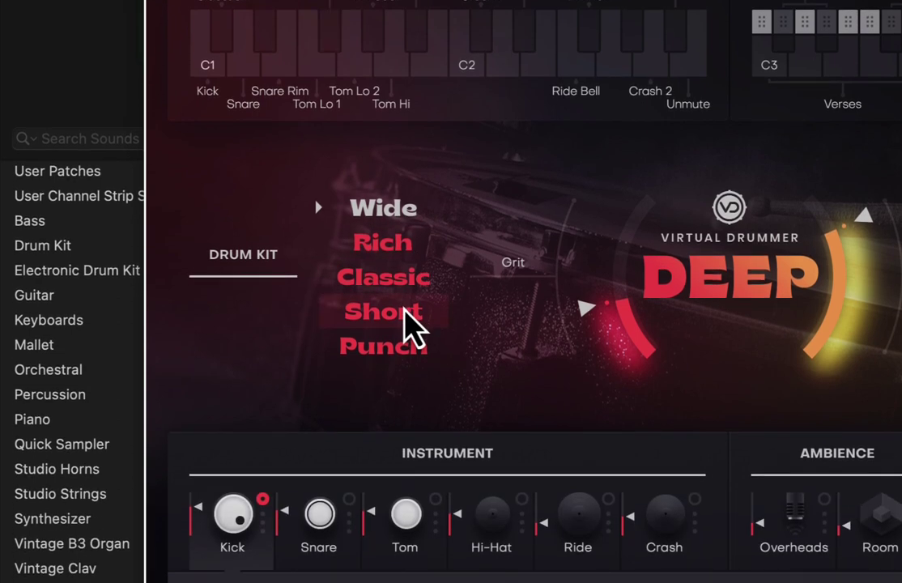
{"action": "left_click", "coordinate": [401, 341]}
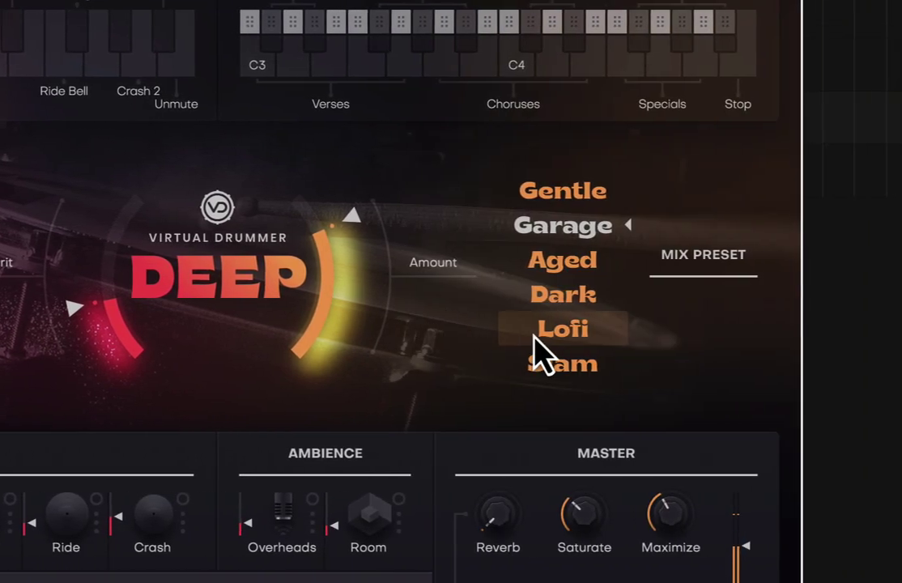
{"action": "left_click", "coordinate": [547, 332]}
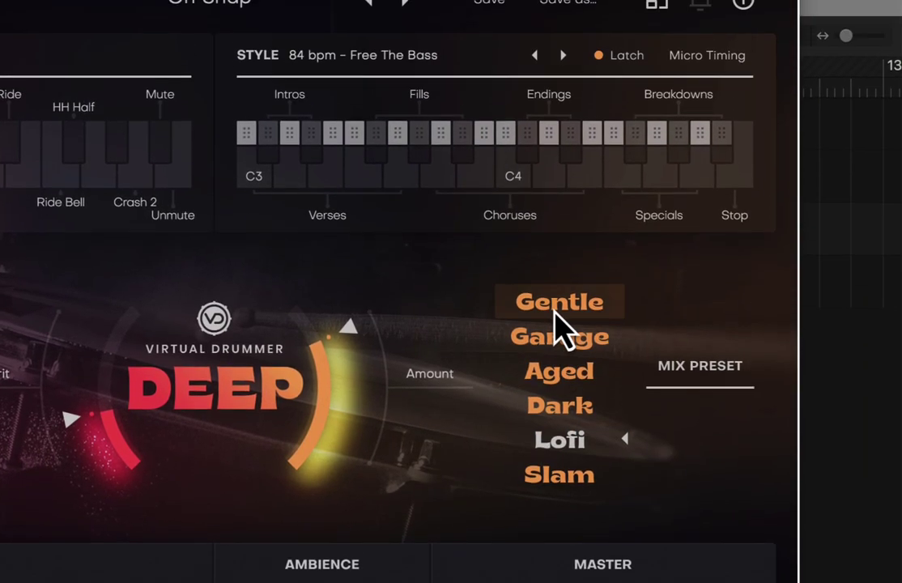
{"action": "left_click", "coordinate": [559, 191]}
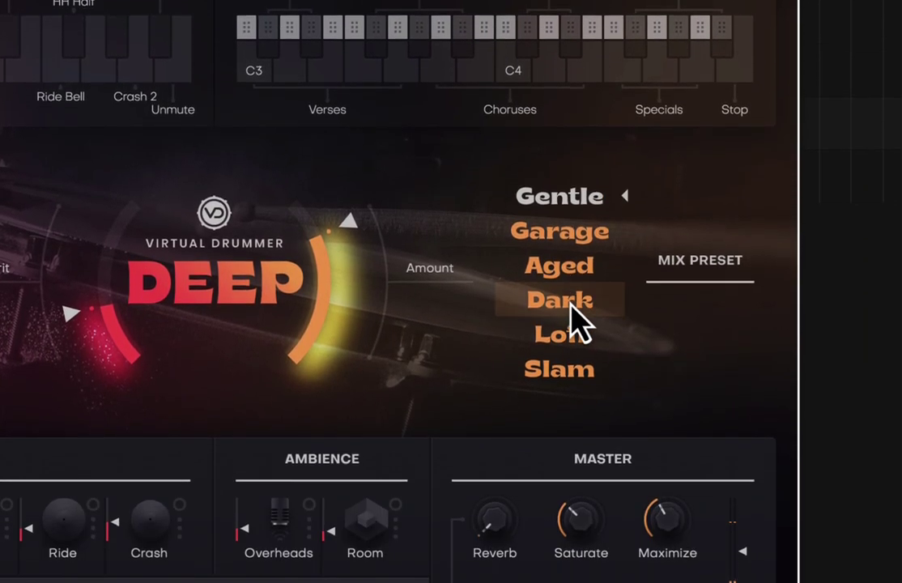
Try the Dark, Lofi and Aged mix presets in Virtual Drummer DEEP and settle on Garage
{"action": "left_click", "coordinate": [567, 381]}
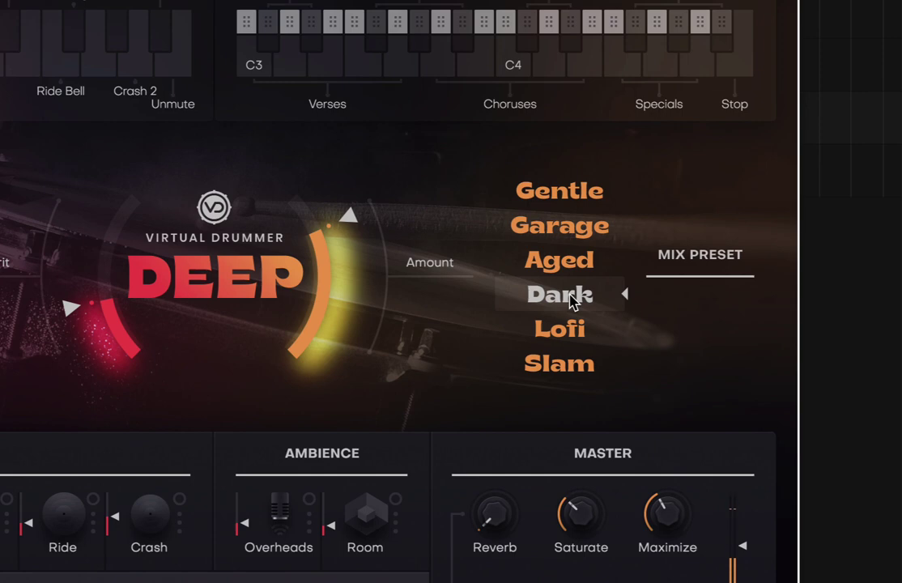
{"action": "left_click", "coordinate": [575, 328]}
{"action": "left_click", "coordinate": [576, 263]}
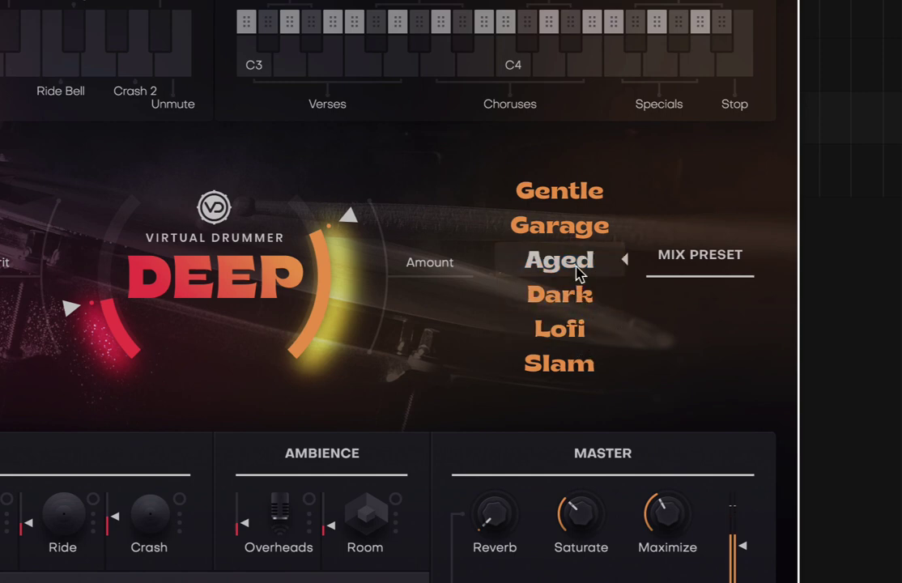
{"action": "left_click", "coordinate": [575, 227]}
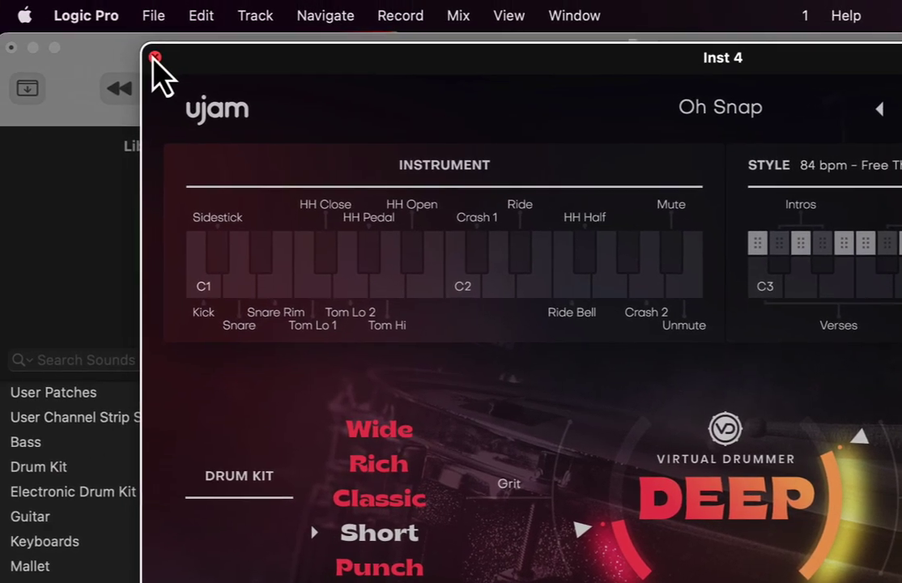
Close the drummer window, open the Virtual Bassist Dandy instrument on the Inst 3 track and trigger its G2 style phrase
{"action": "left_click", "coordinate": [153, 66]}
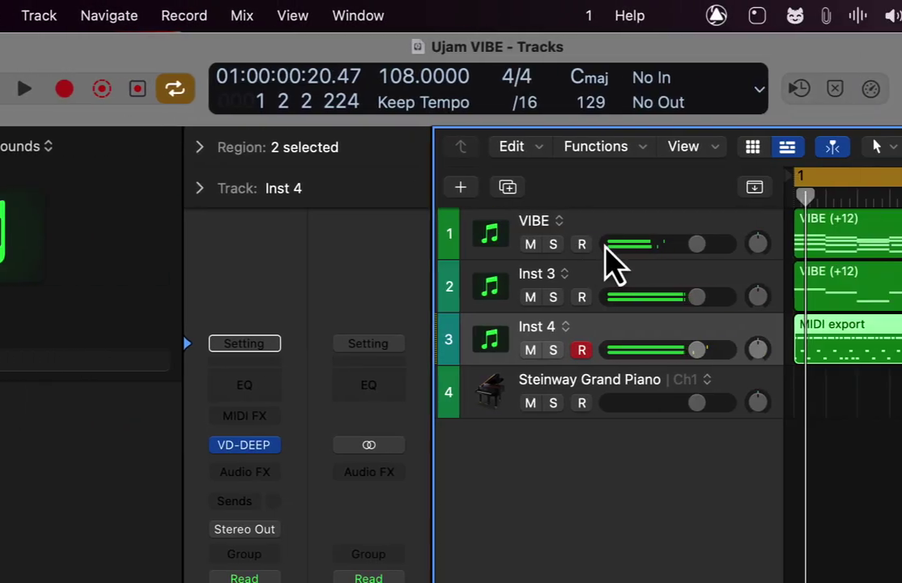
{"action": "left_click", "coordinate": [626, 275]}
{"action": "left_click", "coordinate": [259, 446]}
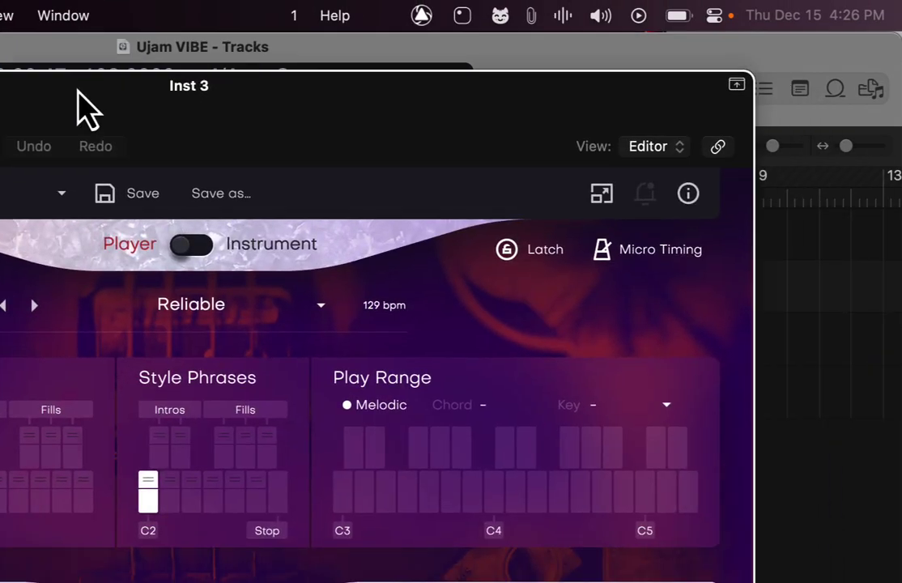
{"action": "left_click", "coordinate": [236, 495]}
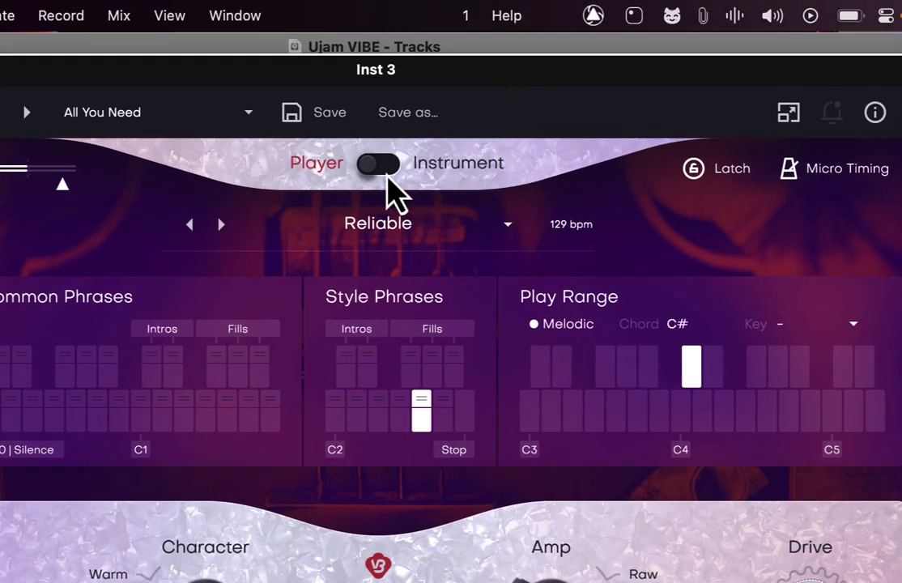
Audition the Dandy styles from Brass Support through Honest and Reliable to Drivers Choice, switching to the E2 style phrase along the way
{"action": "left_click", "coordinate": [397, 227]}
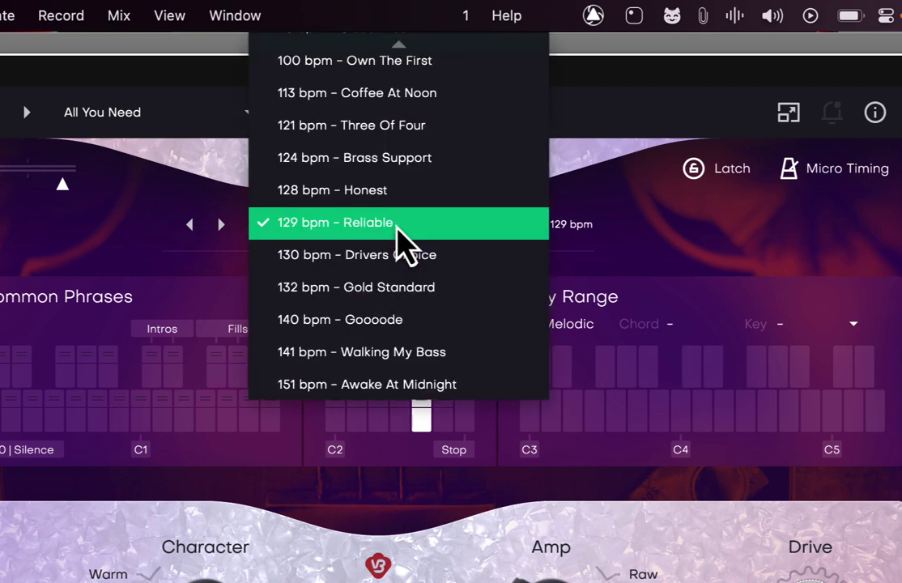
{"action": "left_click", "coordinate": [395, 158]}
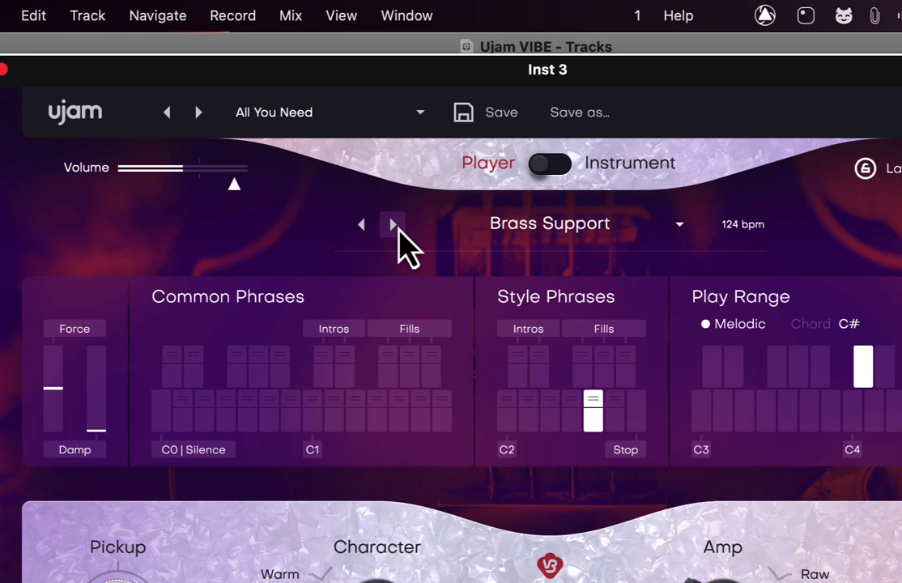
{"action": "left_click", "coordinate": [221, 224]}
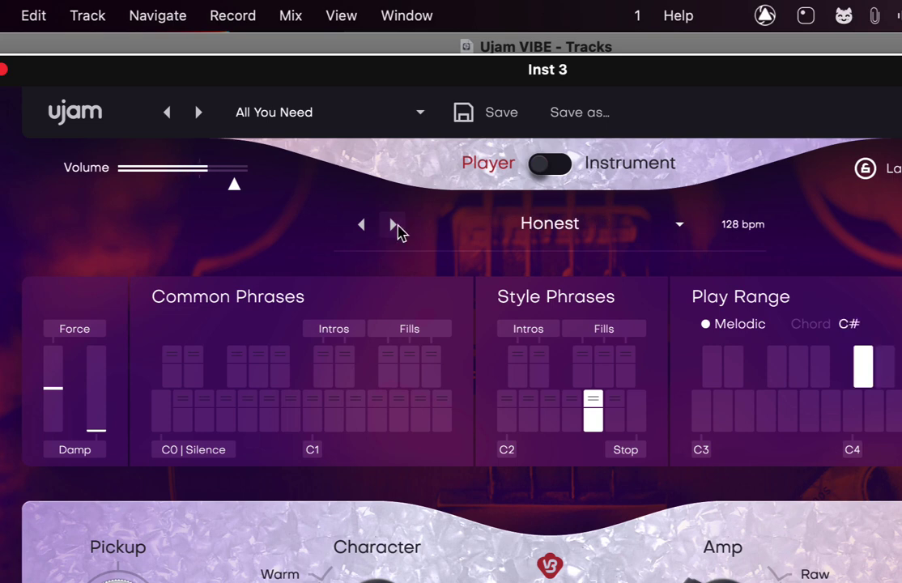
{"action": "left_click", "coordinate": [395, 227]}
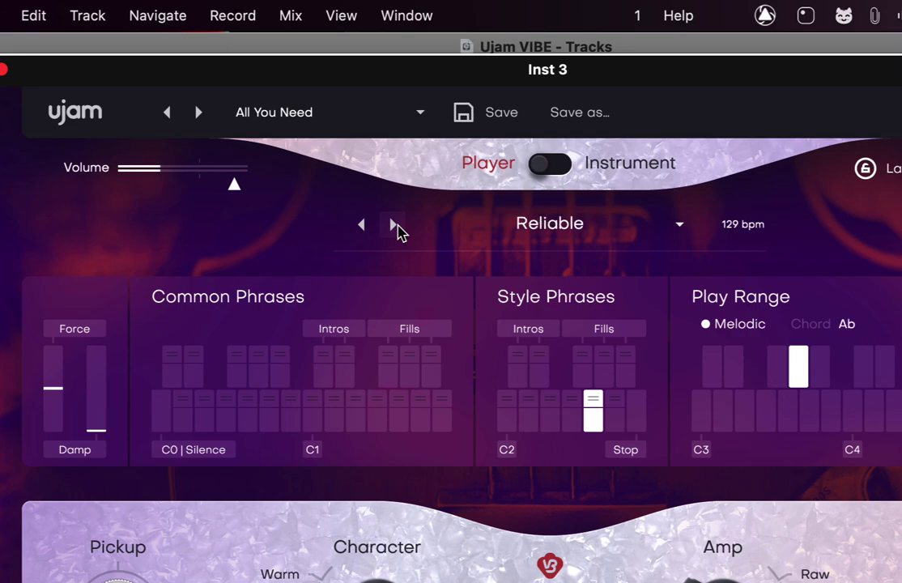
{"action": "left_click", "coordinate": [551, 409]}
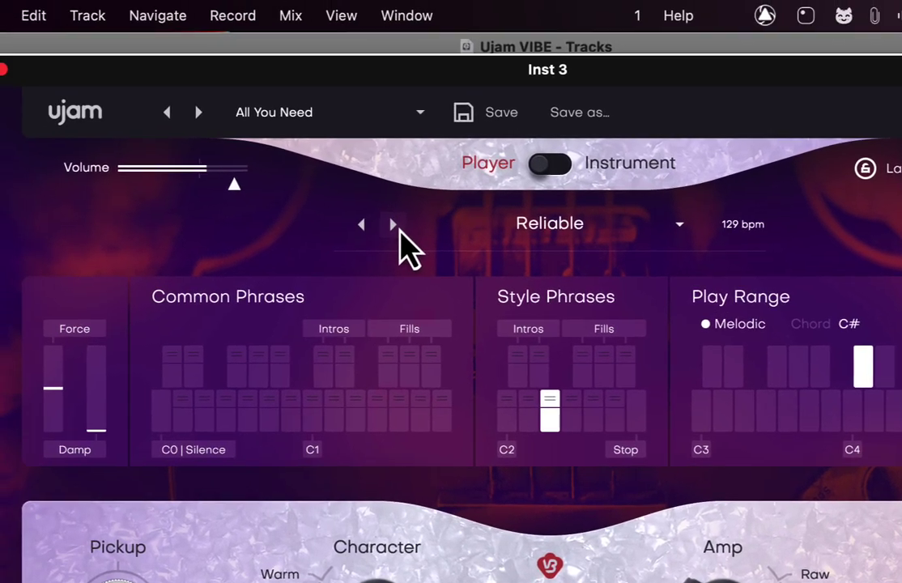
{"action": "left_click", "coordinate": [313, 172]}
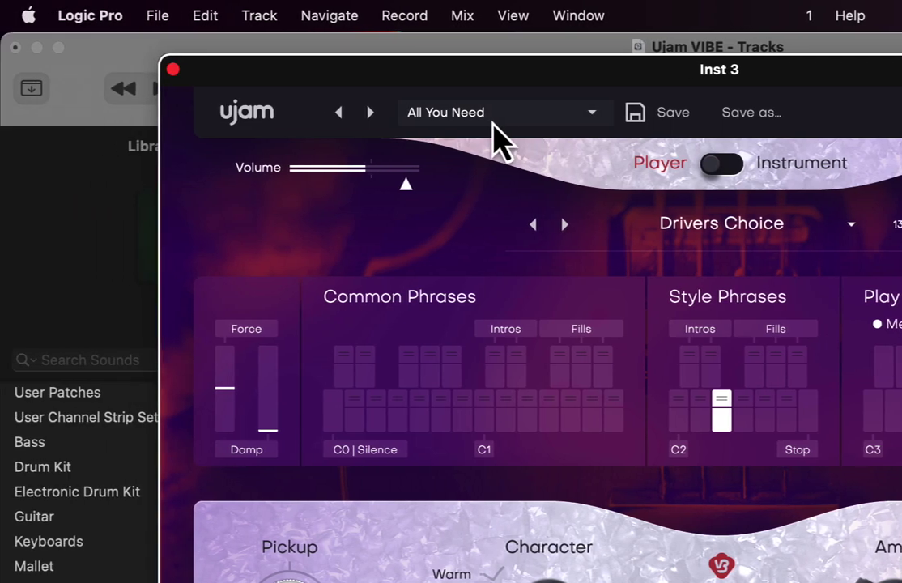
Load the Funk preset Ace Of Stage in Dandy and step through All I Got and Around The World to Climax
{"action": "left_click", "coordinate": [321, 115]}
{"action": "mouse_move", "coordinate": [284, 137]}
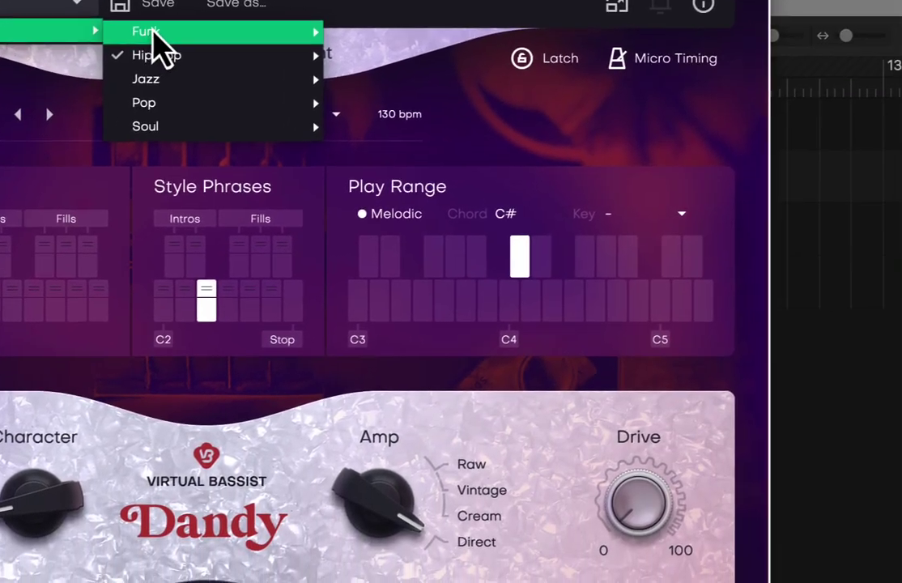
{"action": "mouse_move", "coordinate": [156, 34]}
{"action": "left_click", "coordinate": [389, 31]}
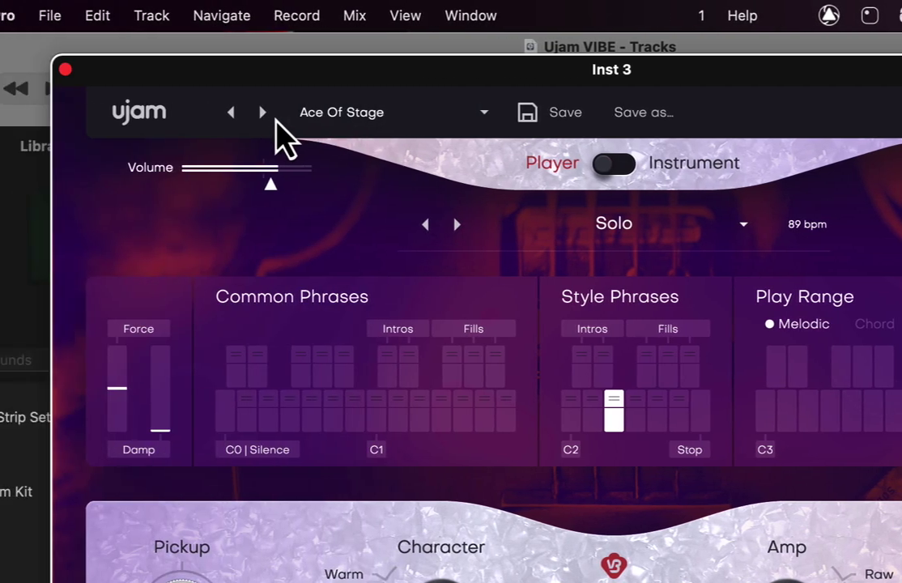
{"action": "left_click", "coordinate": [264, 113]}
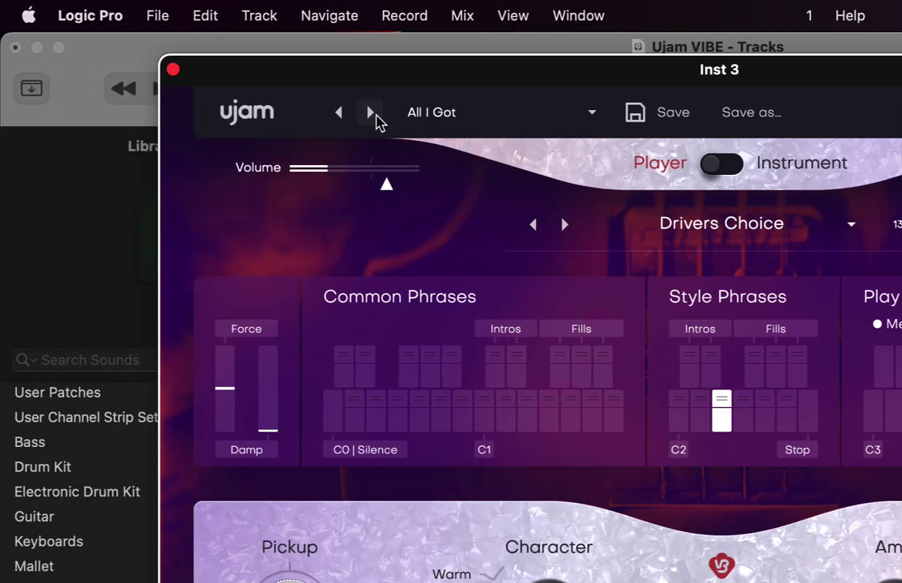
{"action": "left_click", "coordinate": [373, 116]}
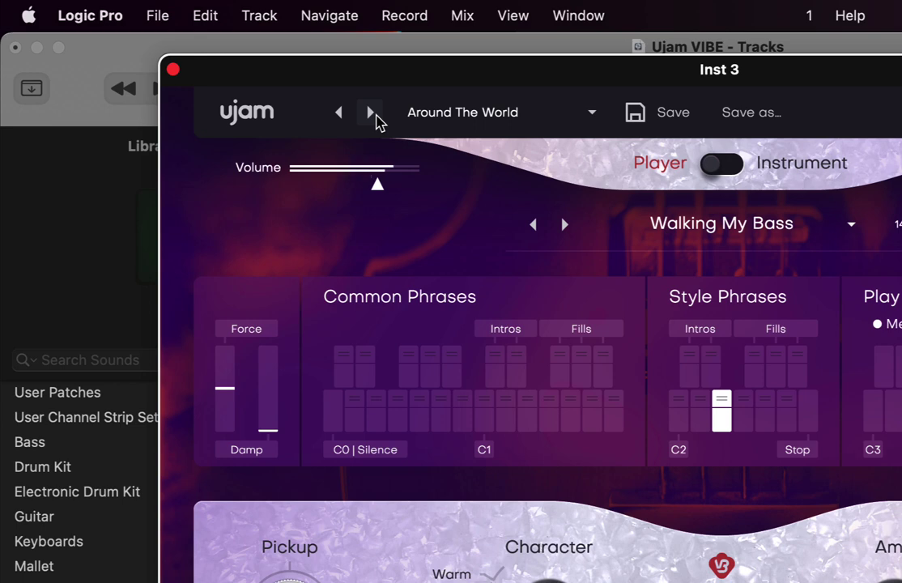
{"action": "left_click", "coordinate": [371, 115]}
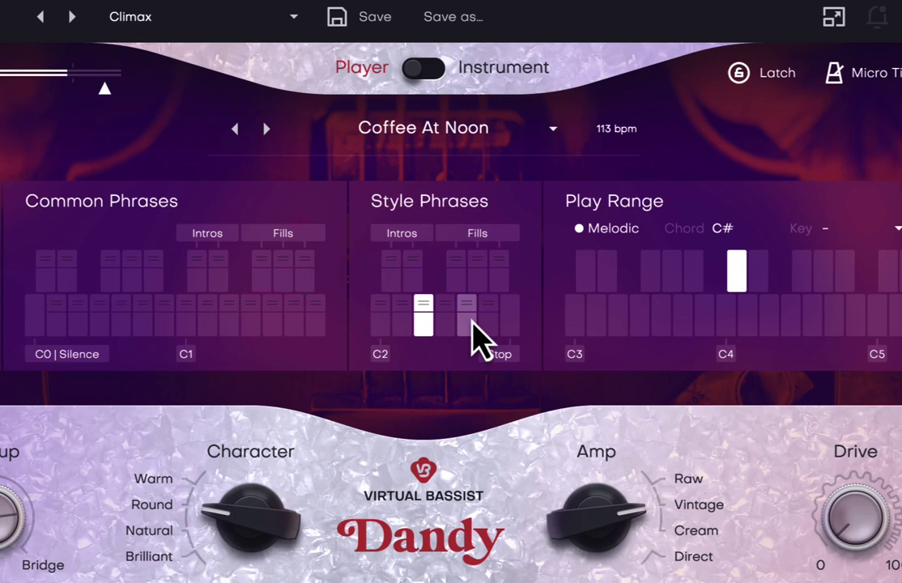
Try the G2 and G#2 style phrases of Coffee At Noon, settle on D2, and switch the amp model to Cream
{"action": "left_click", "coordinate": [764, 413]}
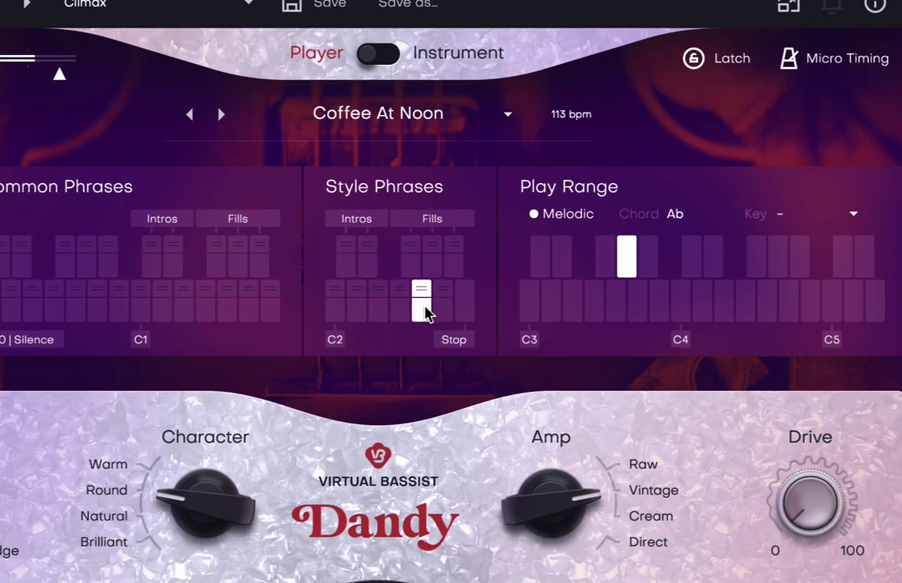
{"action": "left_click", "coordinate": [434, 272]}
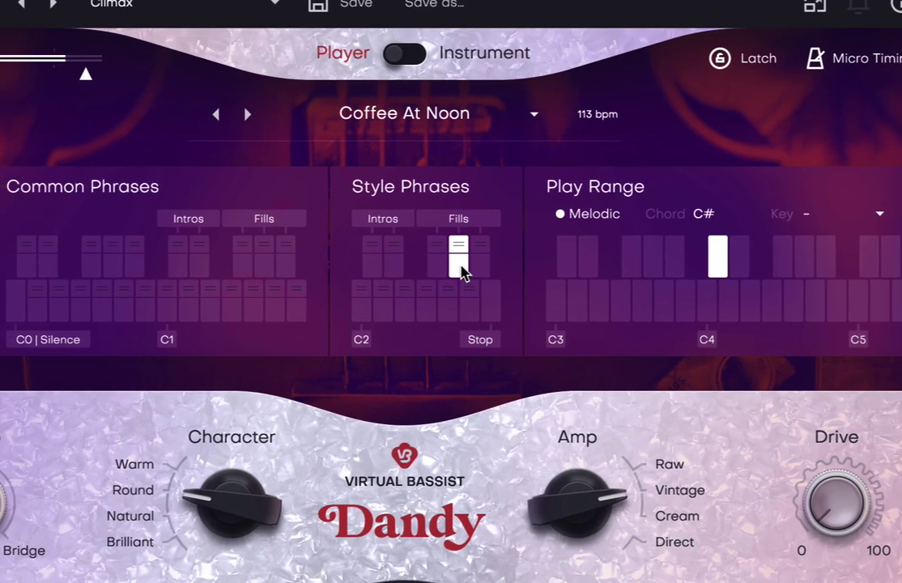
{"action": "left_click", "coordinate": [356, 304]}
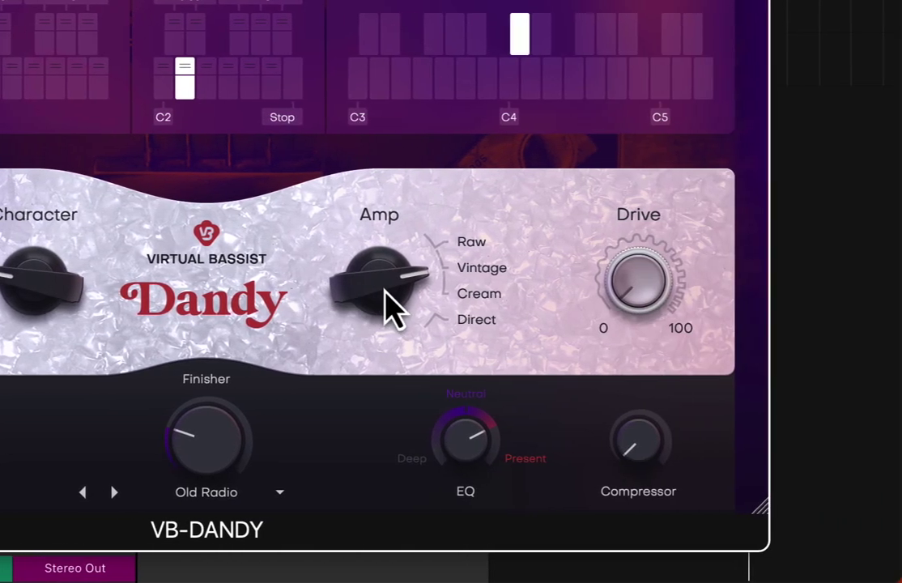
{"action": "left_click_drag", "start_coordinate": [385, 290], "coordinate": [424, 259]}
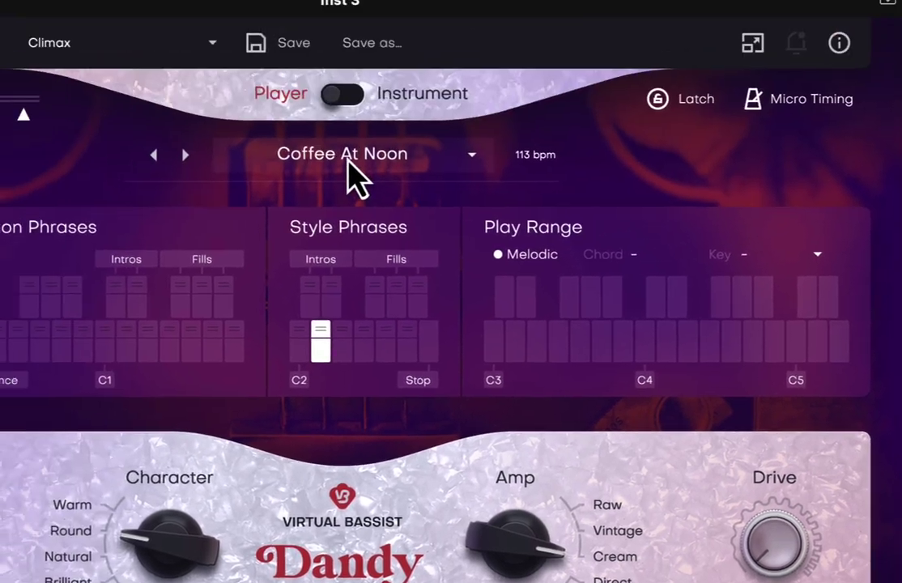
Check the Dandy style list, keep 113 bpm - Coffee At Noon, and close the bassist window
{"action": "left_click", "coordinate": [349, 162]}
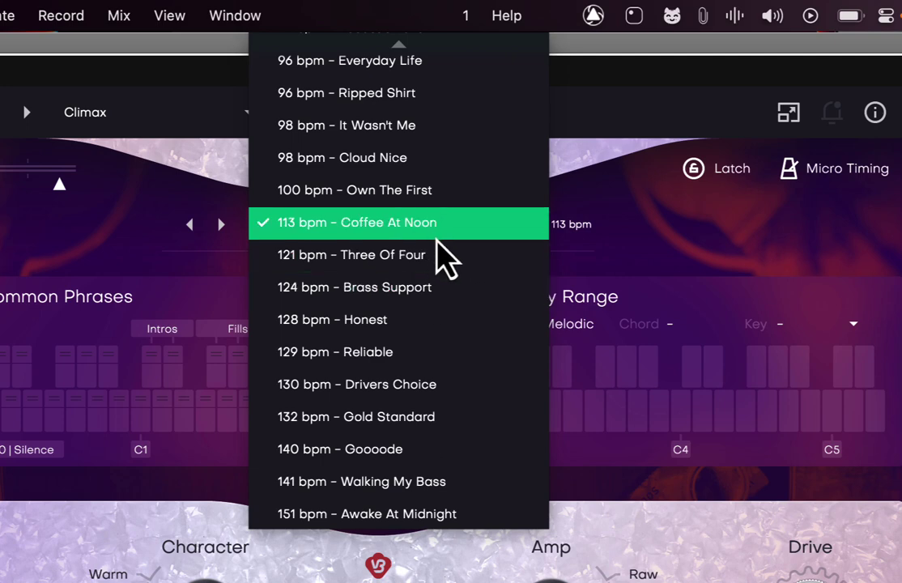
{"action": "left_click", "coordinate": [430, 234]}
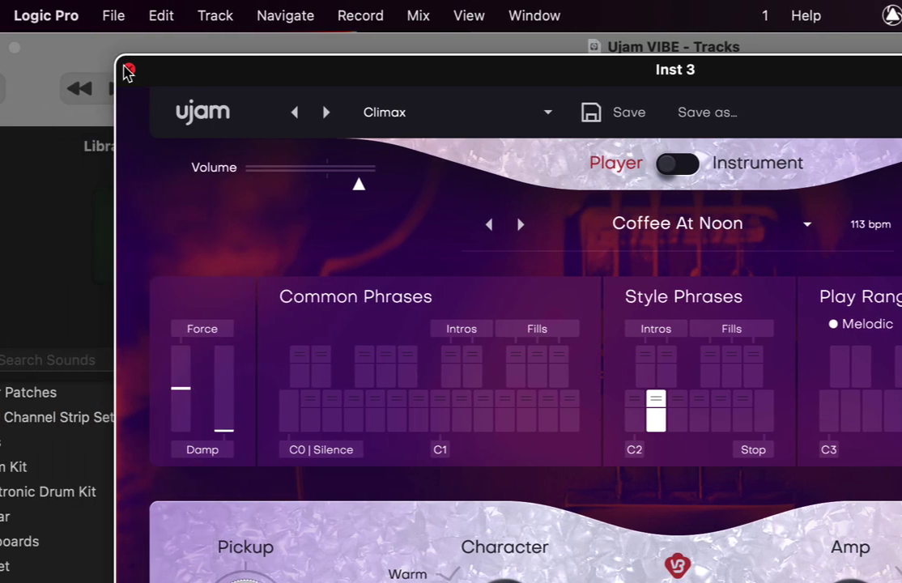
{"action": "left_click", "coordinate": [127, 70]}
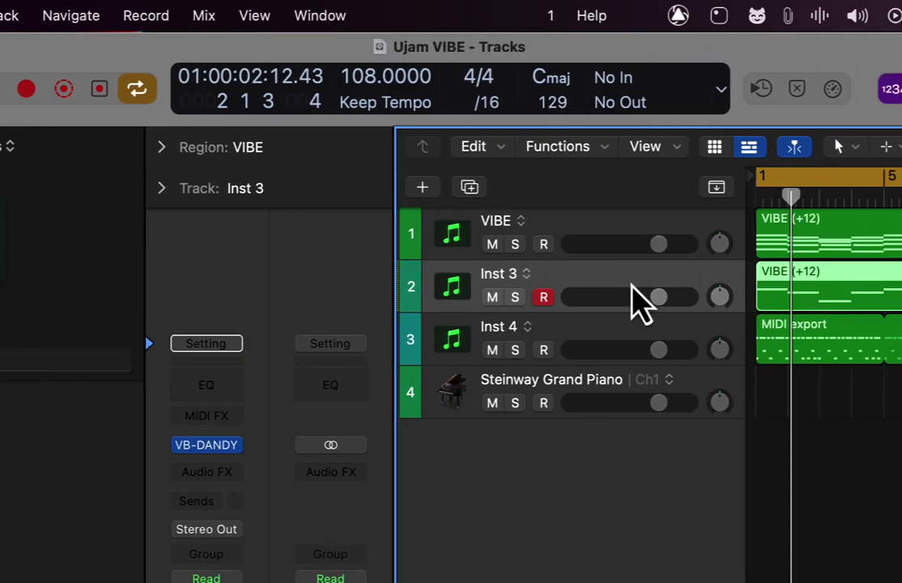
Open the Virtual Drummer DEEP instrument on the Inst 4 track and set its style to 113 bpm - Coffee At Noon
{"action": "left_click", "coordinate": [615, 336]}
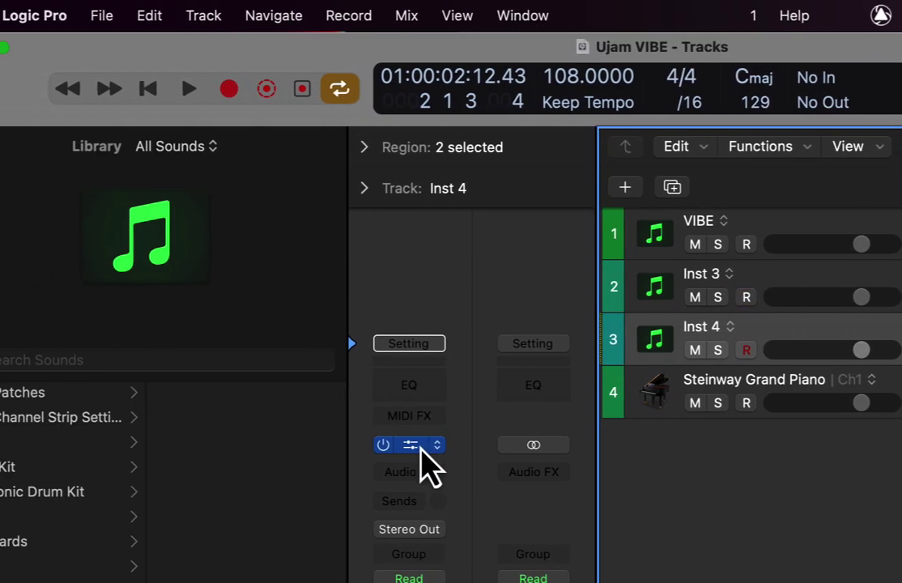
{"action": "left_click", "coordinate": [219, 445]}
{"action": "key", "text": "v"}
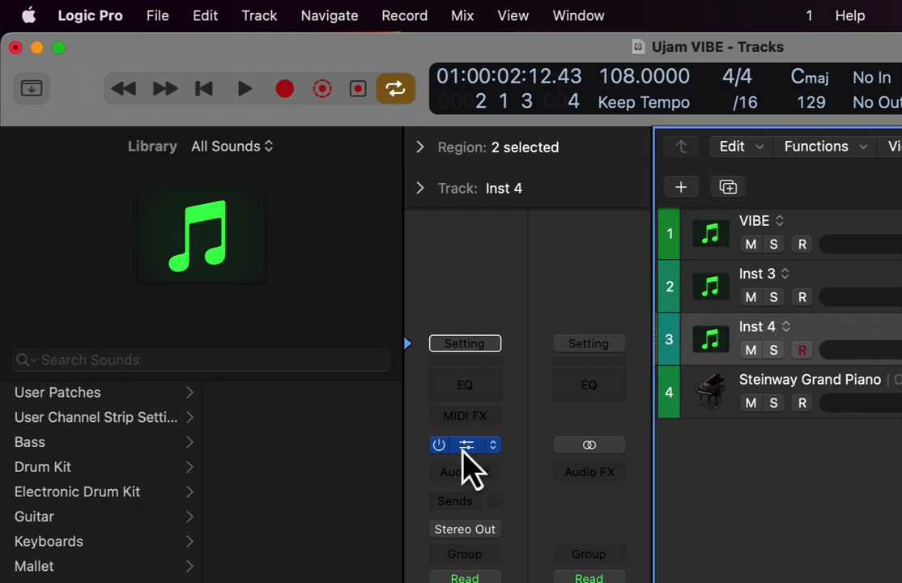
{"action": "left_click", "coordinate": [463, 451]}
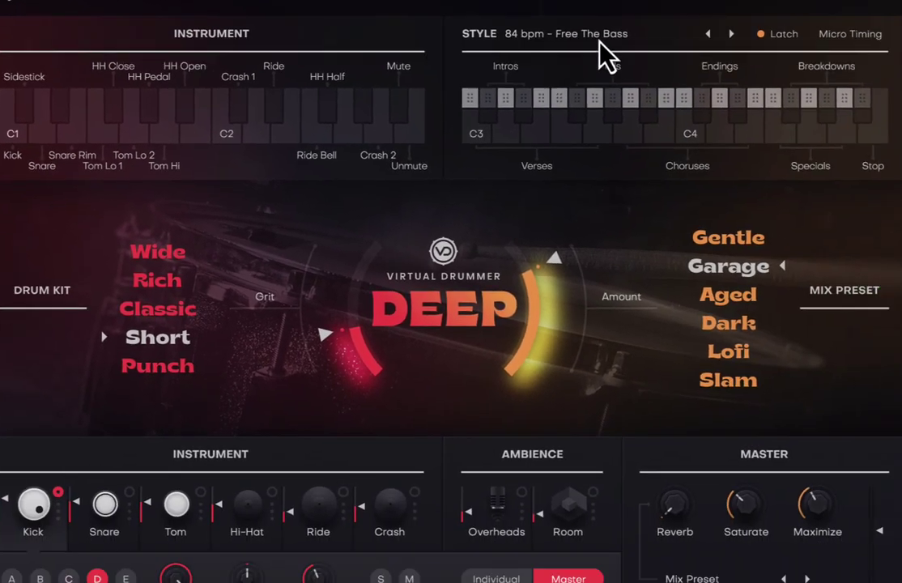
{"action": "left_click", "coordinate": [600, 39]}
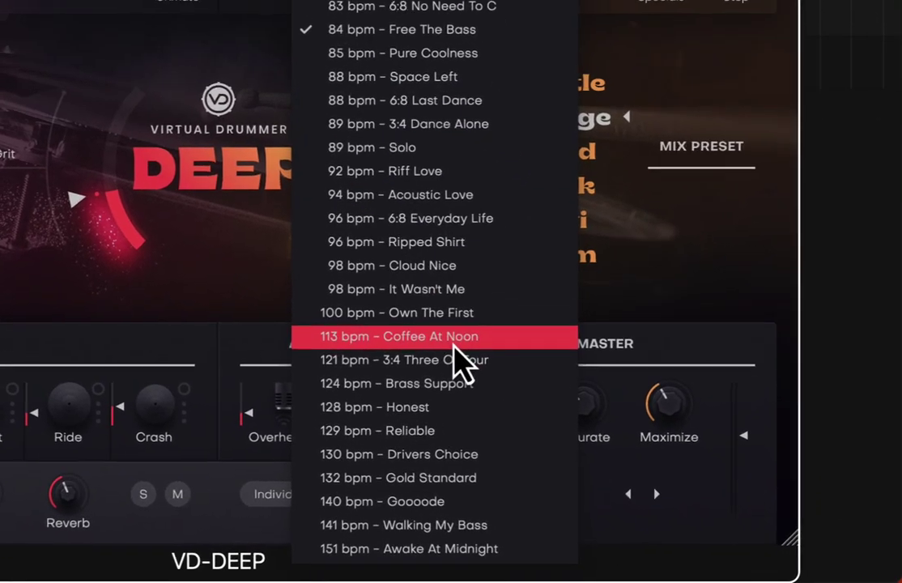
{"action": "left_click", "coordinate": [539, 389]}
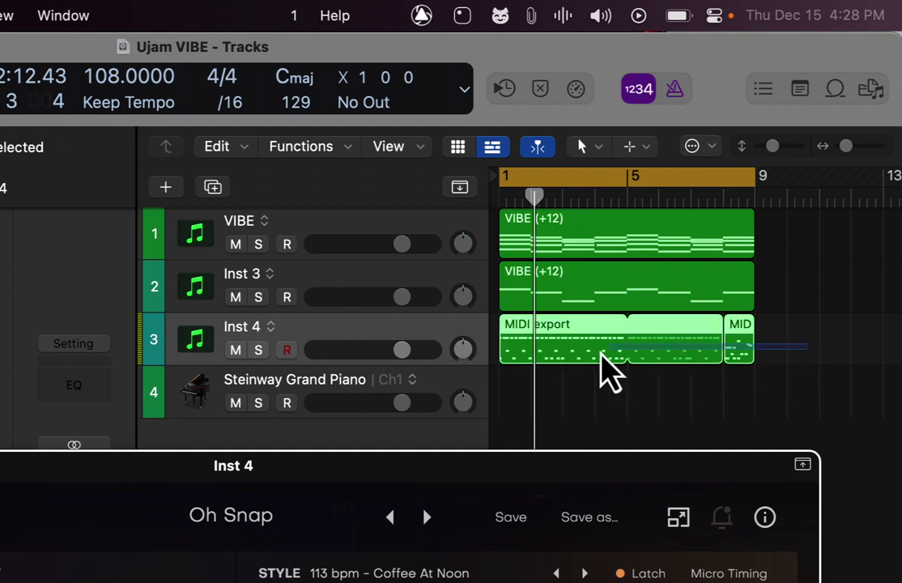
Select the MIDI export regions on the Inst 4 track and audition the drummer's Coffee At Noon style phrases, ending on the F3 verse
{"action": "left_click_drag", "start_coordinate": [534, 352], "coordinate": [772, 358]}
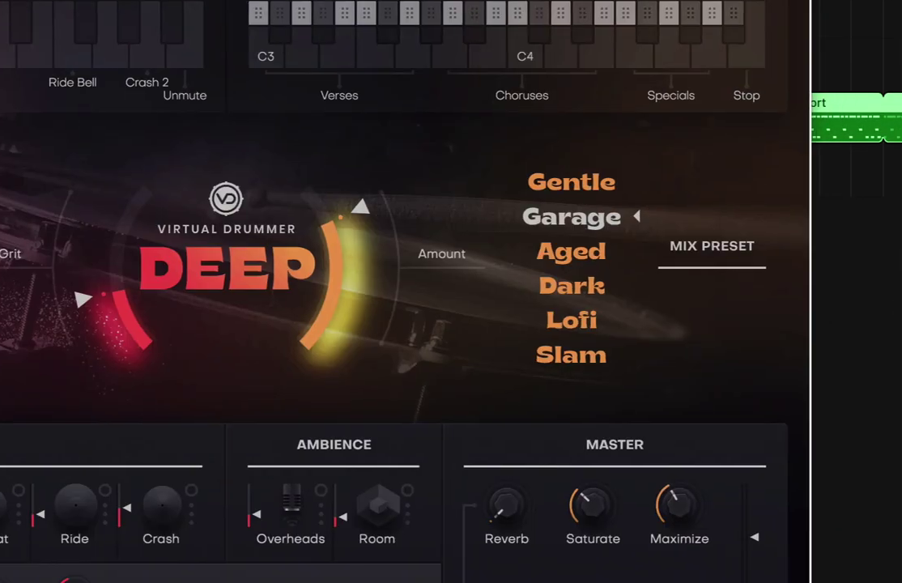
{"action": "left_click", "coordinate": [383, 5]}
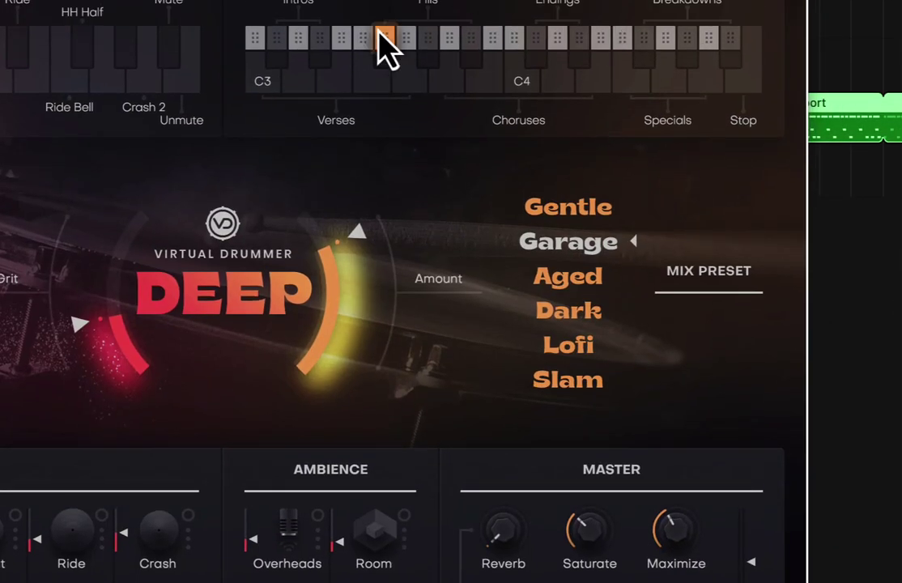
{"action": "left_click", "coordinate": [355, 29]}
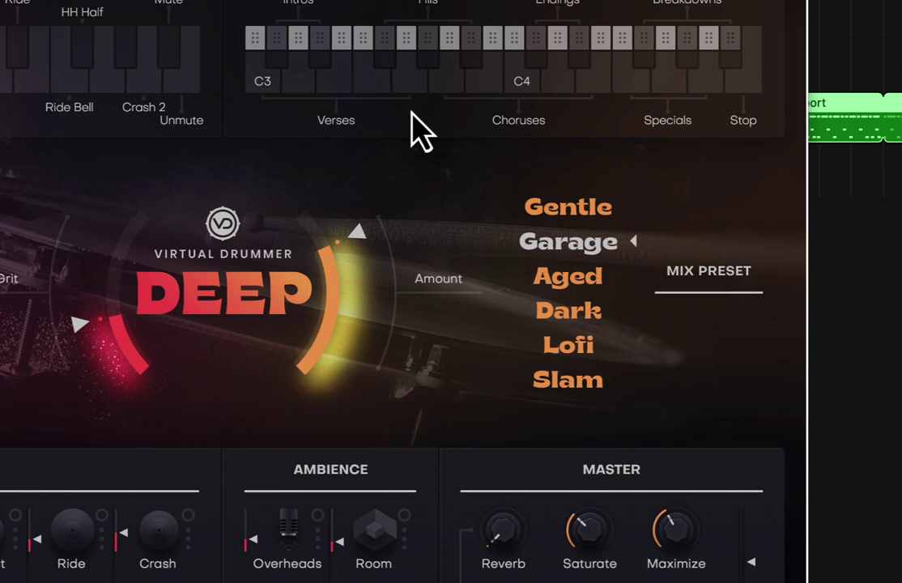
{"action": "left_click", "coordinate": [378, 84]}
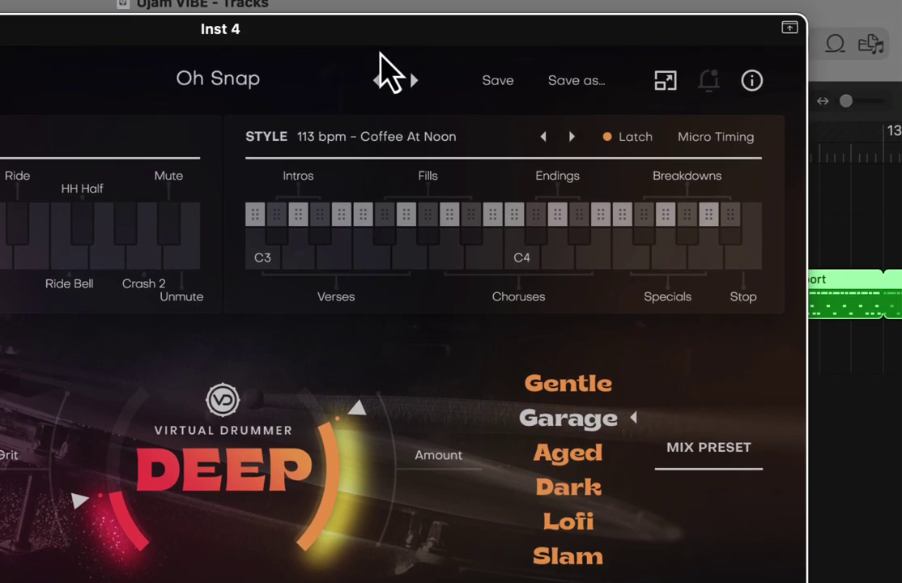
{"action": "left_click_drag", "start_coordinate": [383, 76], "coordinate": [399, 106]}
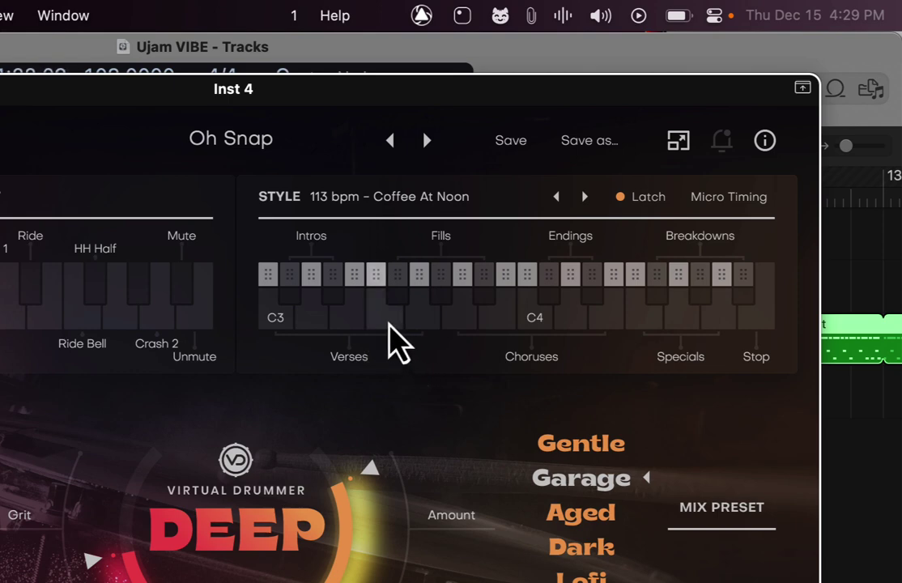
{"action": "left_click", "coordinate": [389, 324]}
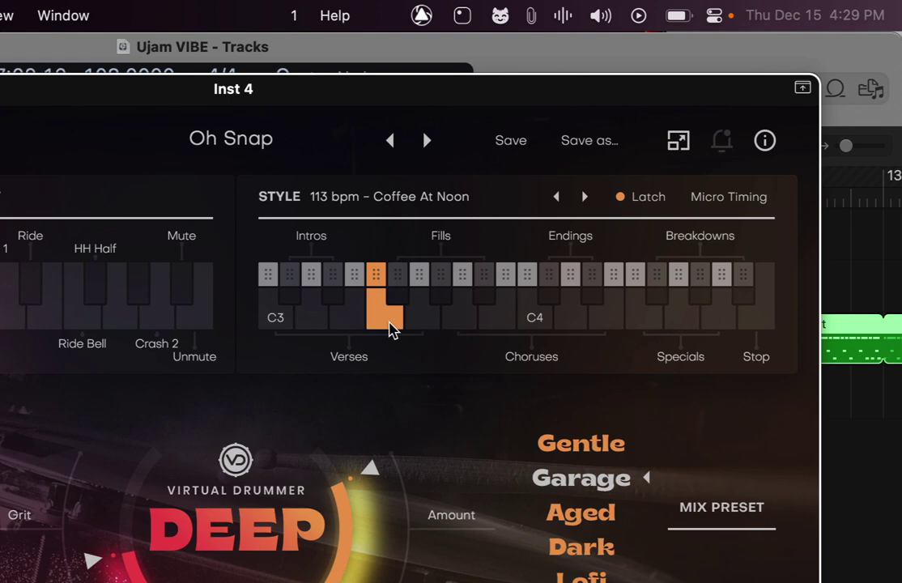
Audition the drummer's Coffee At Noon phrases D3, G3, A#3, C4 and D4 against the looped progression
{"action": "left_click", "coordinate": [318, 323]}
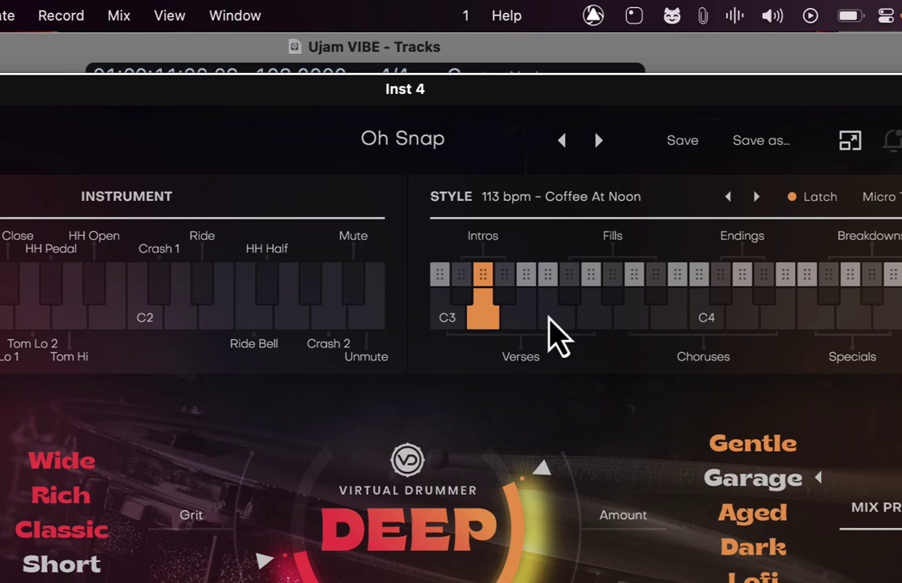
{"action": "left_click", "coordinate": [463, 320]}
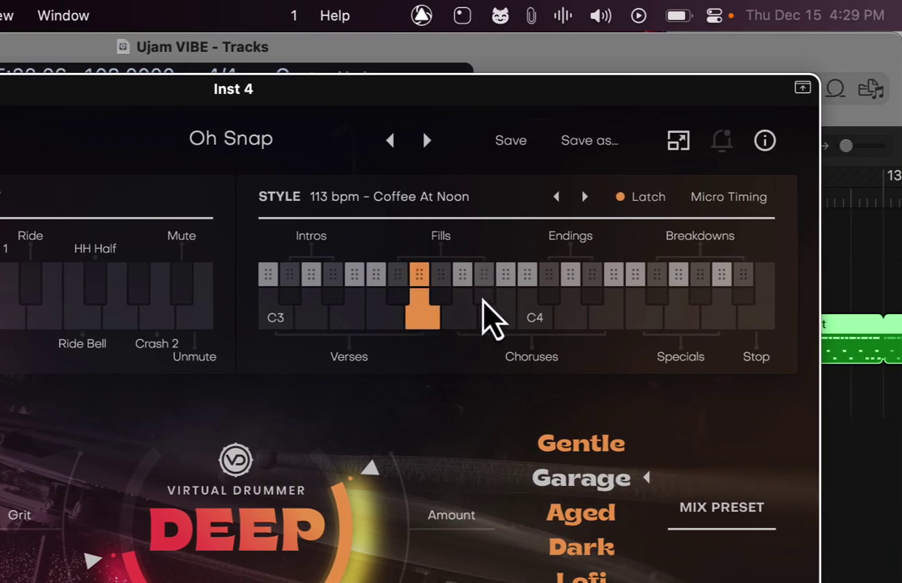
{"action": "left_click", "coordinate": [483, 300]}
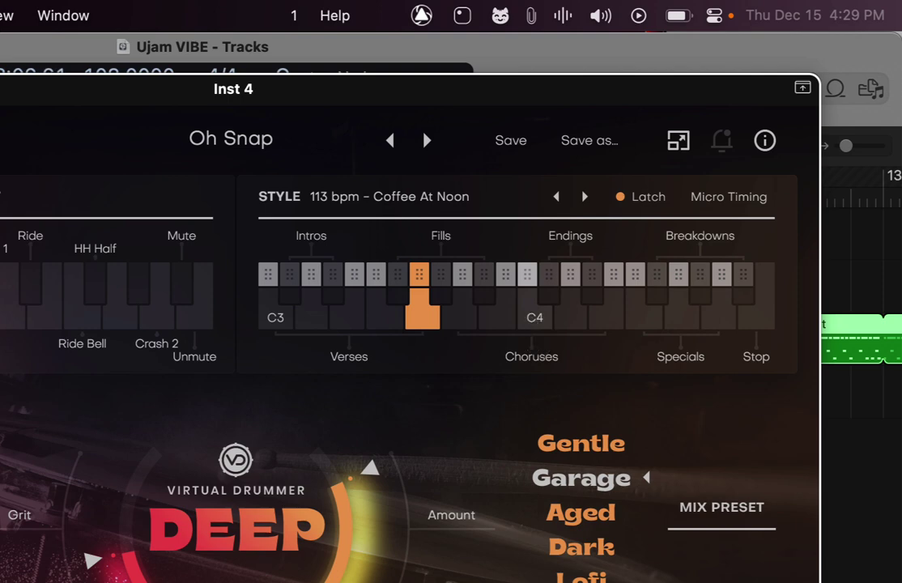
{"action": "left_click", "coordinate": [532, 318]}
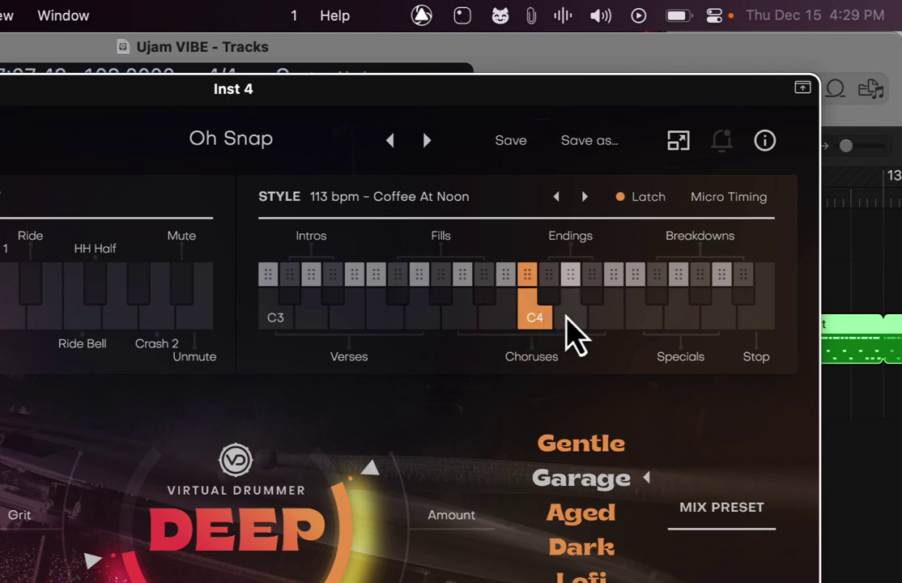
{"action": "left_click", "coordinate": [567, 319]}
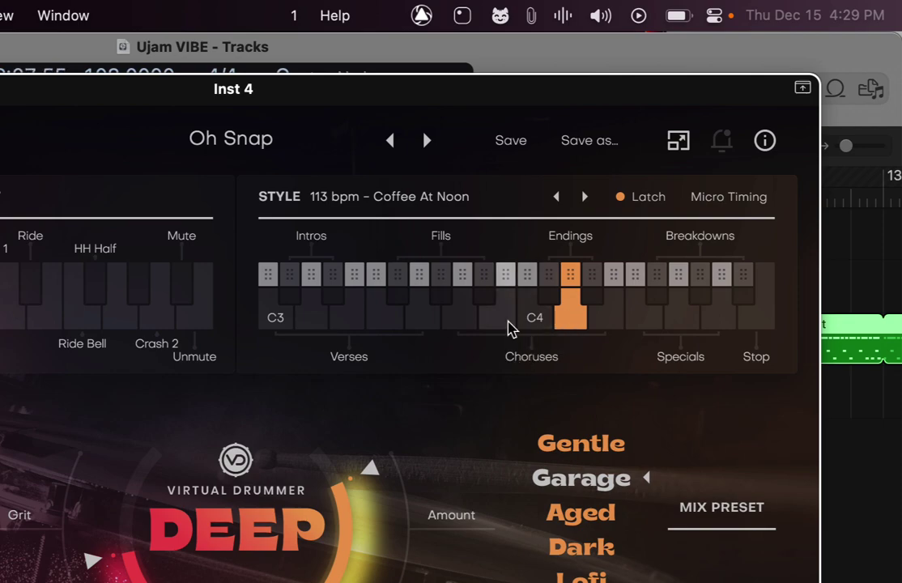
Close the Virtual Drummer DEEP window and open the VB-DANDY bassist on the Inst 3 track
{"action": "left_click_drag", "start_coordinate": [356, 97], "coordinate": [404, 397]}
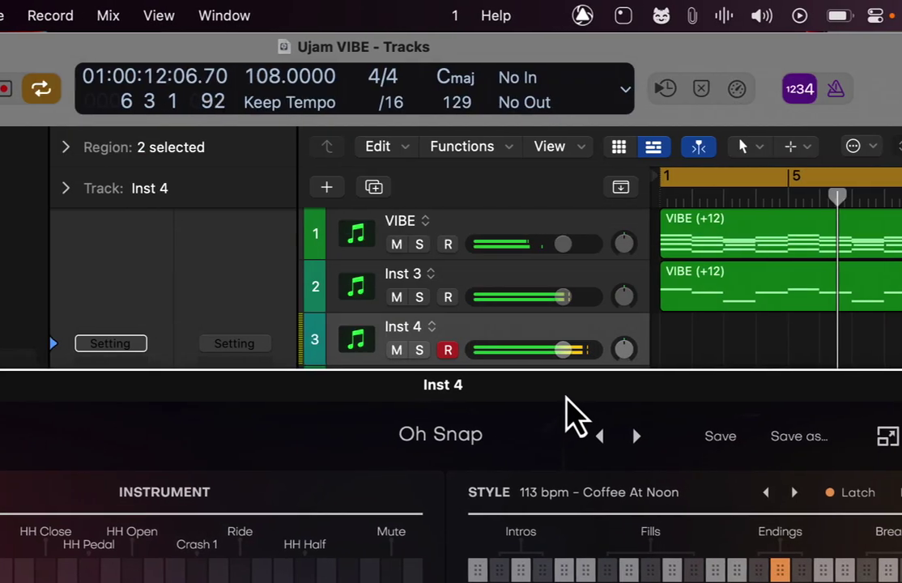
{"action": "left_click_drag", "start_coordinate": [571, 413], "coordinate": [571, 438]}
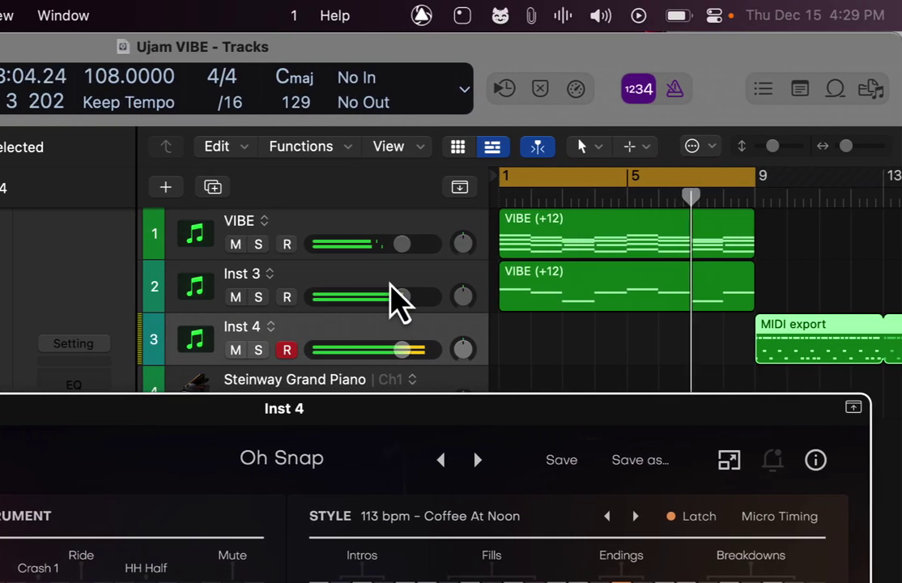
{"action": "left_click", "coordinate": [534, 283]}
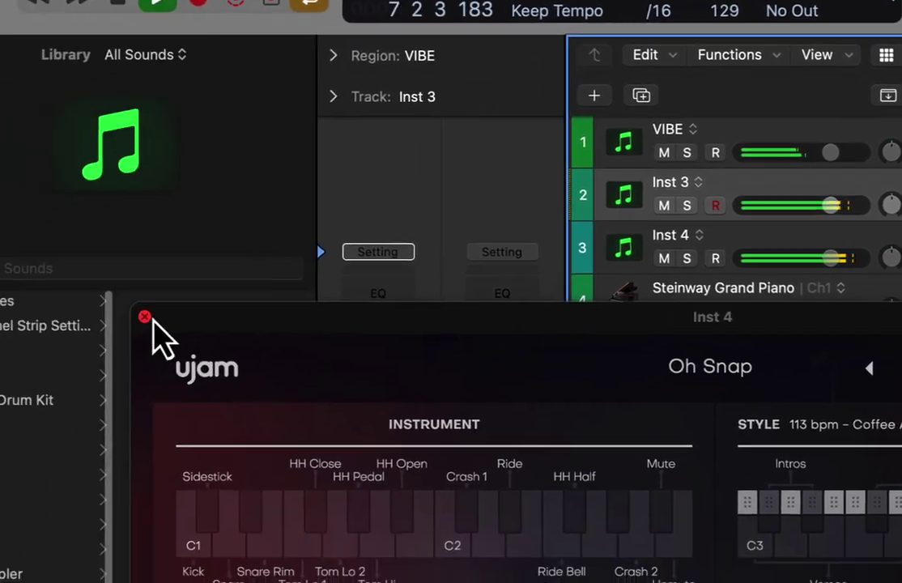
{"action": "left_click", "coordinate": [144, 316]}
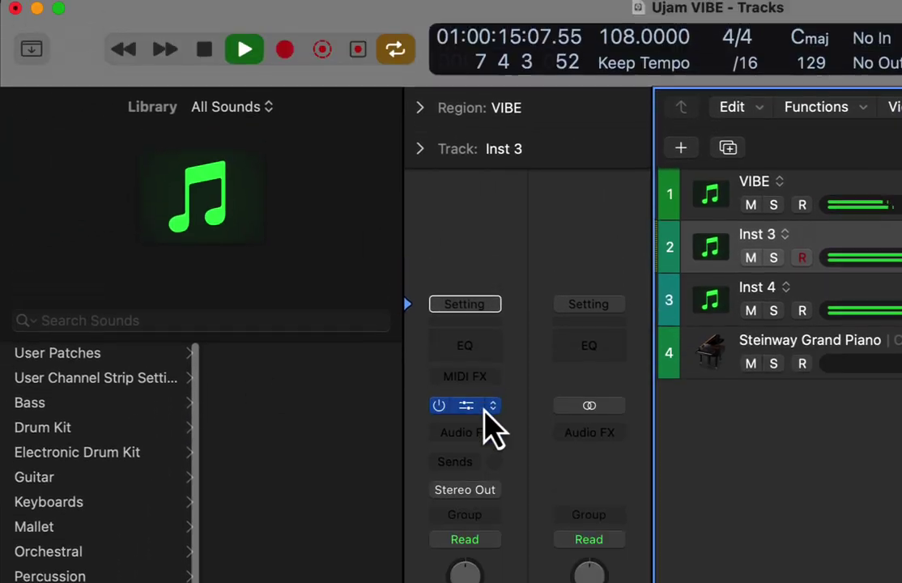
{"action": "left_click", "coordinate": [387, 357]}
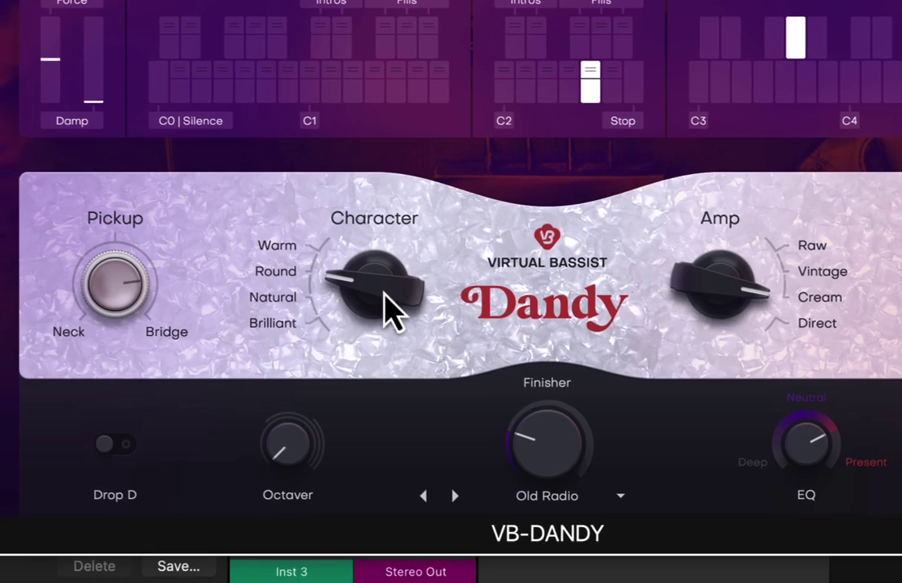
Try the bassist's Coffee At Noon style phrases E2, the G#2 fill, A2 and C2, and settle on F2
{"action": "left_click_drag", "start_coordinate": [234, 531], "coordinate": [245, 437]}
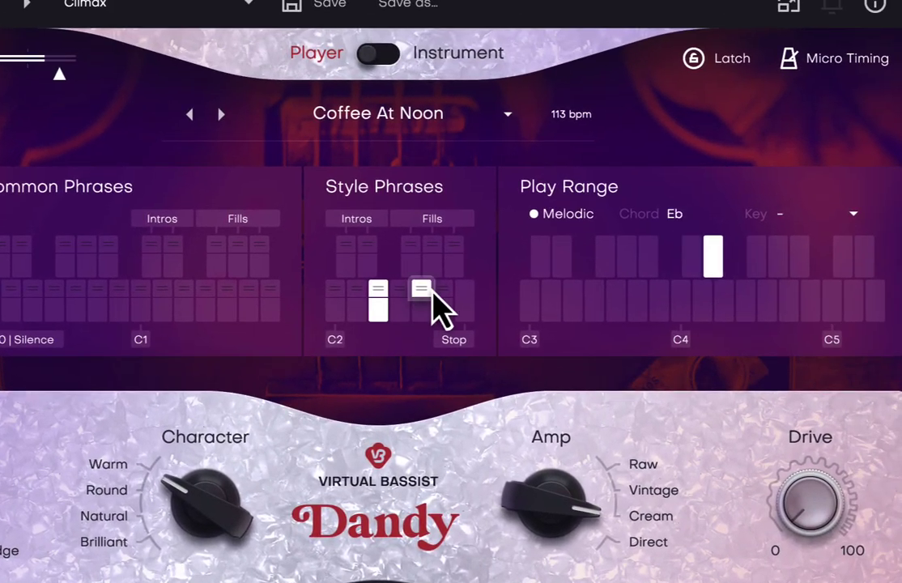
{"action": "left_click", "coordinate": [432, 269]}
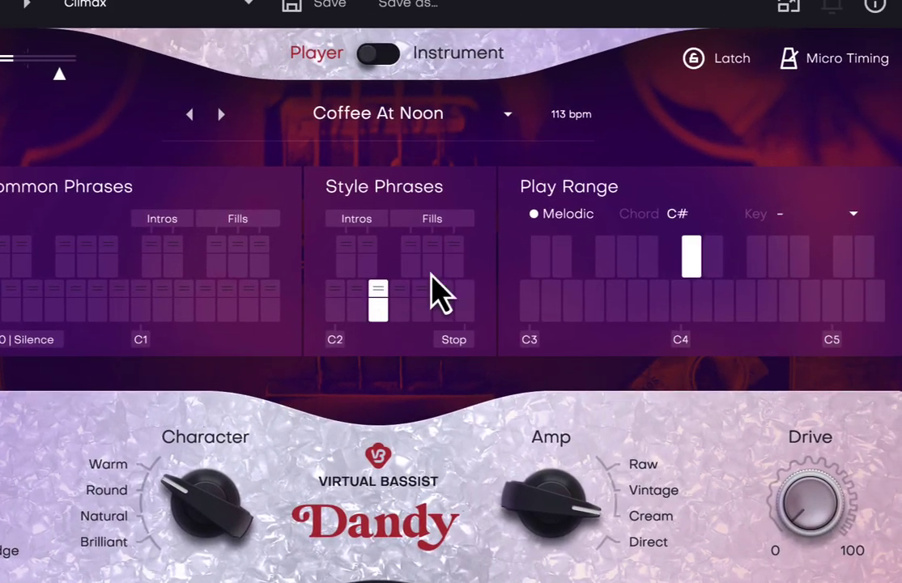
{"action": "left_click", "coordinate": [446, 308]}
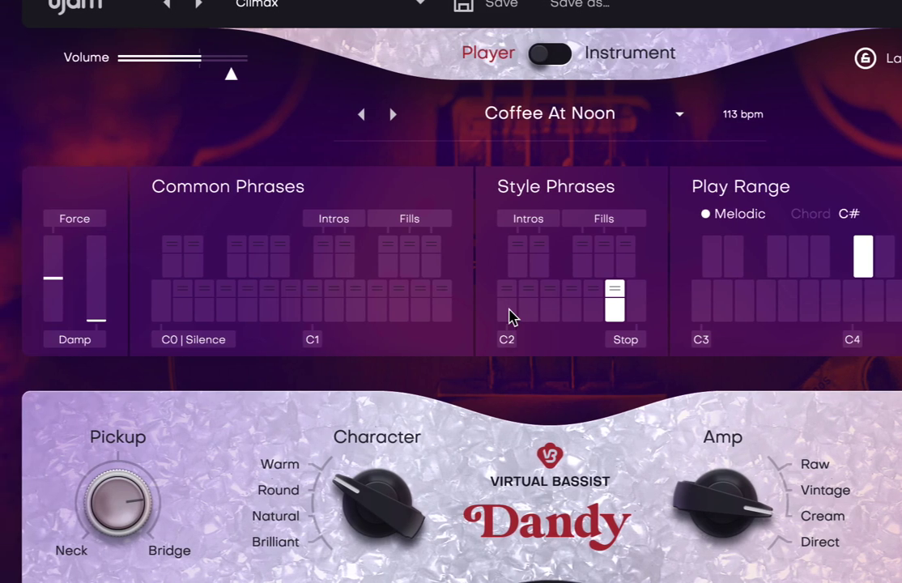
{"action": "left_click", "coordinate": [507, 312]}
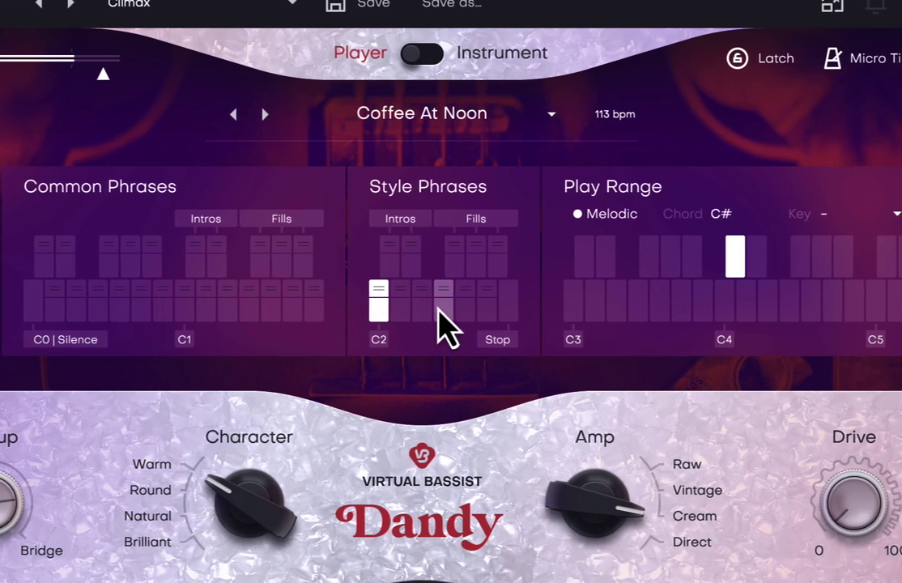
{"action": "left_click", "coordinate": [572, 308]}
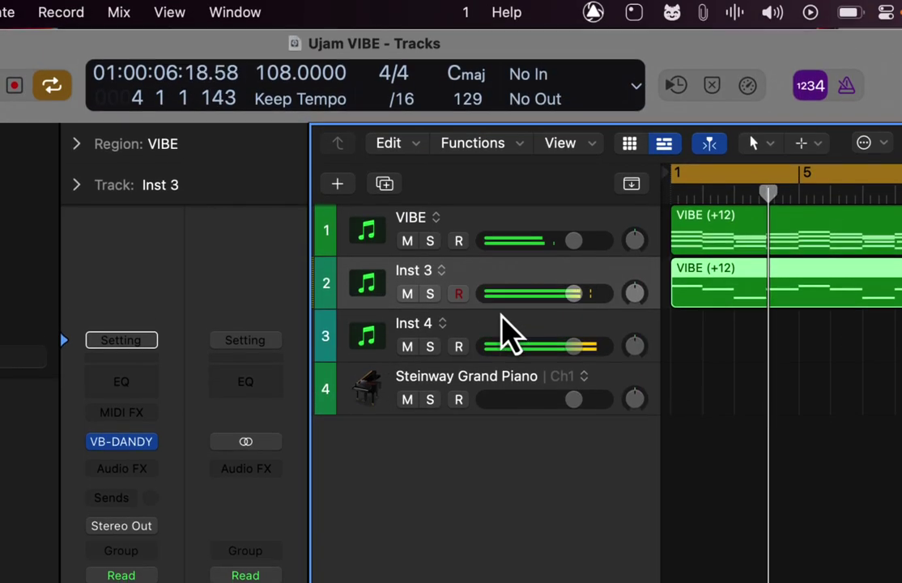
Reopen the VD-DEEP drummer on the Inst 4 track and set its style phrase to the F3 verse
{"action": "left_click", "coordinate": [503, 332]}
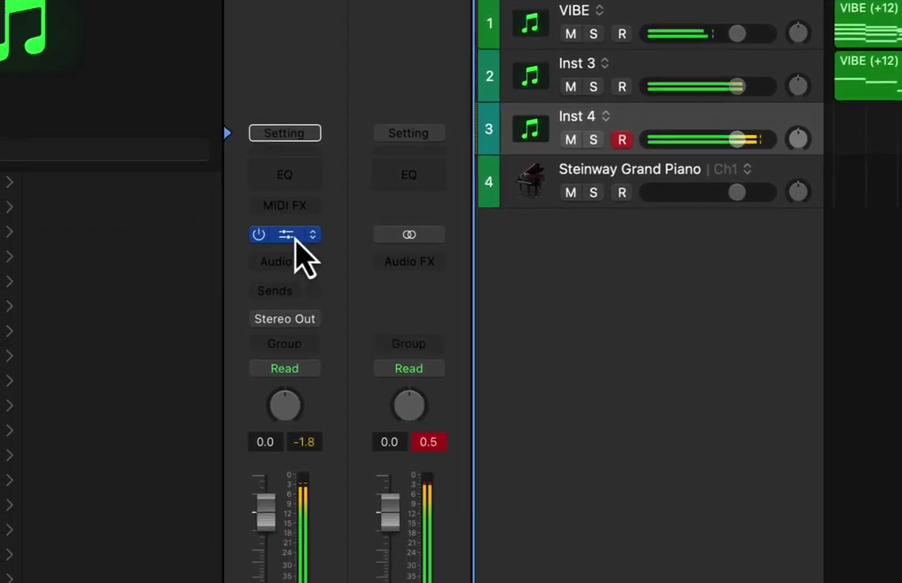
{"action": "left_click", "coordinate": [287, 234]}
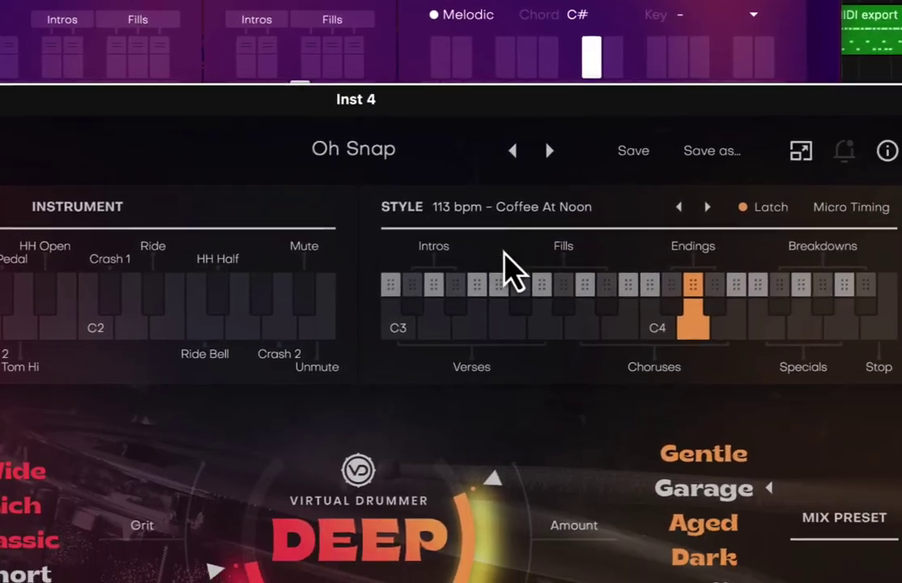
{"action": "left_click", "coordinate": [430, 295]}
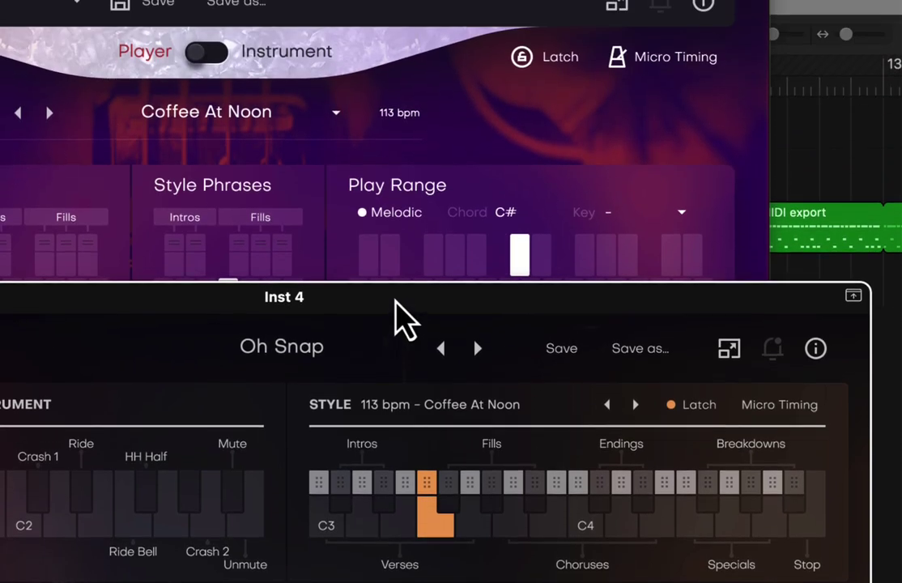
Close both the Inst 4 drummer and Inst 3 bassist plug-in windows
{"action": "left_click_drag", "start_coordinate": [405, 81], "coordinate": [332, 10]}
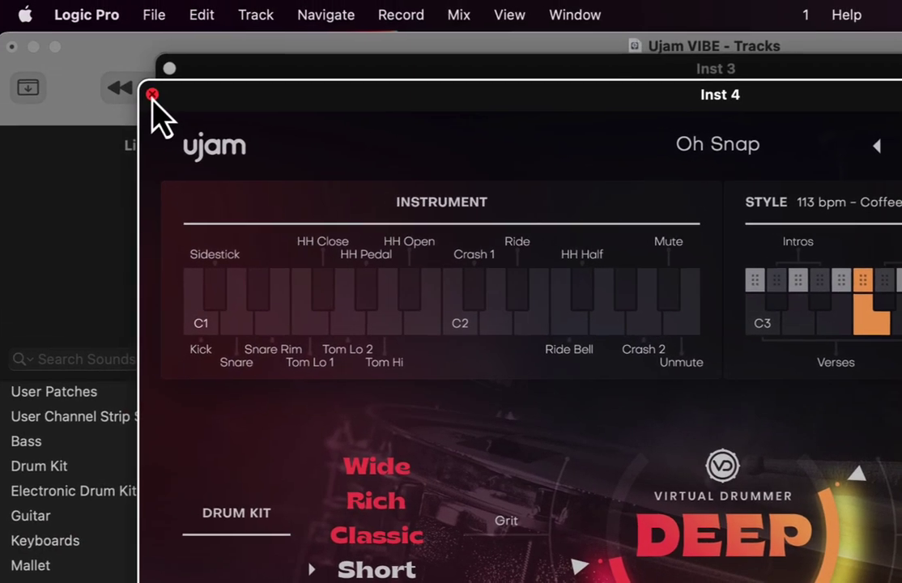
{"action": "left_click", "coordinate": [152, 95]}
{"action": "left_click", "coordinate": [167, 68]}
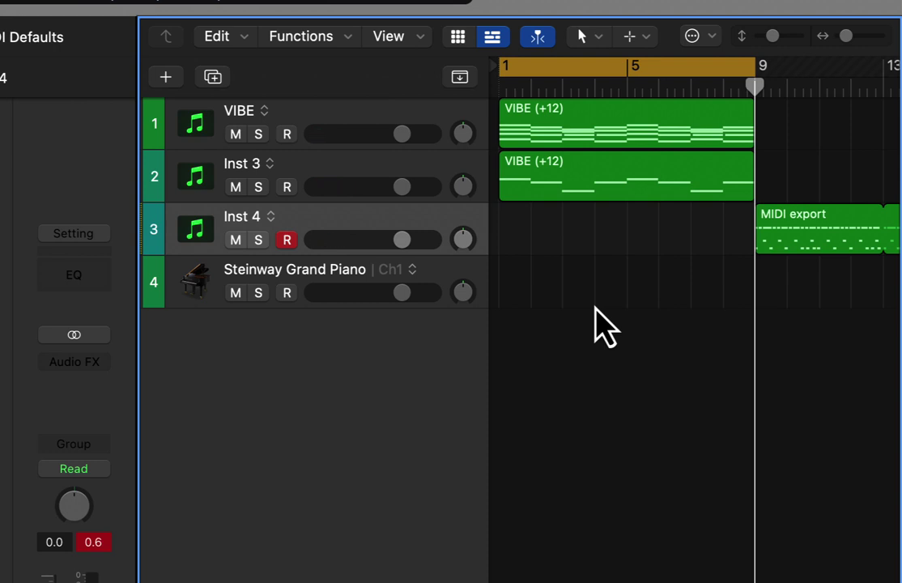
Move the MIDI export region on the Inst 4 track to bar 1, play it with the other tracks and open it in the Piano Roll
{"action": "left_click_drag", "start_coordinate": [810, 258], "coordinate": [557, 263]}
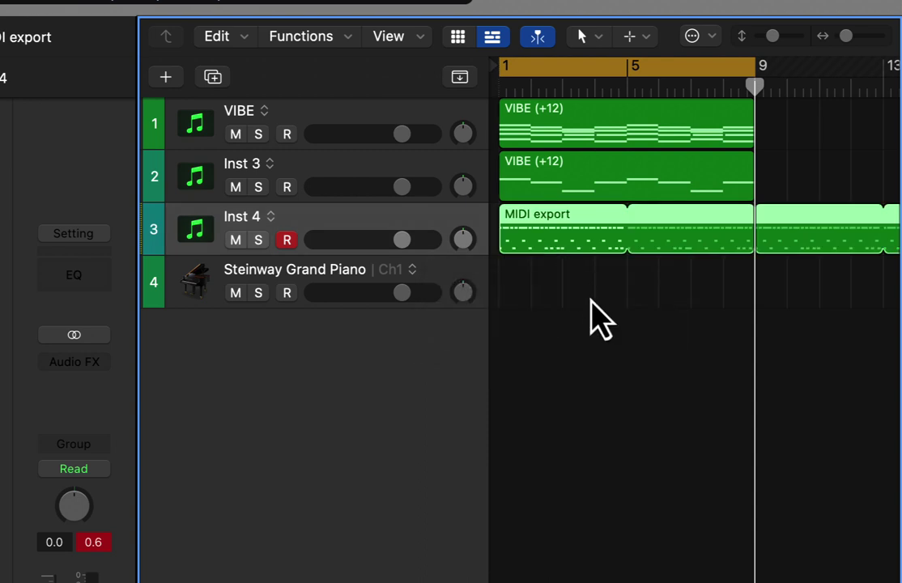
{"action": "key", "text": "space"}
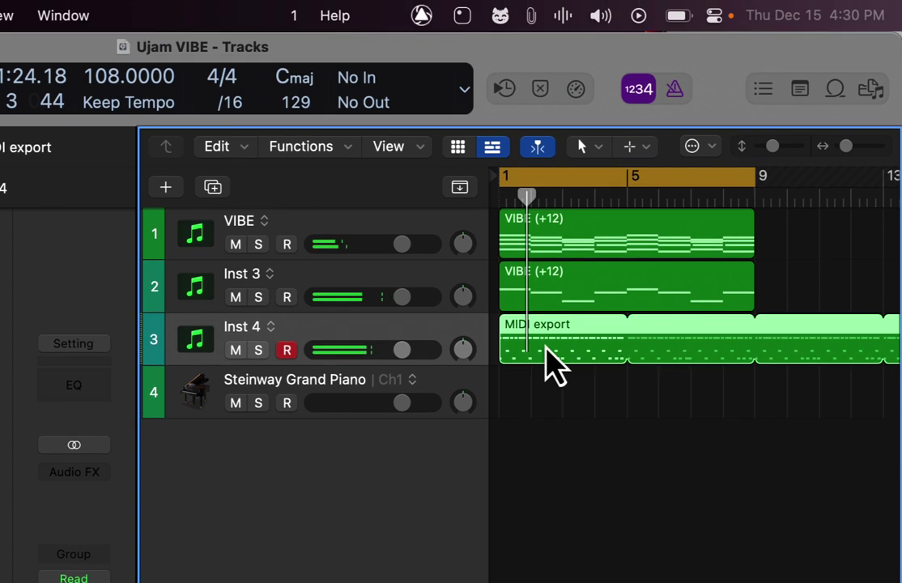
{"action": "double_click", "coordinate": [545, 347]}
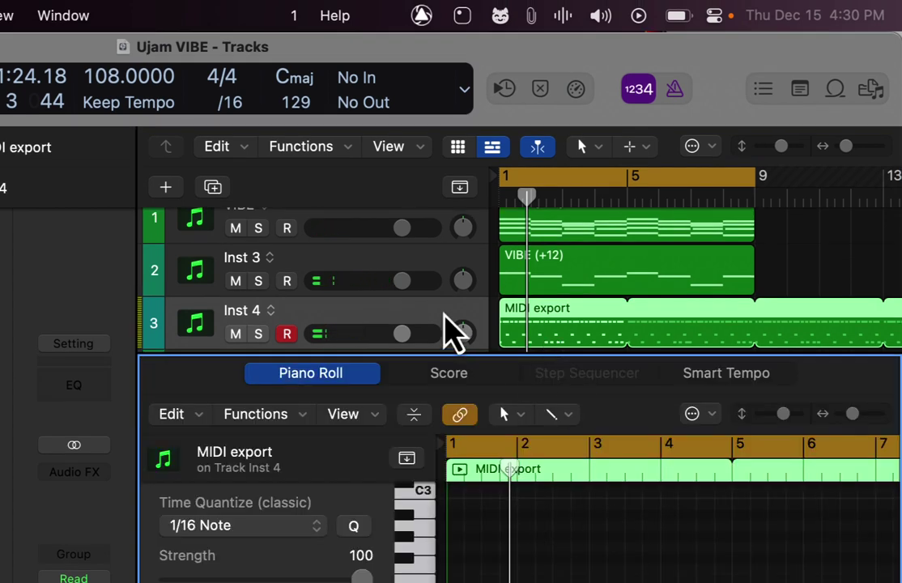
Open VB-DANDY on Inst 3, try pulling a fill phrase out as MIDI, and close the bassist window and Piano Roll
{"action": "left_click", "coordinate": [377, 274]}
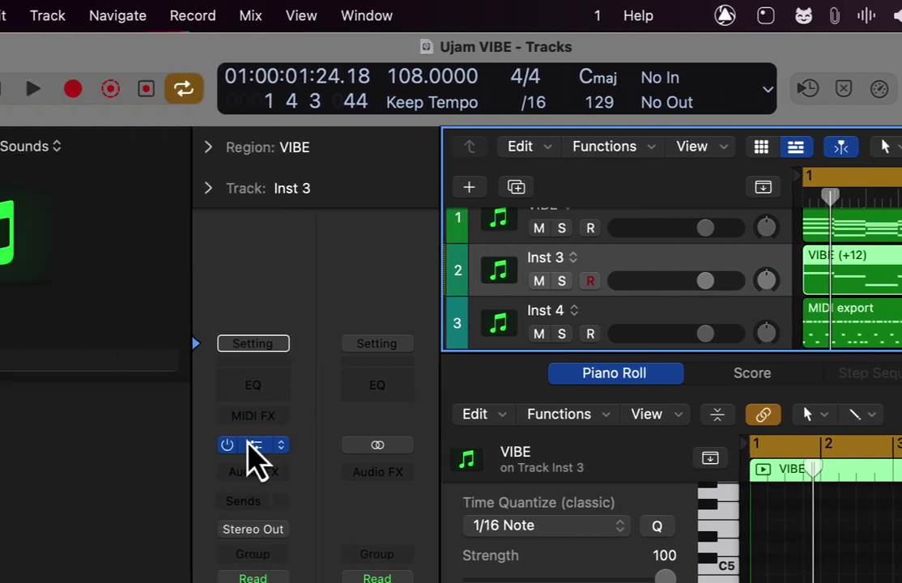
{"action": "left_click", "coordinate": [254, 445]}
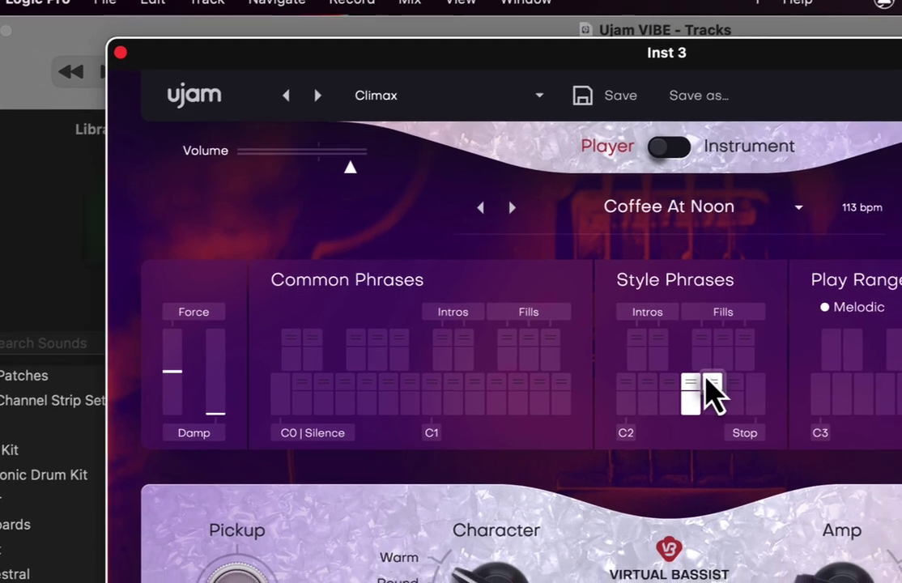
{"action": "left_click", "coordinate": [754, 363]}
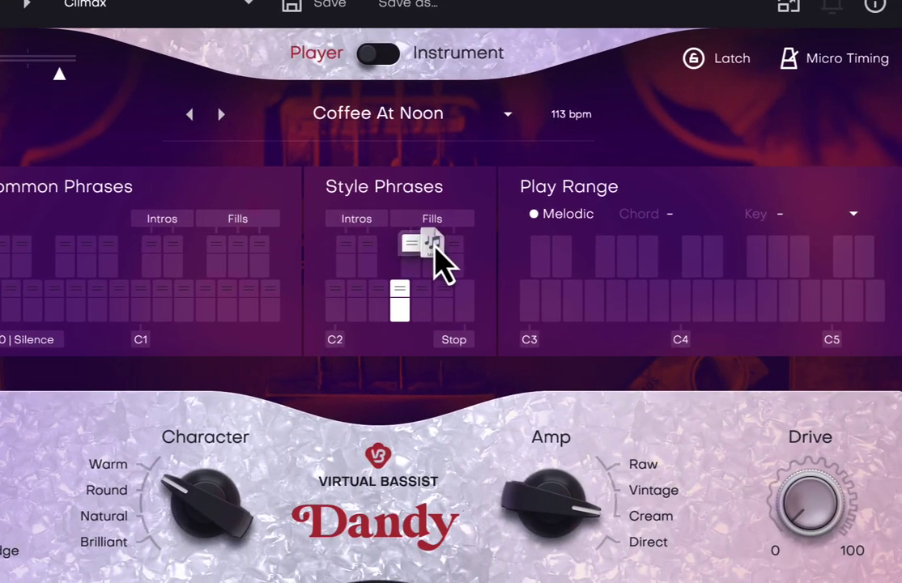
{"action": "left_click_drag", "start_coordinate": [876, 172], "coordinate": [196, 217]}
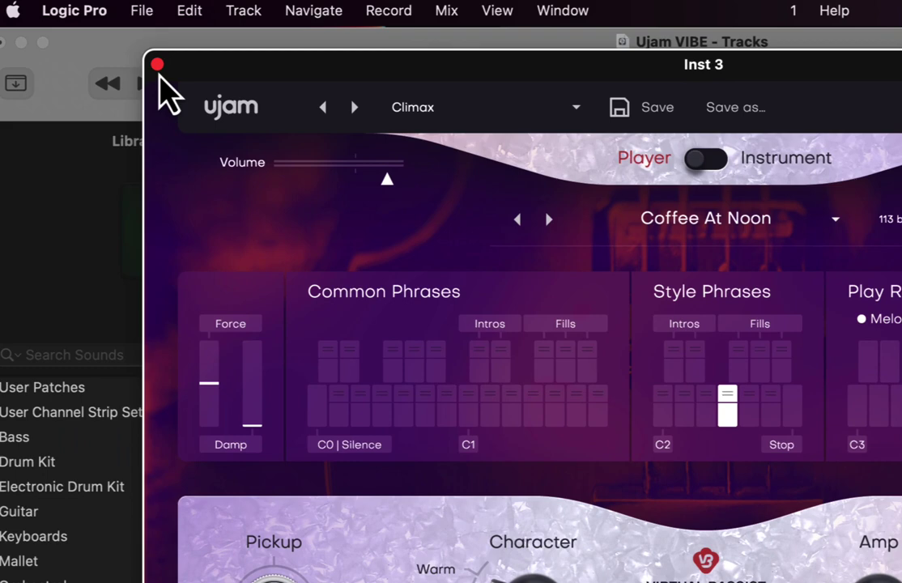
{"action": "left_click", "coordinate": [158, 67]}
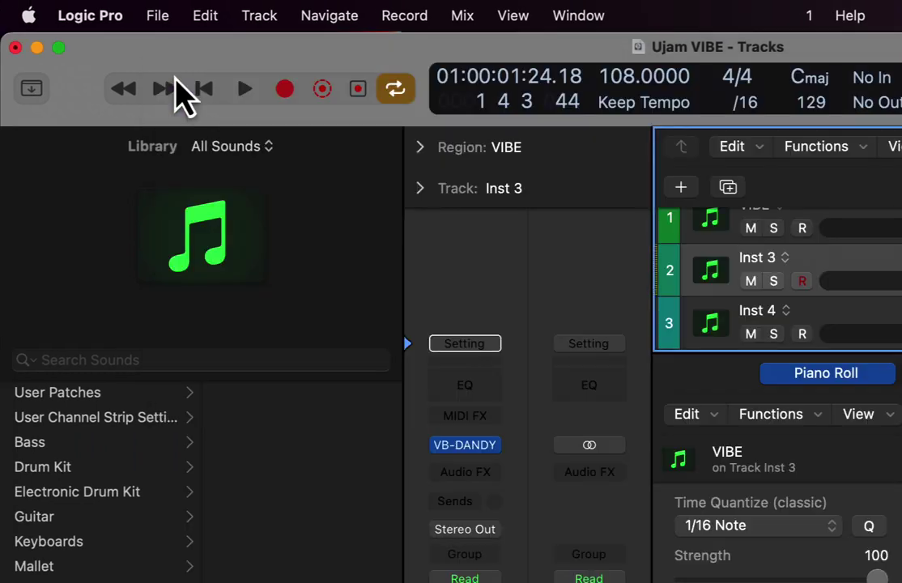
{"action": "key", "text": "e"}
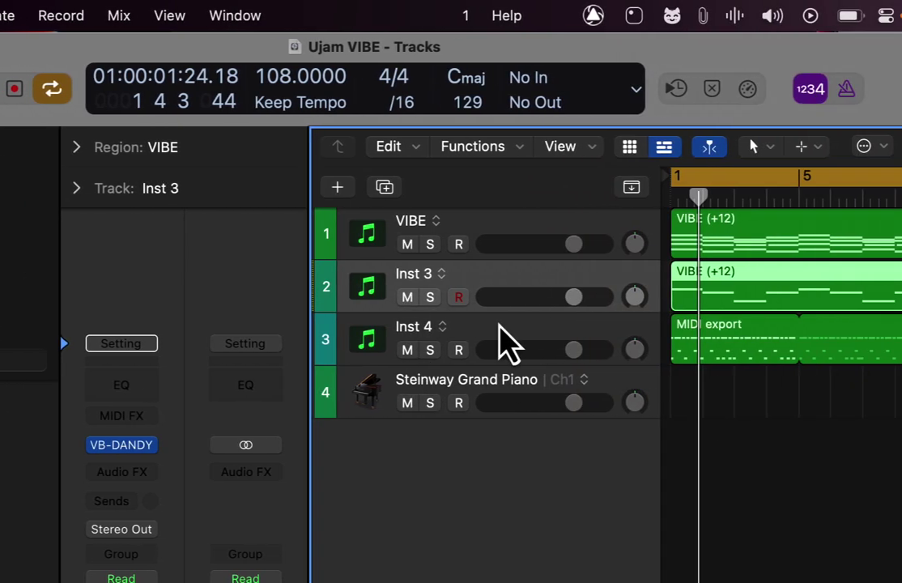
Replace the Steinway Grand Piano sound on track 4 with the Electronic Drum Kit patch Alphabet City
{"action": "left_click", "coordinate": [499, 328]}
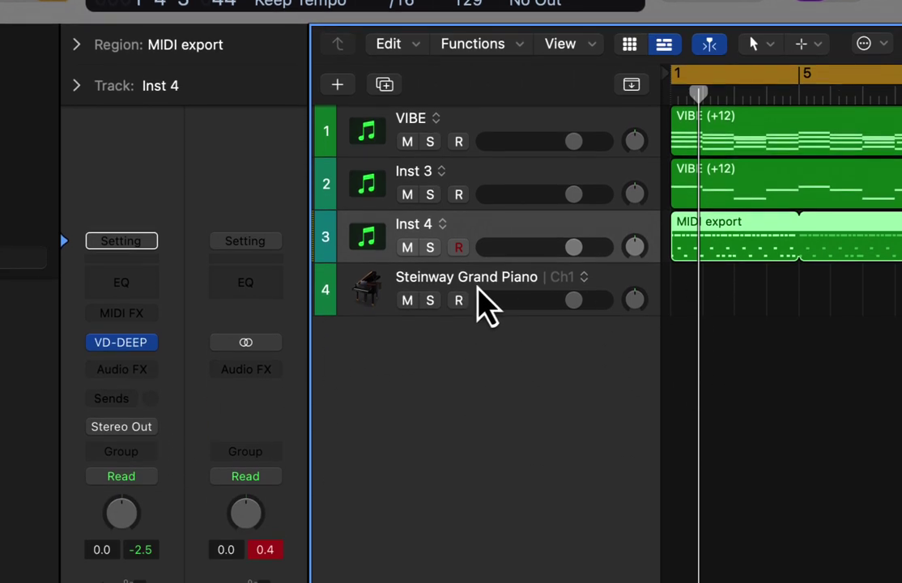
{"action": "left_click", "coordinate": [480, 387]}
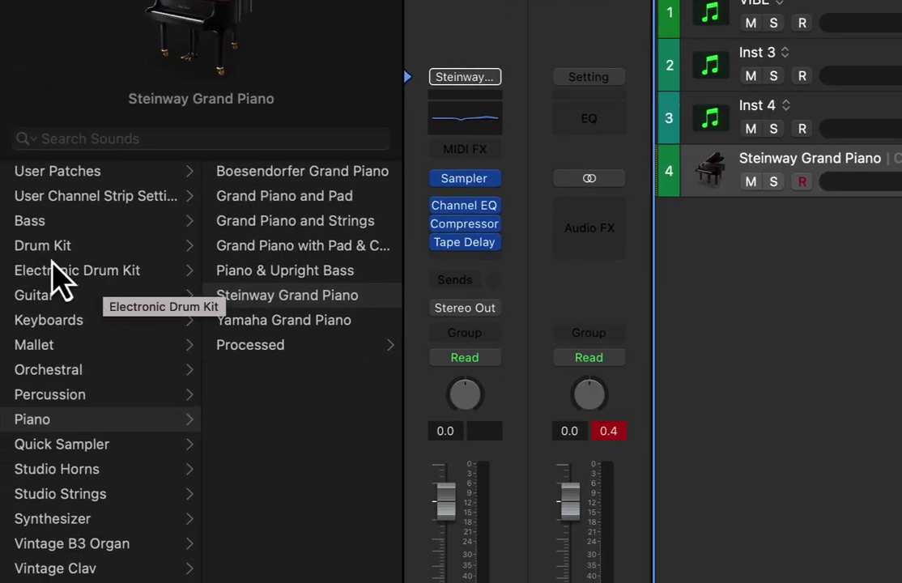
{"action": "left_click", "coordinate": [55, 273]}
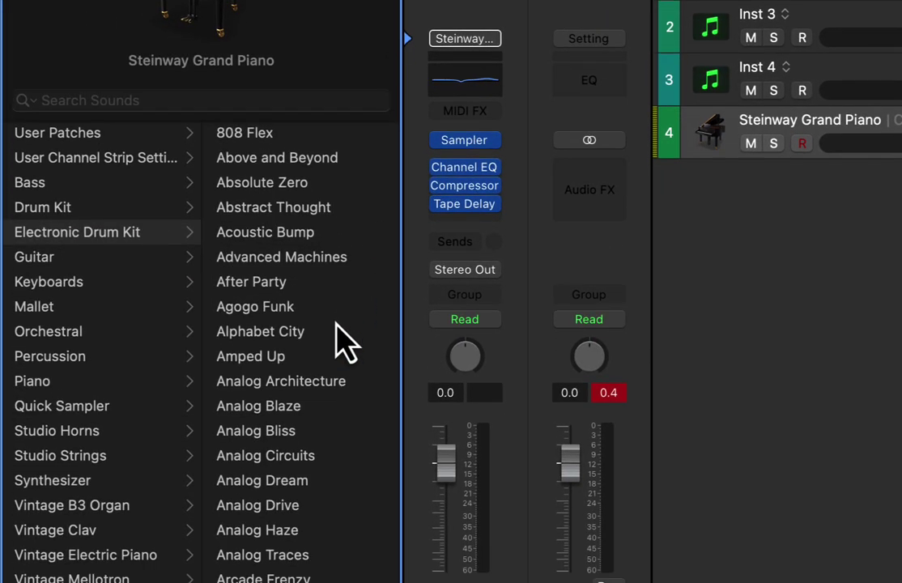
{"action": "left_click", "coordinate": [362, 259]}
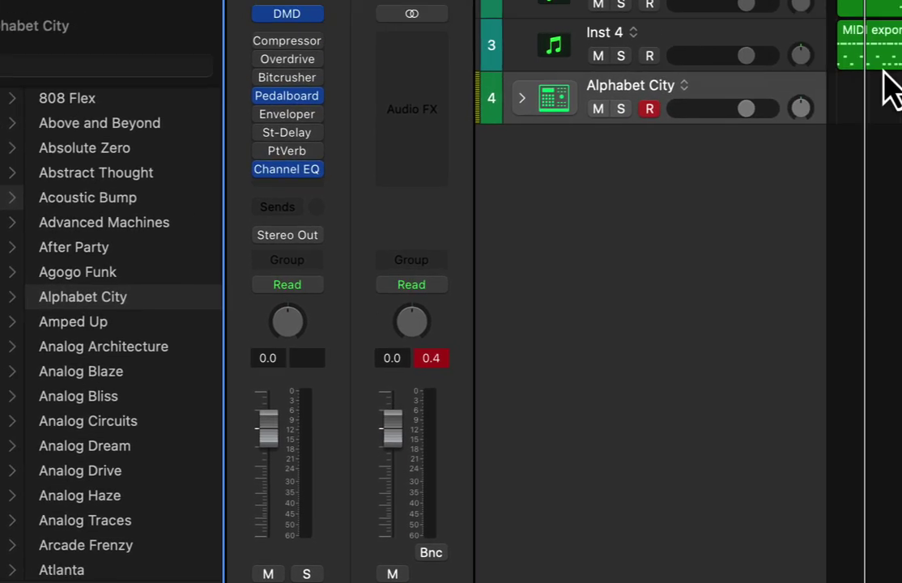
Move the MIDI export region from Inst 4 to the Alphabet City track at bar 1, mute Inst 4 and play the arrangement
{"action": "left_click_drag", "start_coordinate": [886, 81], "coordinate": [899, 102]}
{"action": "left_click_drag", "start_coordinate": [559, 174], "coordinate": [557, 173]}
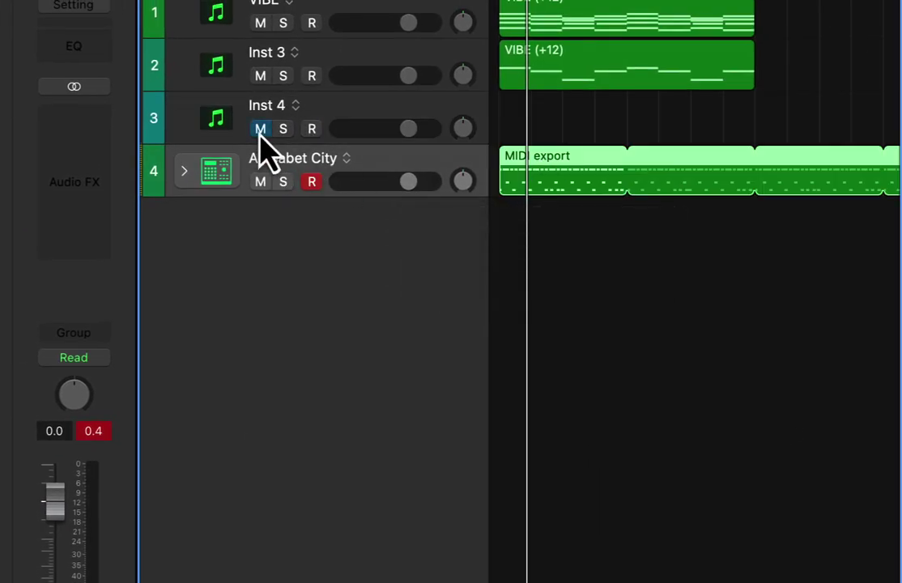
{"action": "key", "text": "space"}
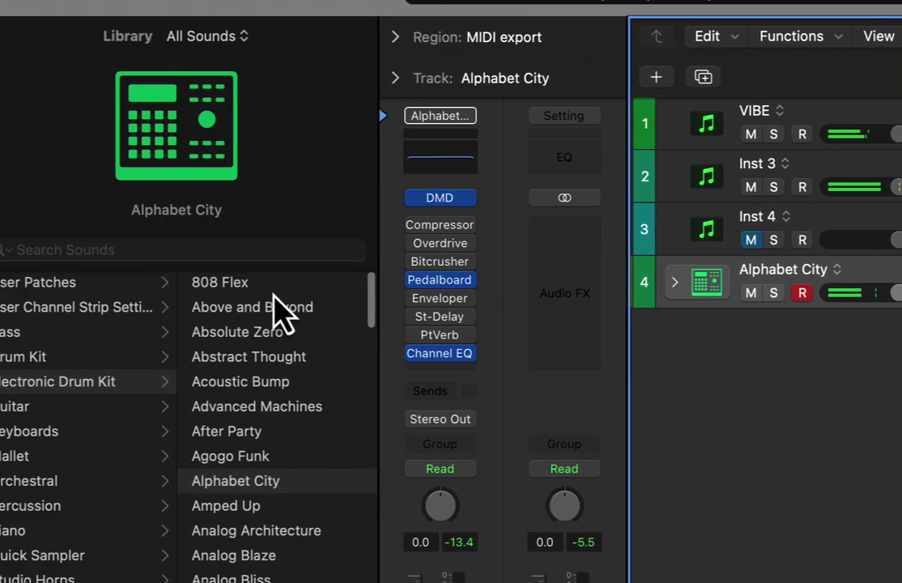
Audition the 808 Flex and Alphabet City patches on track 4 and load the Amped Up electronic drum kit
{"action": "left_click", "coordinate": [271, 285]}
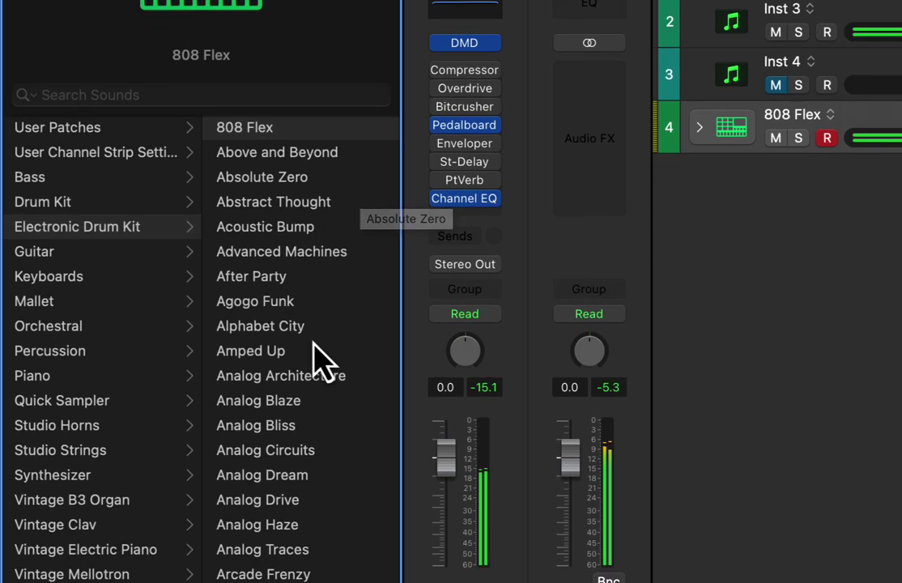
{"action": "left_click", "coordinate": [316, 269]}
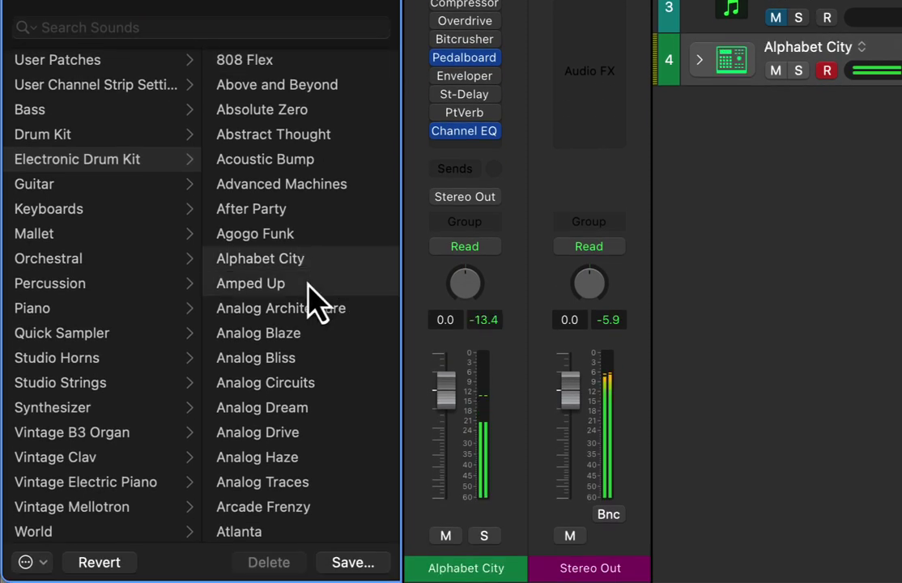
{"action": "left_click", "coordinate": [308, 285]}
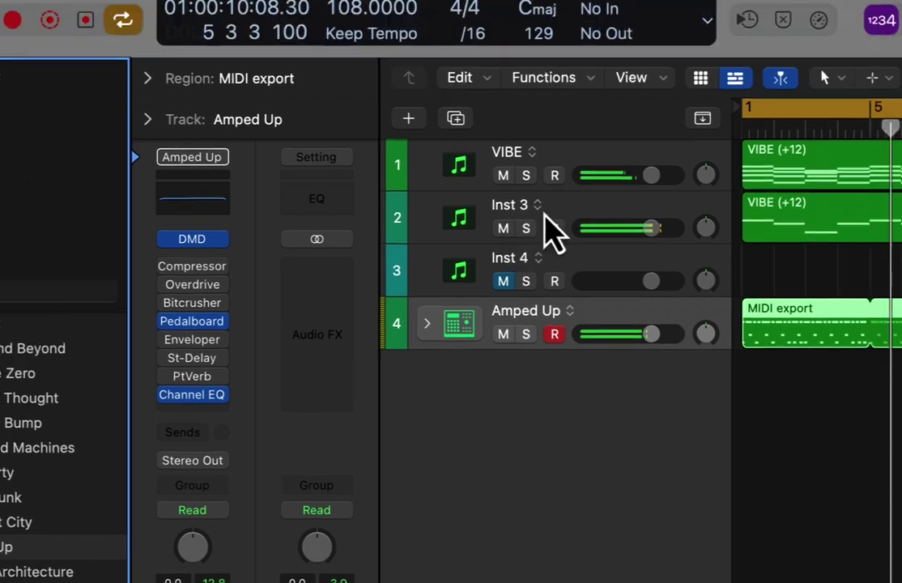
Select the VIBE track and open its Virtual Pianist Vibe instrument while the arrangement plays
{"action": "left_click", "coordinate": [580, 152]}
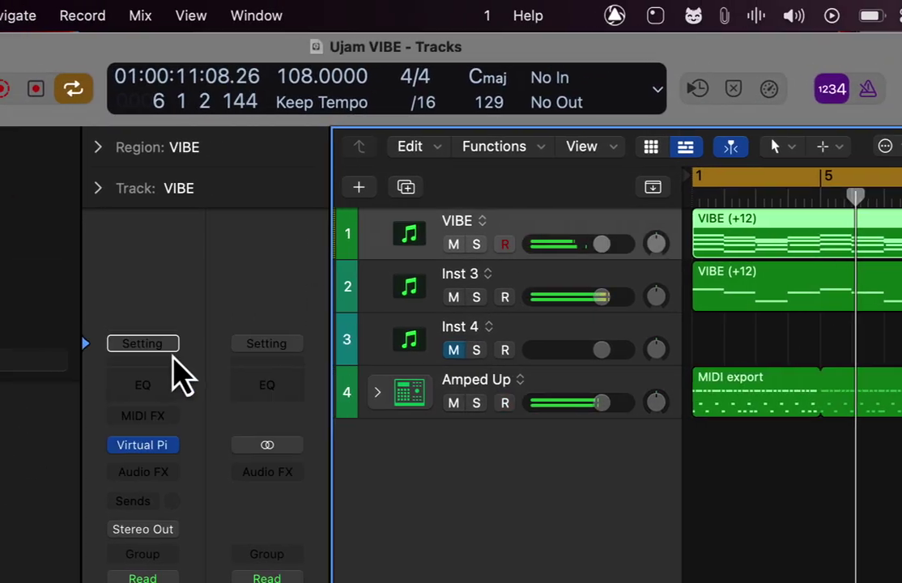
{"action": "left_click", "coordinate": [184, 282]}
{"action": "left_click", "coordinate": [198, 379]}
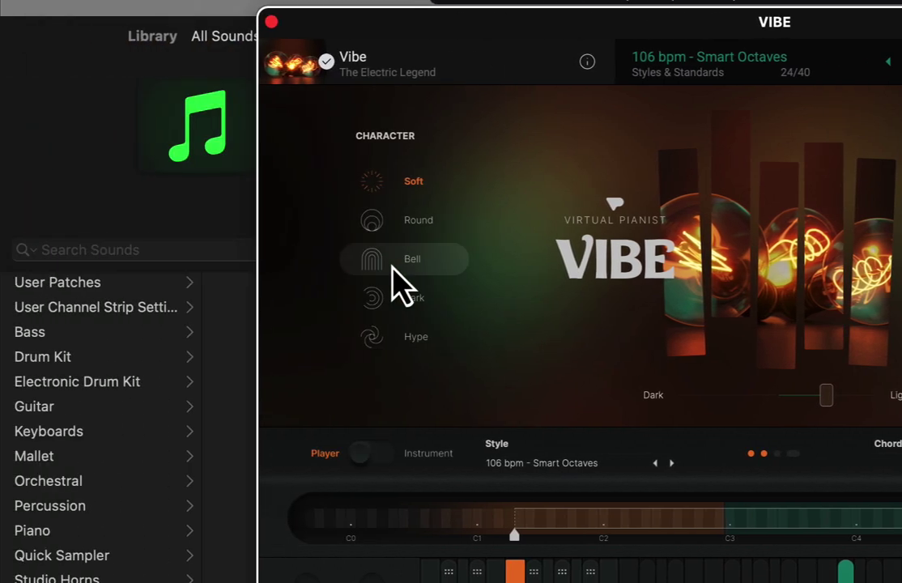
Try the Bell character with higher Ambience and Finisher amounts, switching the Finisher to Granular Paradise and back to The Wanderer
{"action": "left_click", "coordinate": [394, 261]}
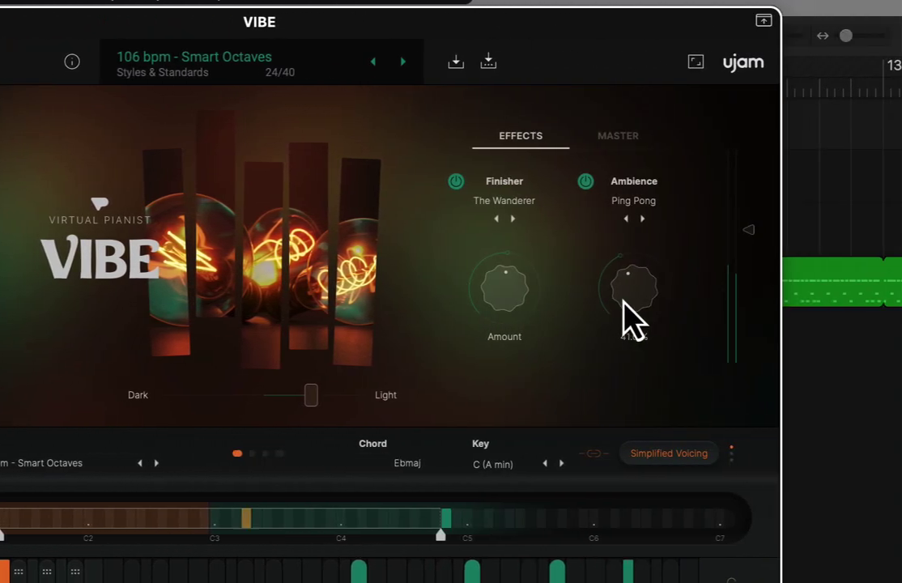
{"action": "mouse_move", "coordinate": [617, 271]}
{"action": "left_click_drag", "start_coordinate": [614, 265], "coordinate": [615, 260]}
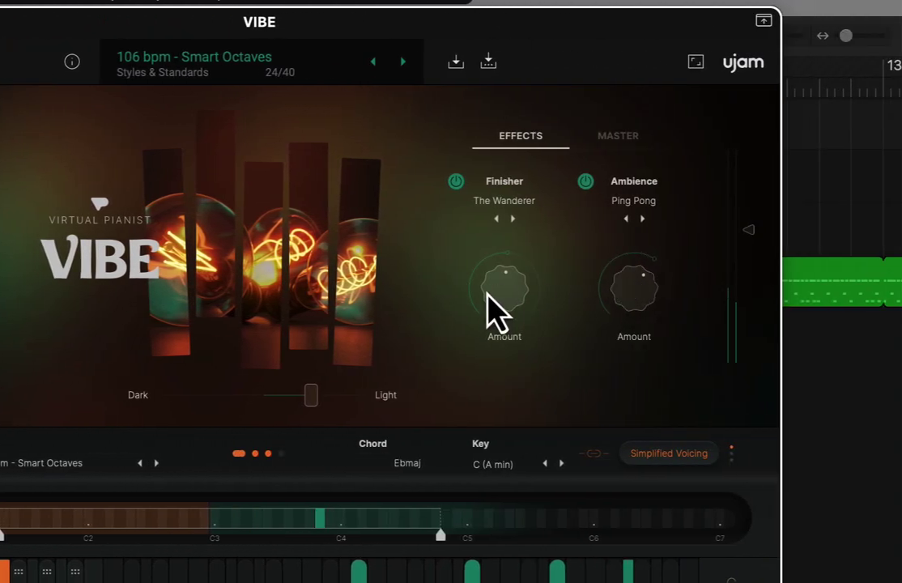
{"action": "left_click_drag", "start_coordinate": [489, 294], "coordinate": [483, 248]}
{"action": "left_click", "coordinate": [496, 276]}
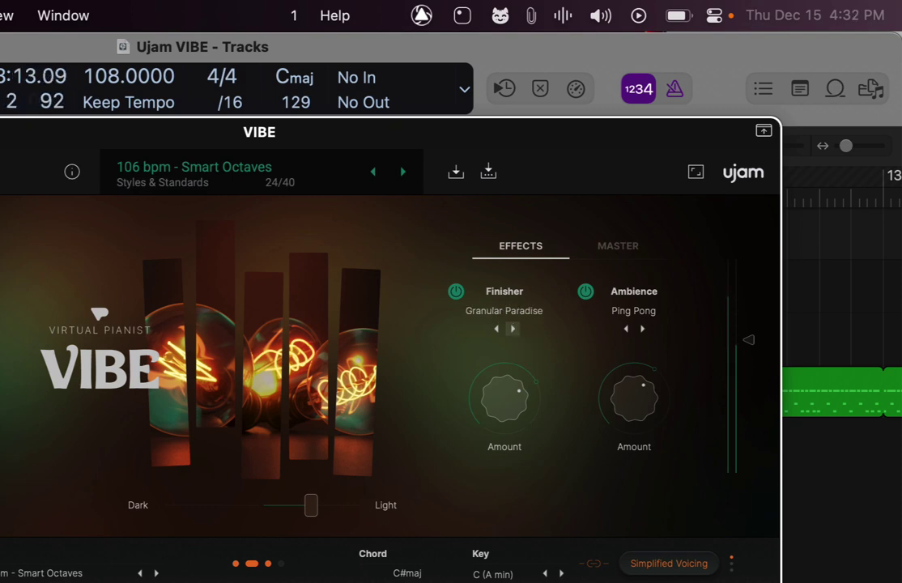
{"action": "left_click", "coordinate": [498, 330]}
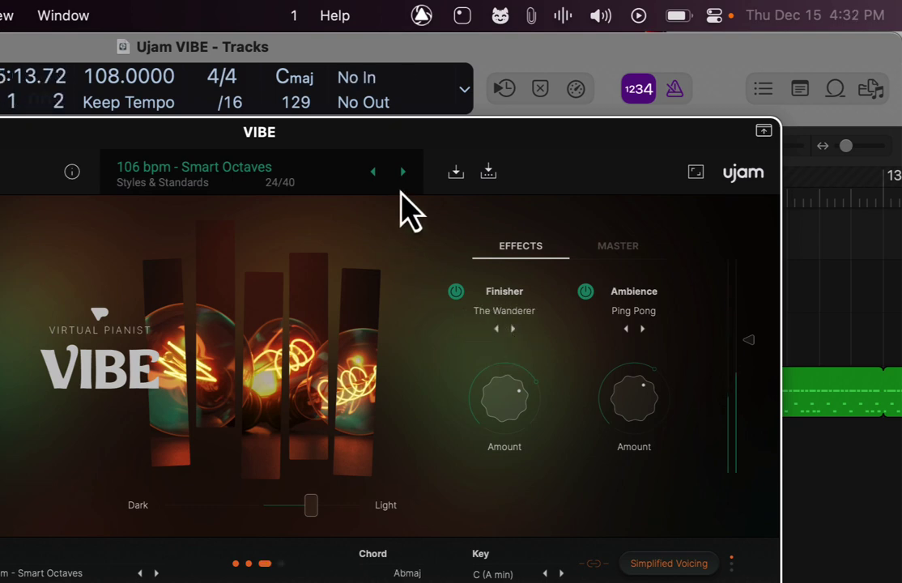
Load the 107 bpm - Round The Block preset in Vibe, slightly raise its 70s Amping Finisher amount and stop playback
{"action": "left_click", "coordinate": [403, 173]}
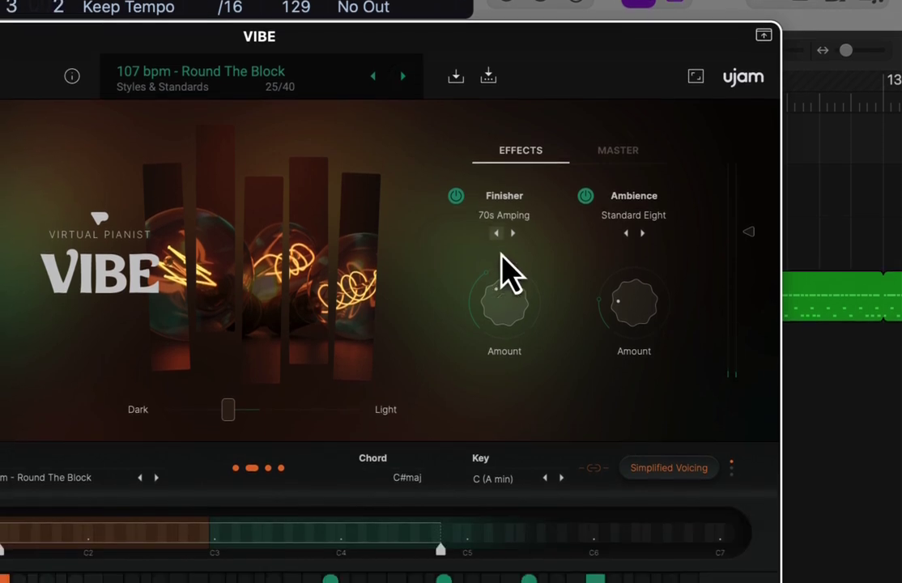
{"action": "left_click_drag", "start_coordinate": [517, 374], "coordinate": [518, 380]}
{"action": "left_click_drag", "start_coordinate": [510, 261], "coordinate": [514, 276]}
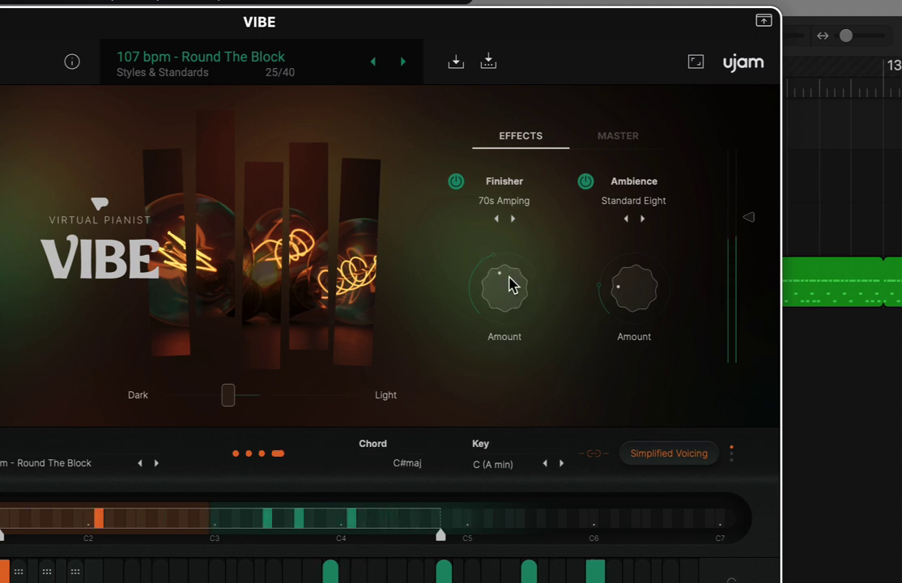
{"action": "key", "text": "space"}
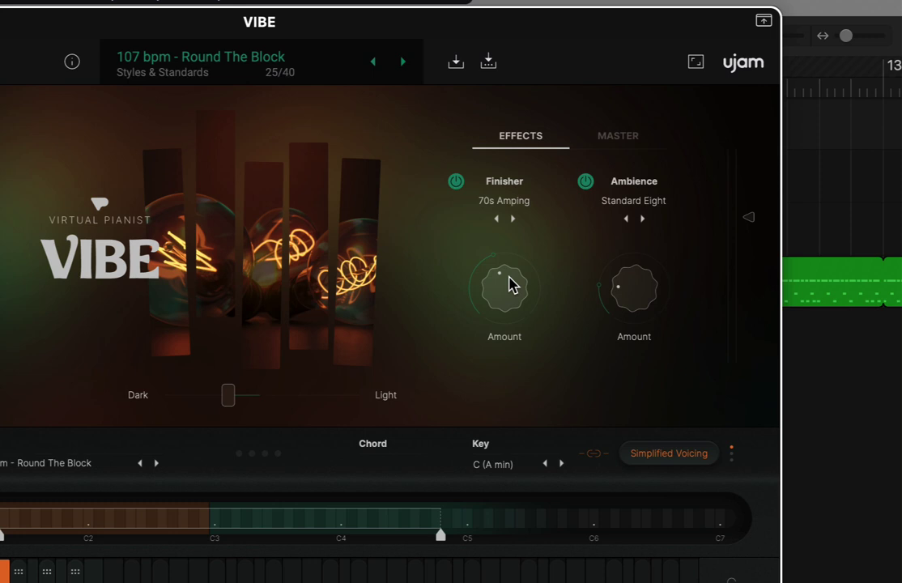